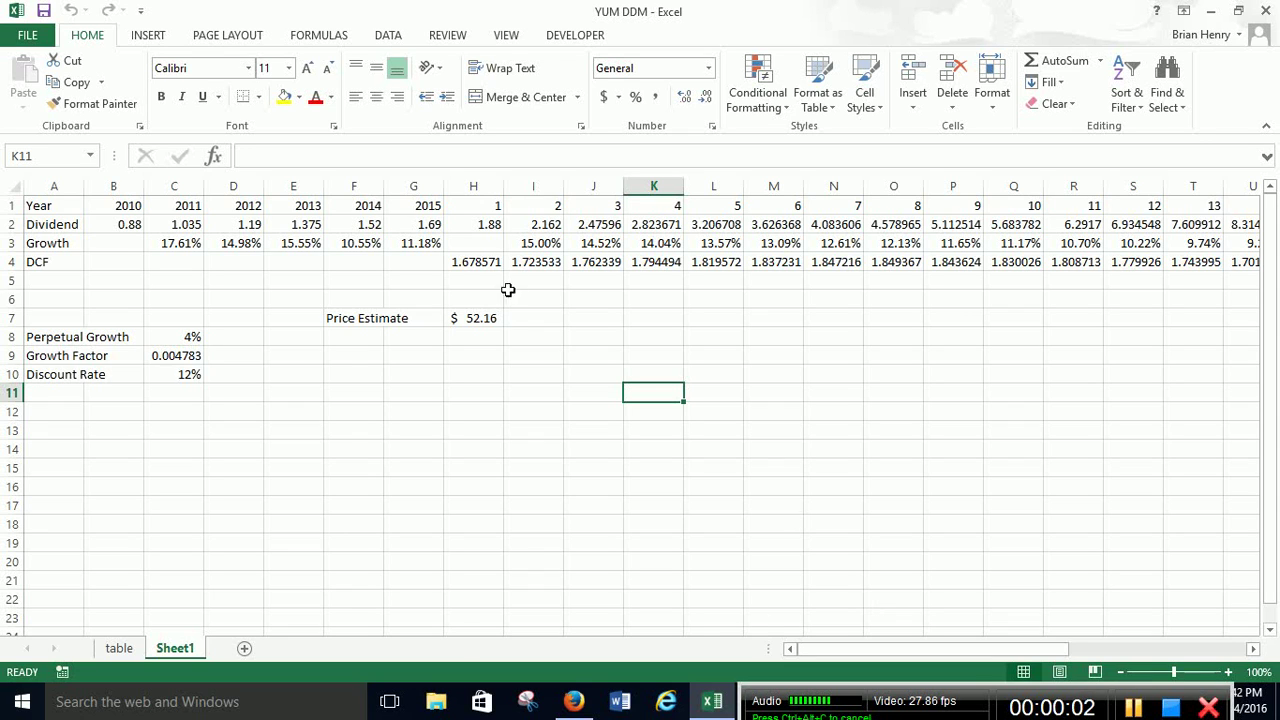
# - Check the Price Estimate formula =SUM(H4:AF4) in H7, currently $52.16
pyautogui.click(490, 321)
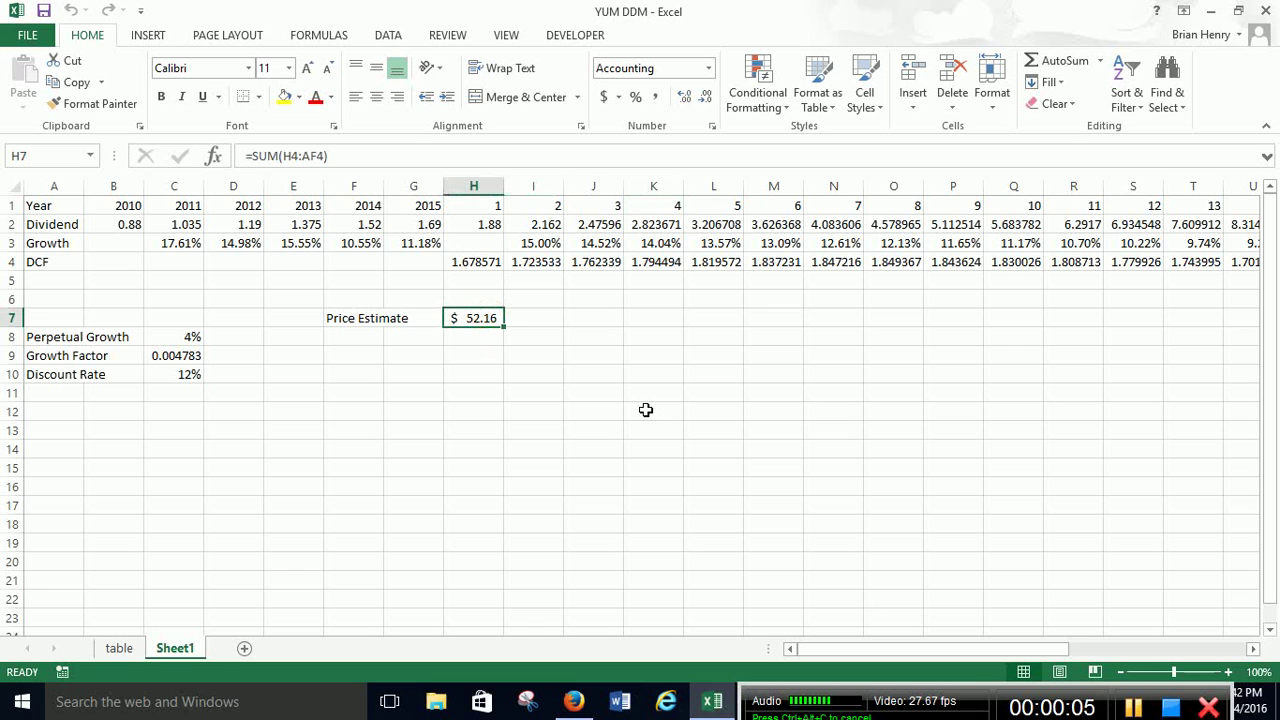
# - Compare with the 77.52 YUM quote on Yahoo Finance, then return to the DDM workbook
pyautogui.click(573, 701)
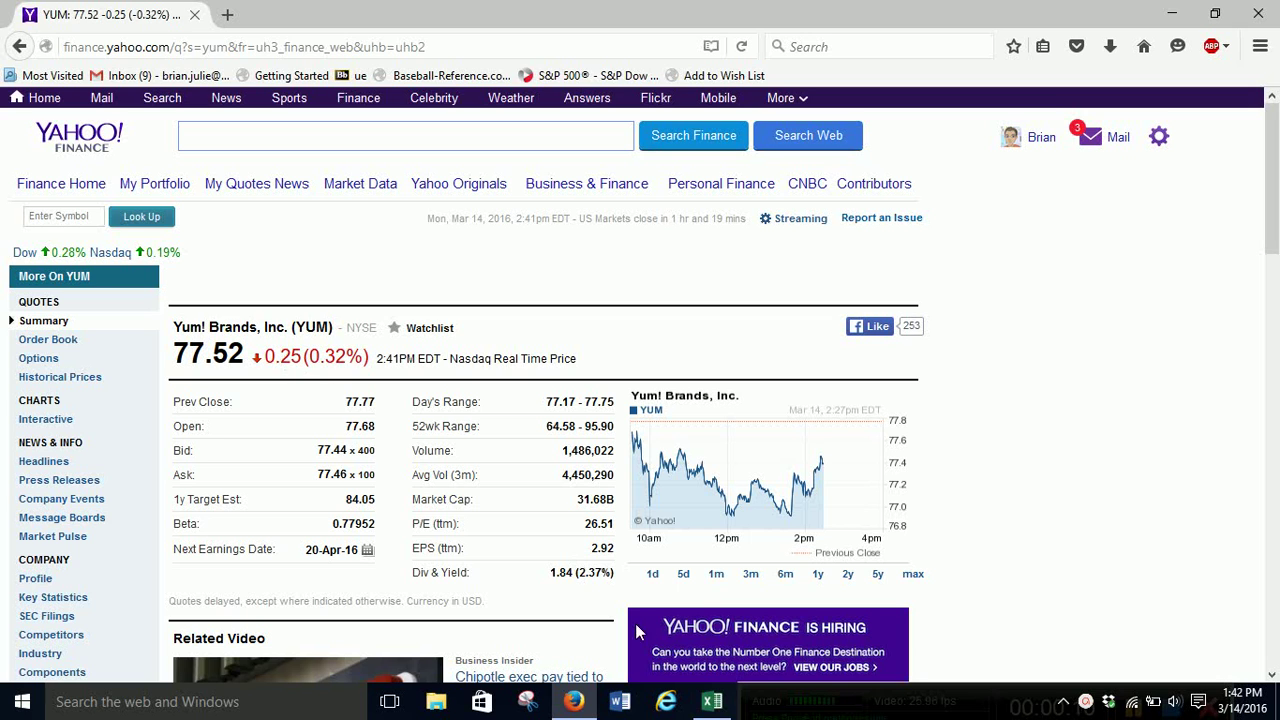
pyautogui.click(712, 703)
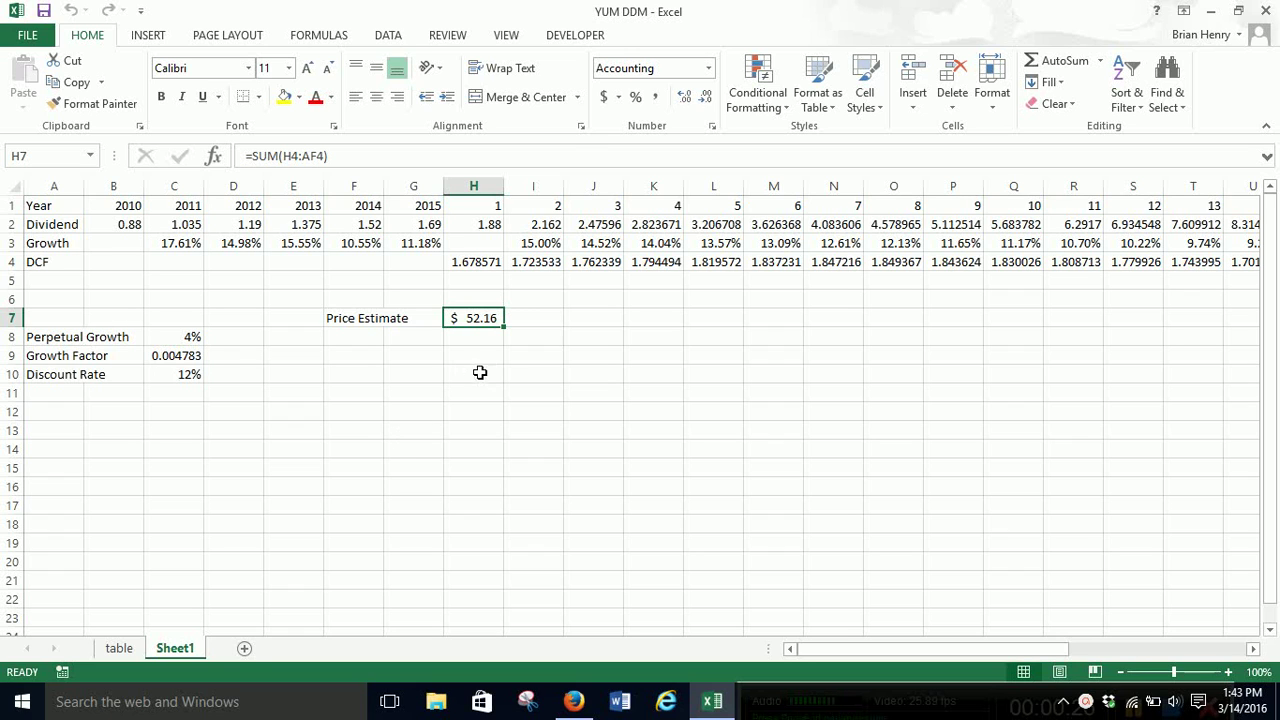
# - Goal Seek H7 to 77.5 by changing year-2 growth in I3, solving it to 17.17%
pyautogui.click(388, 36)
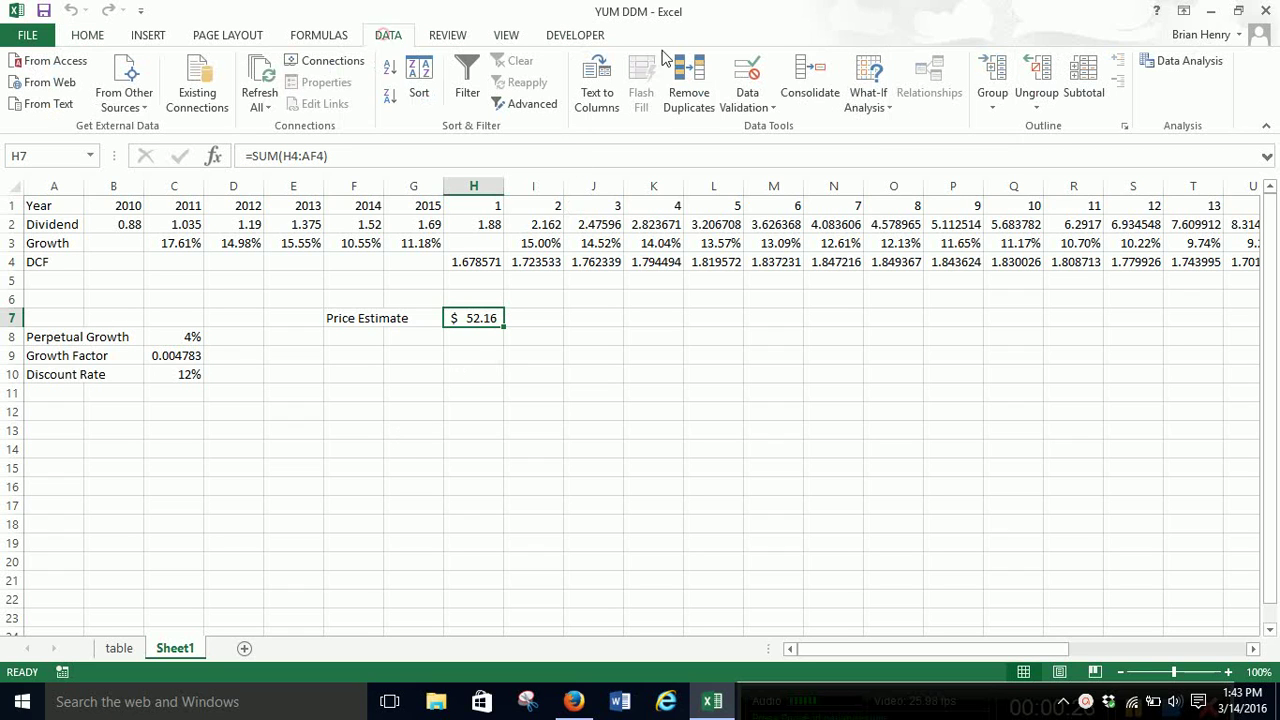
pyautogui.click(868, 100)
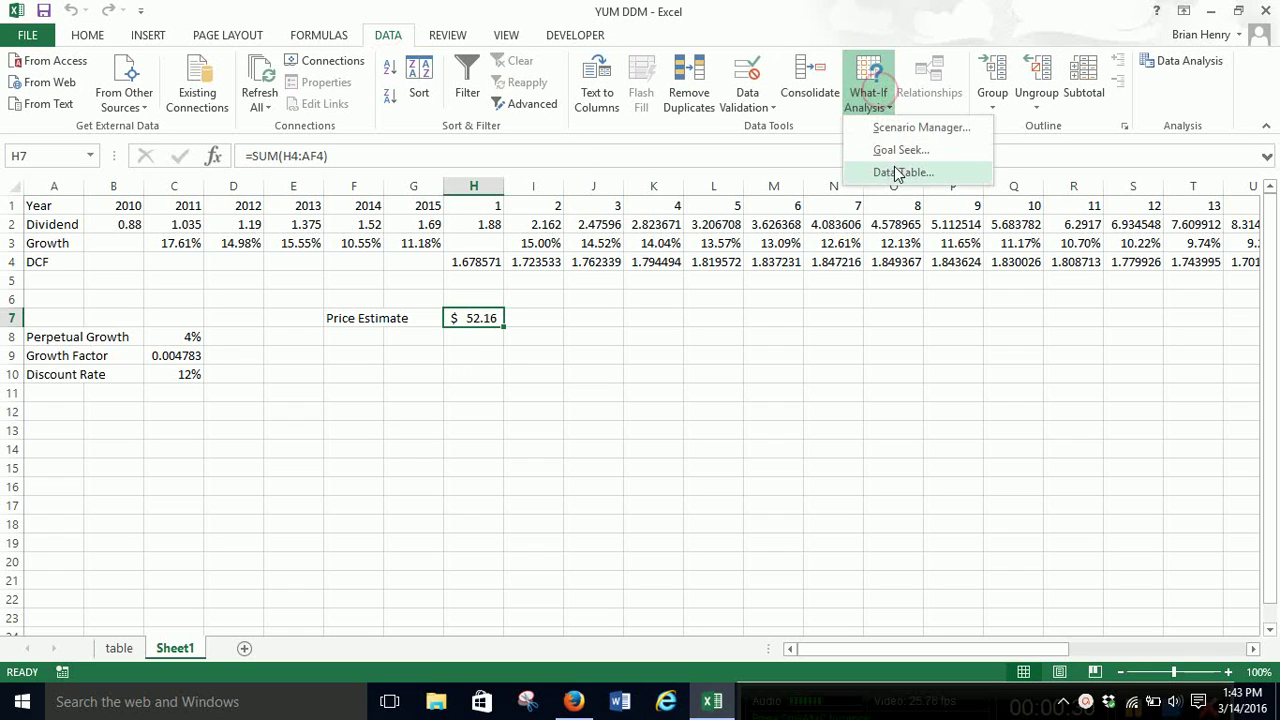
pyautogui.click(897, 150)
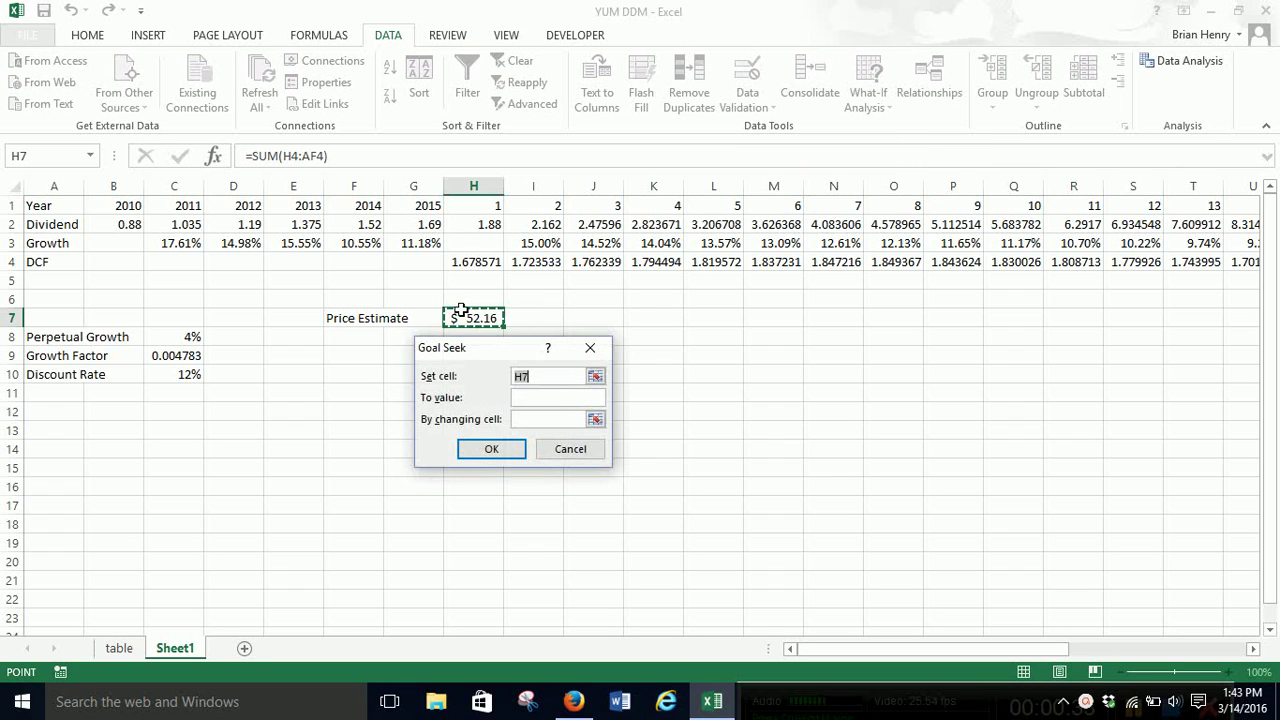
pyautogui.click(552, 397)
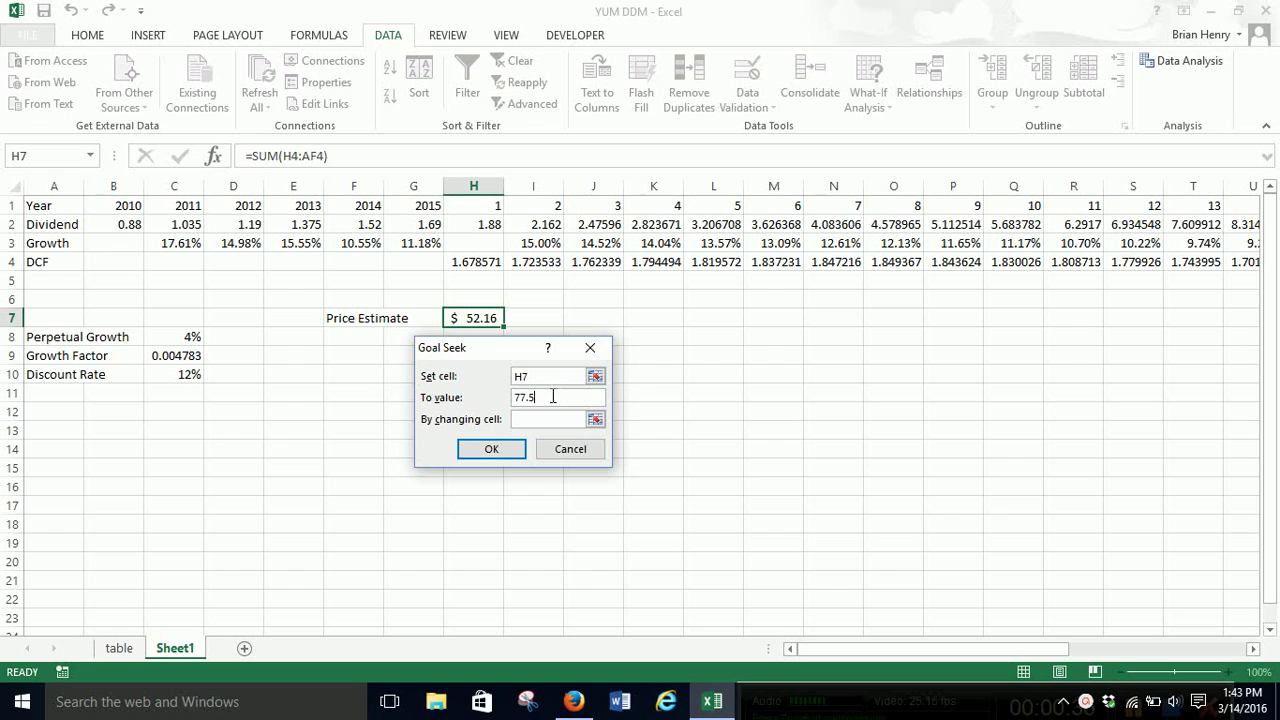
pyautogui.click(550, 419)
pyautogui.click(535, 243)
pyautogui.click(497, 453)
pyautogui.click(488, 447)
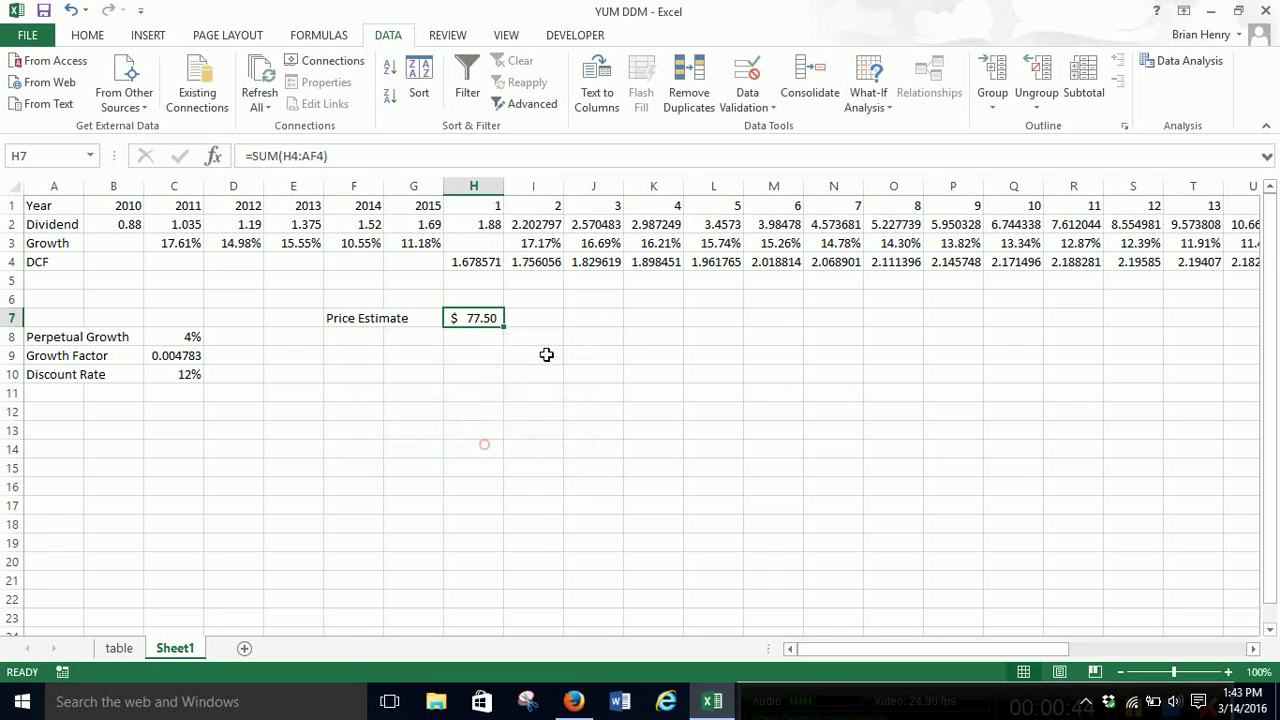
pyautogui.click(537, 242)
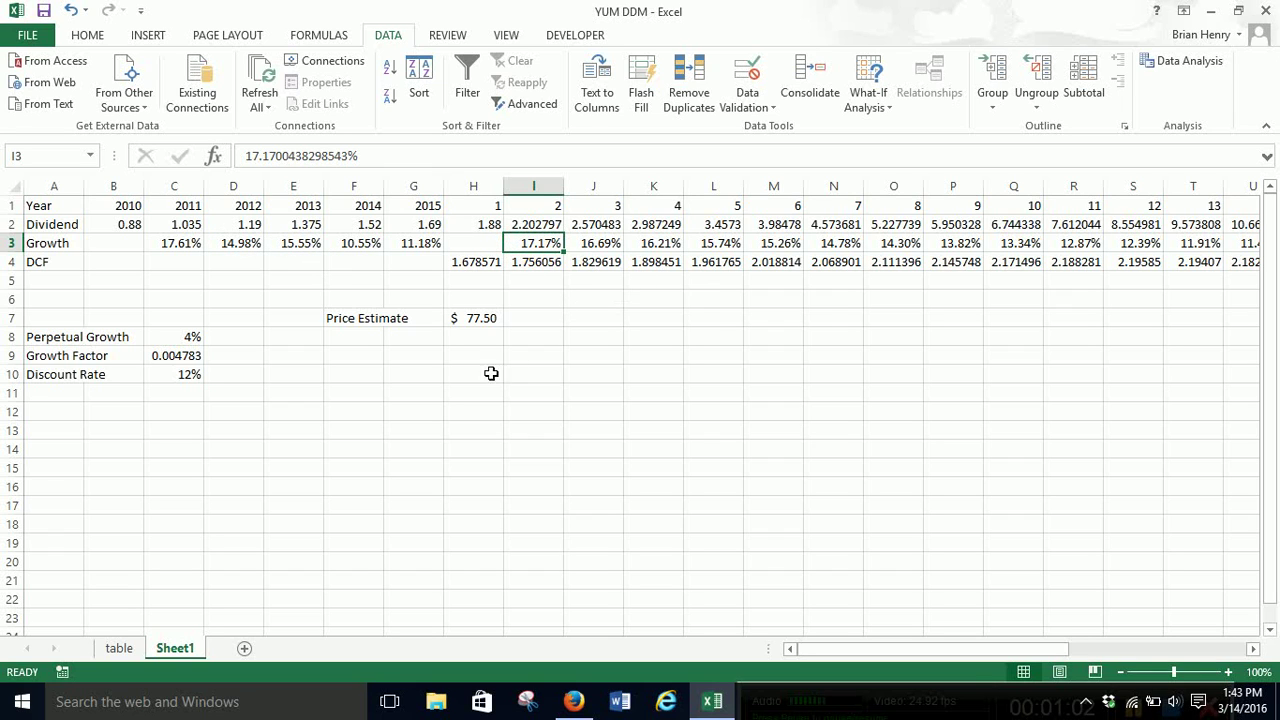
# - Reset year-2 growth in I3 to 15%
pyautogui.click(488, 318)
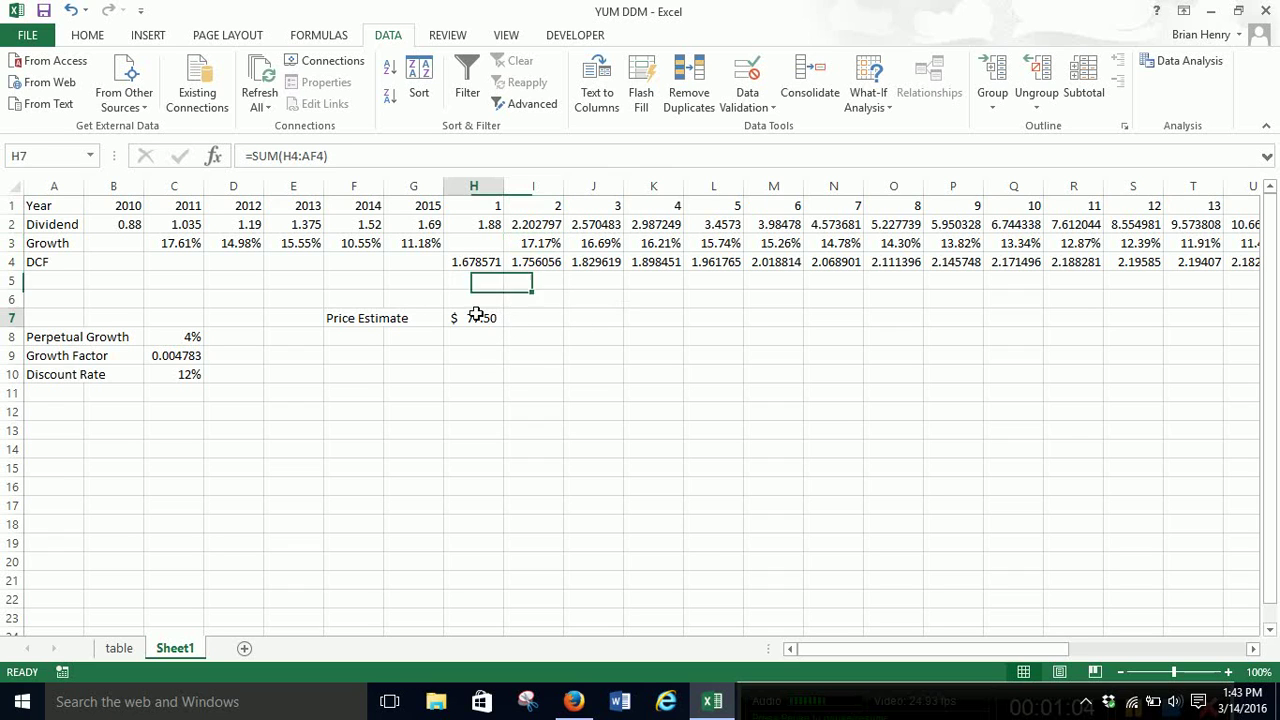
pyautogui.click(545, 242)
pyautogui.write('15%')
pyautogui.press('Return')
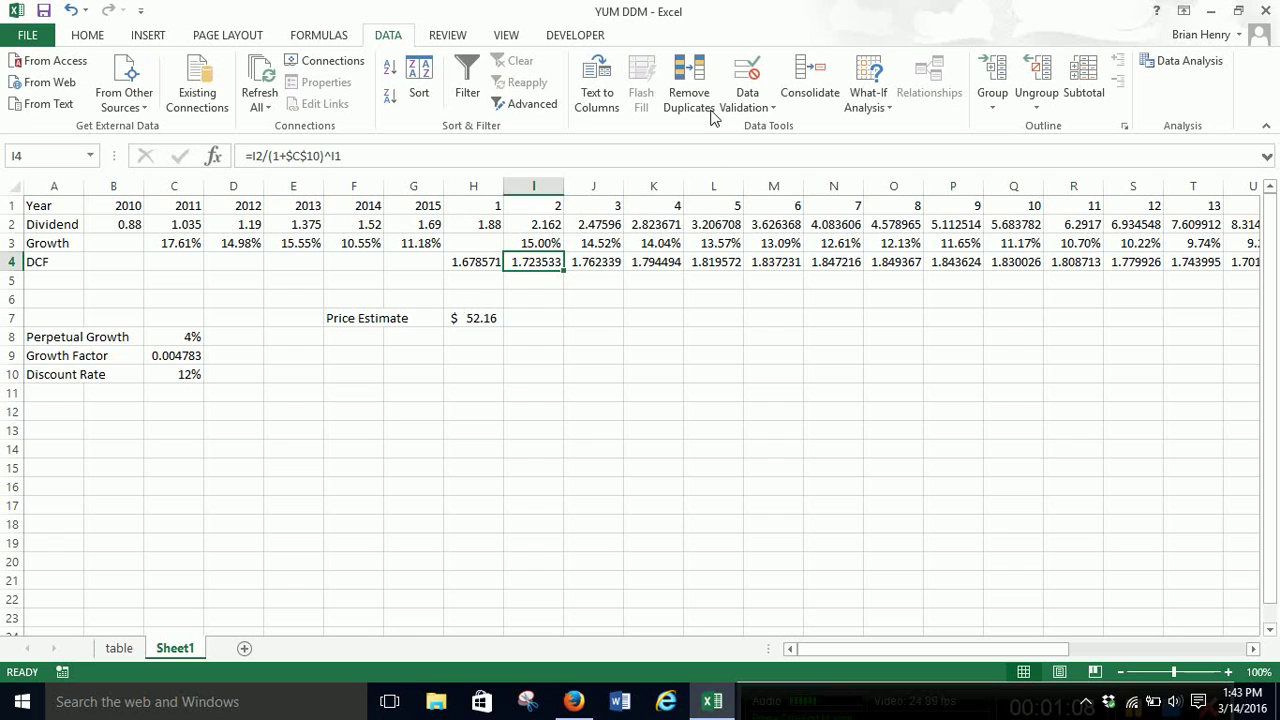
# - Goal Seek H7 to 77.5 by changing the Discount Rate in C10
pyautogui.click(862, 95)
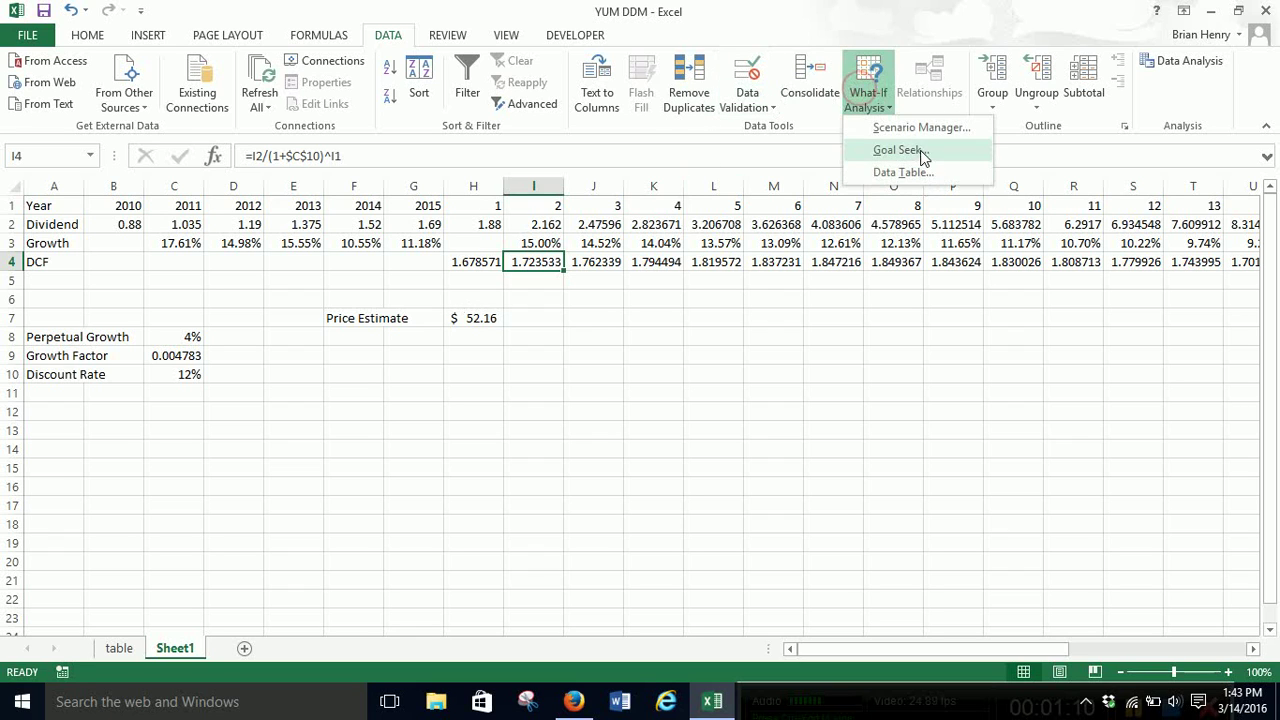
pyautogui.click(920, 151)
pyautogui.click(485, 318)
pyautogui.click(533, 398)
pyautogui.write('77.5')
pyautogui.click(538, 417)
pyautogui.click(168, 376)
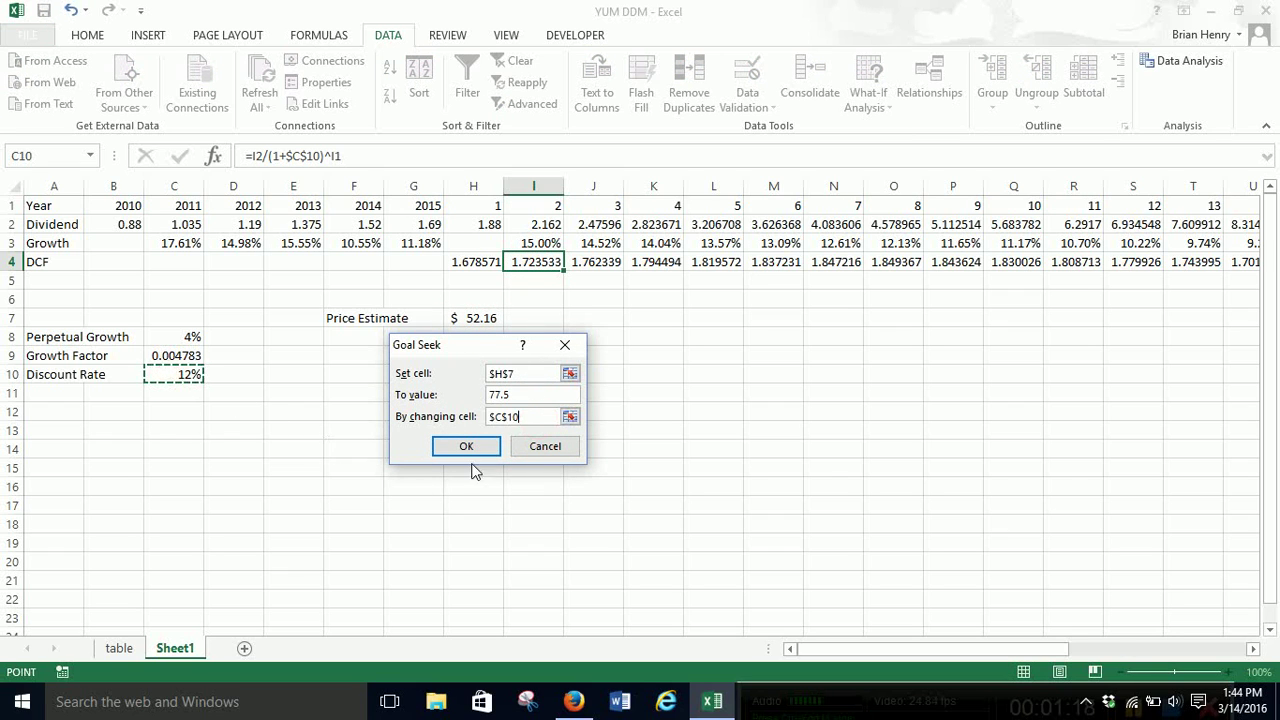
pyautogui.click(477, 449)
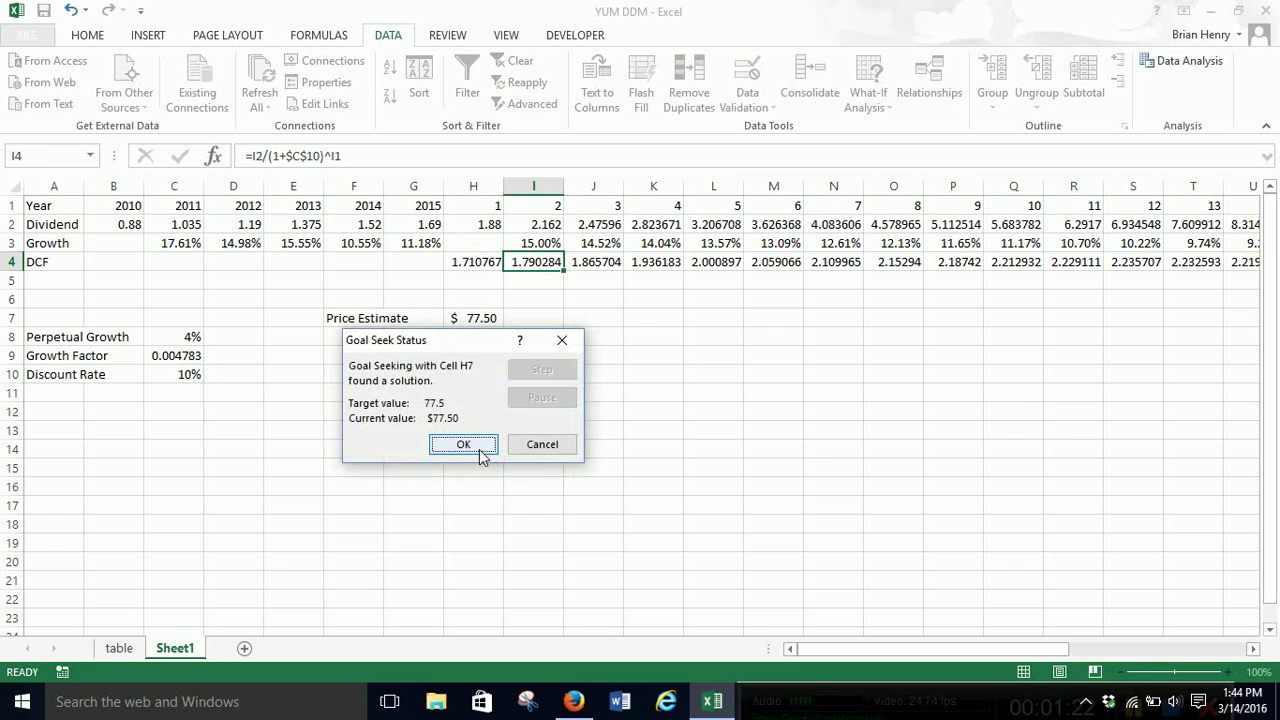
pyautogui.click(477, 448)
# - Show more decimals on the Discount Rate in C10 so it reads 9.89%
pyautogui.click(199, 378)
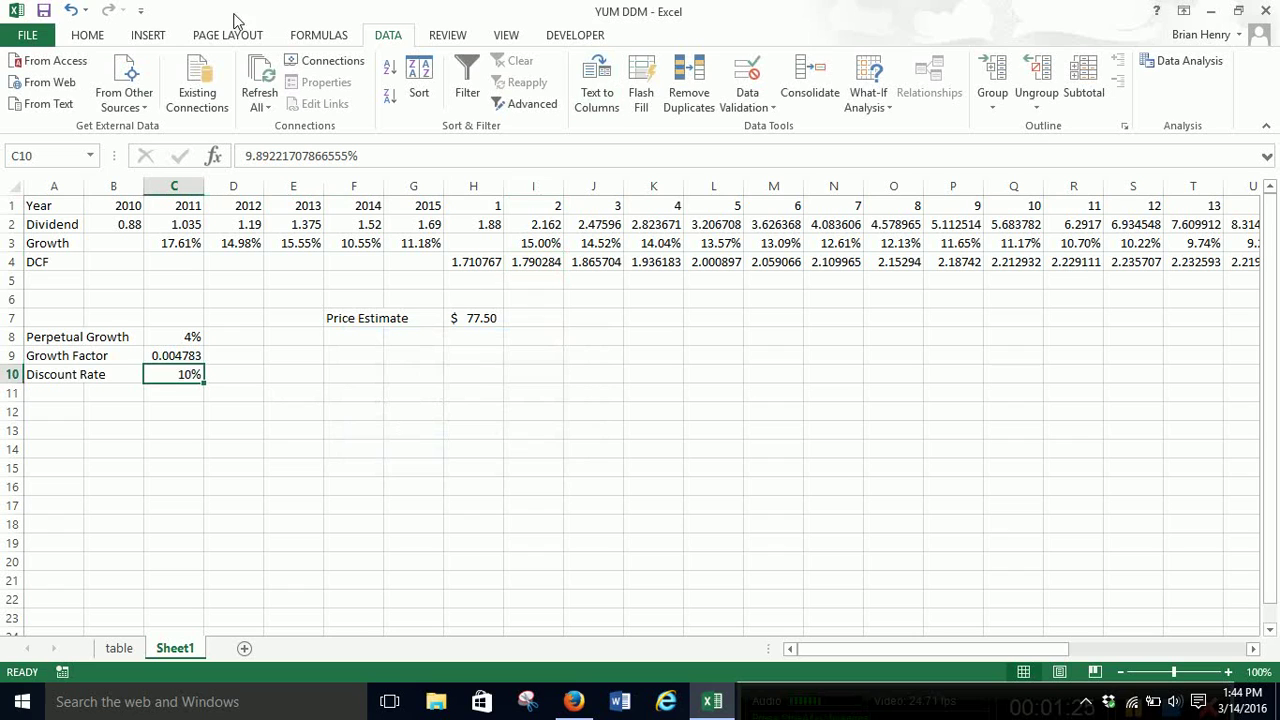
pyautogui.click(87, 35)
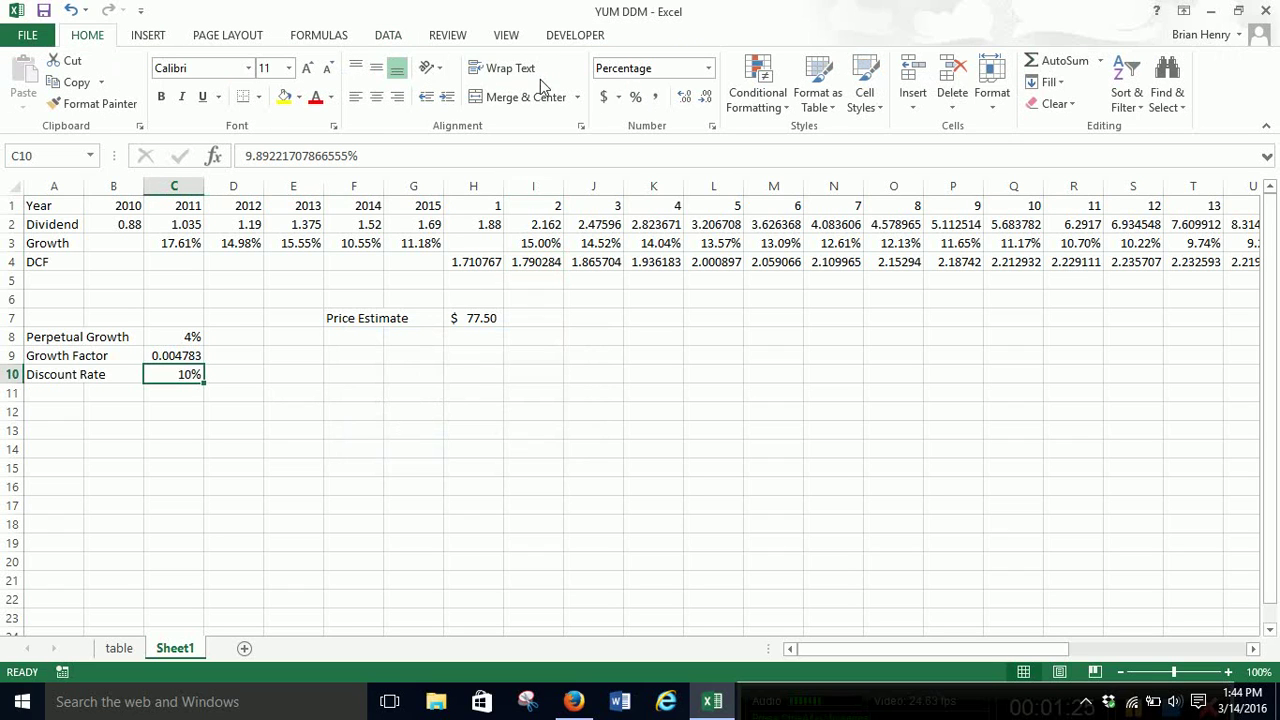
pyautogui.click(684, 96)
pyautogui.click(684, 96)
# - Reset the Discount Rate in C10 to 12%, restoring the $52.16 Price Estimate
pyautogui.click(490, 320)
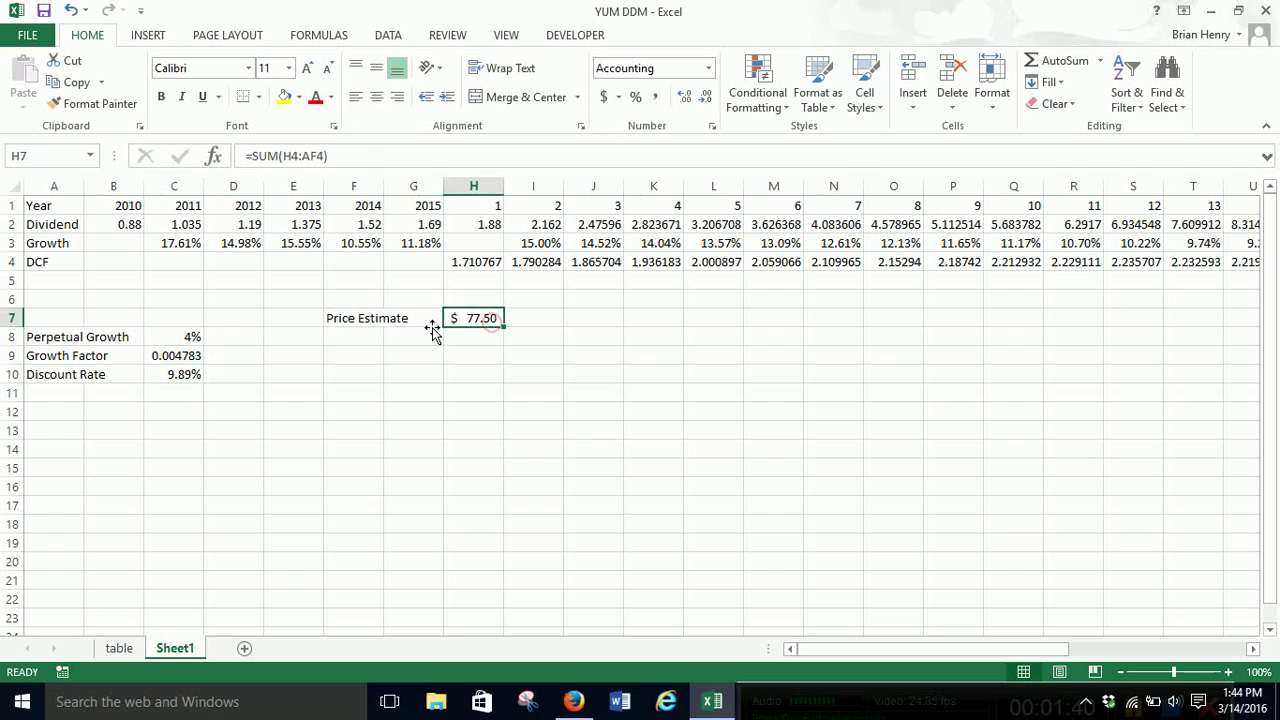
pyautogui.click(183, 373)
pyautogui.write('12')
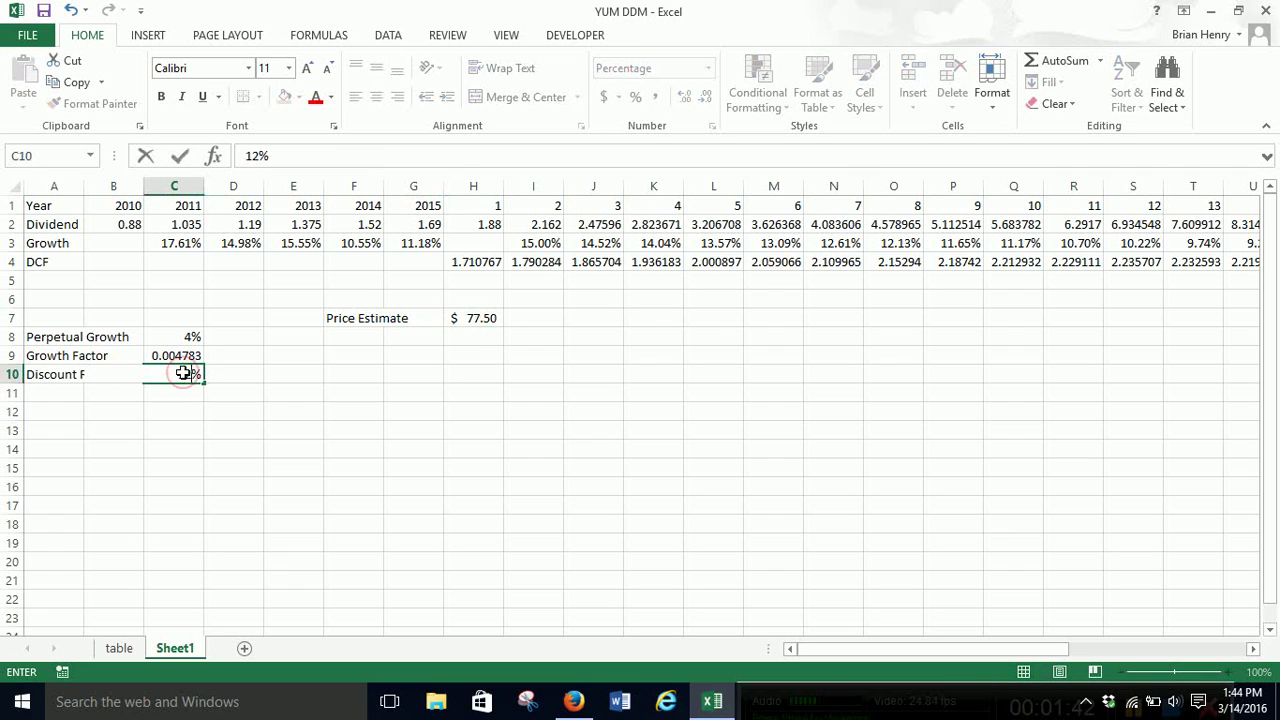
pyautogui.press('Return')
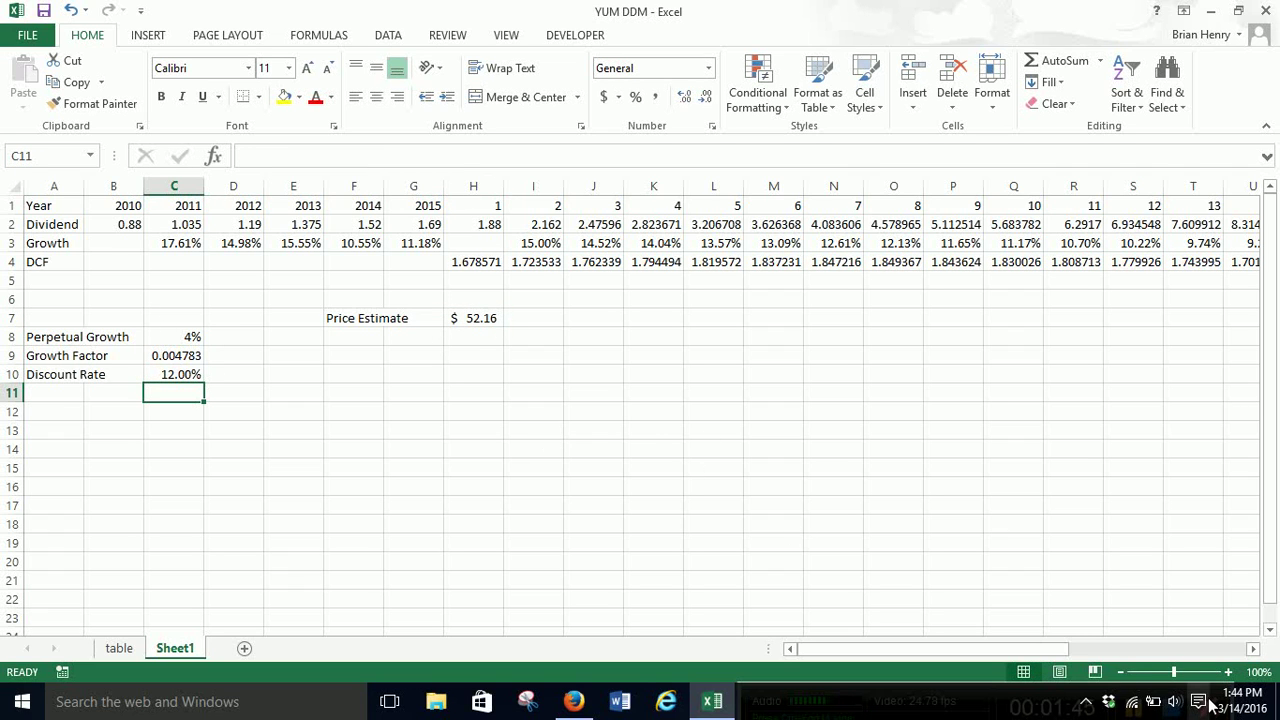
# - Scroll to column AF to inspect the AF3 growth and AF5 terminal value formulas, then scroll back
pyautogui.moveTo(1043, 648); pyautogui.dragTo(905, 670)
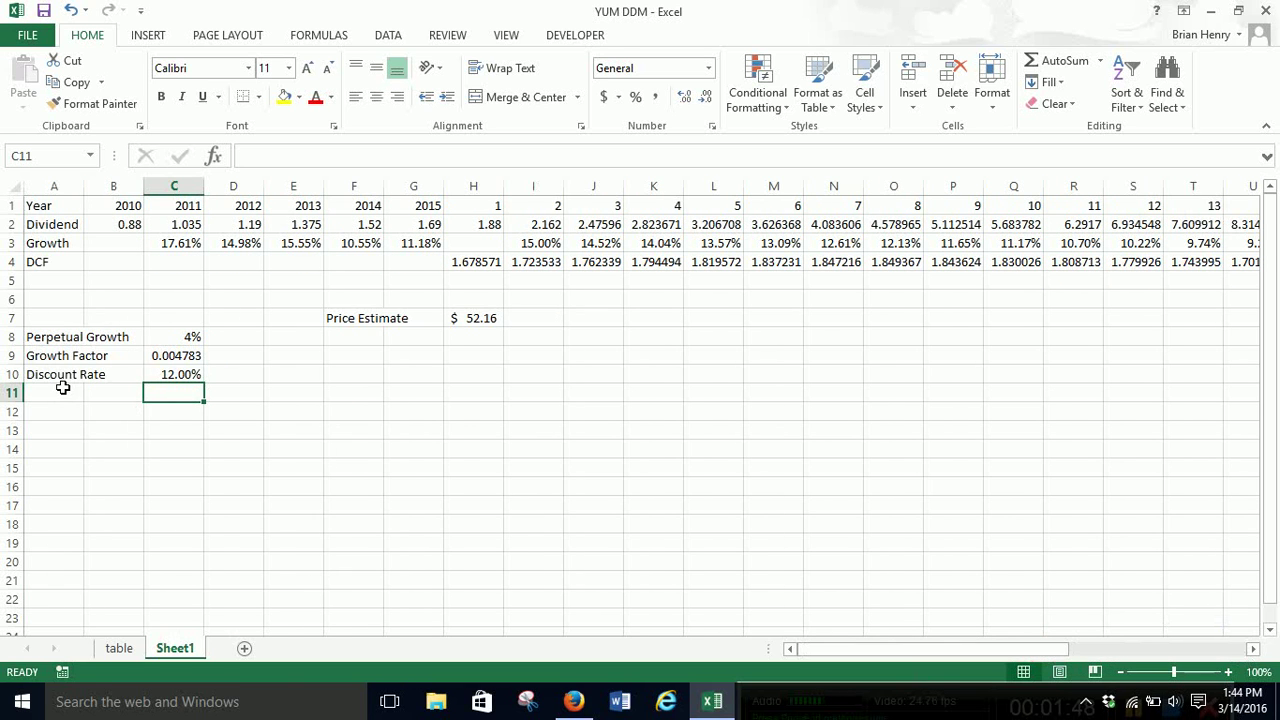
pyautogui.moveTo(1043, 650); pyautogui.dragTo(1228, 655)
pyautogui.click(1143, 245)
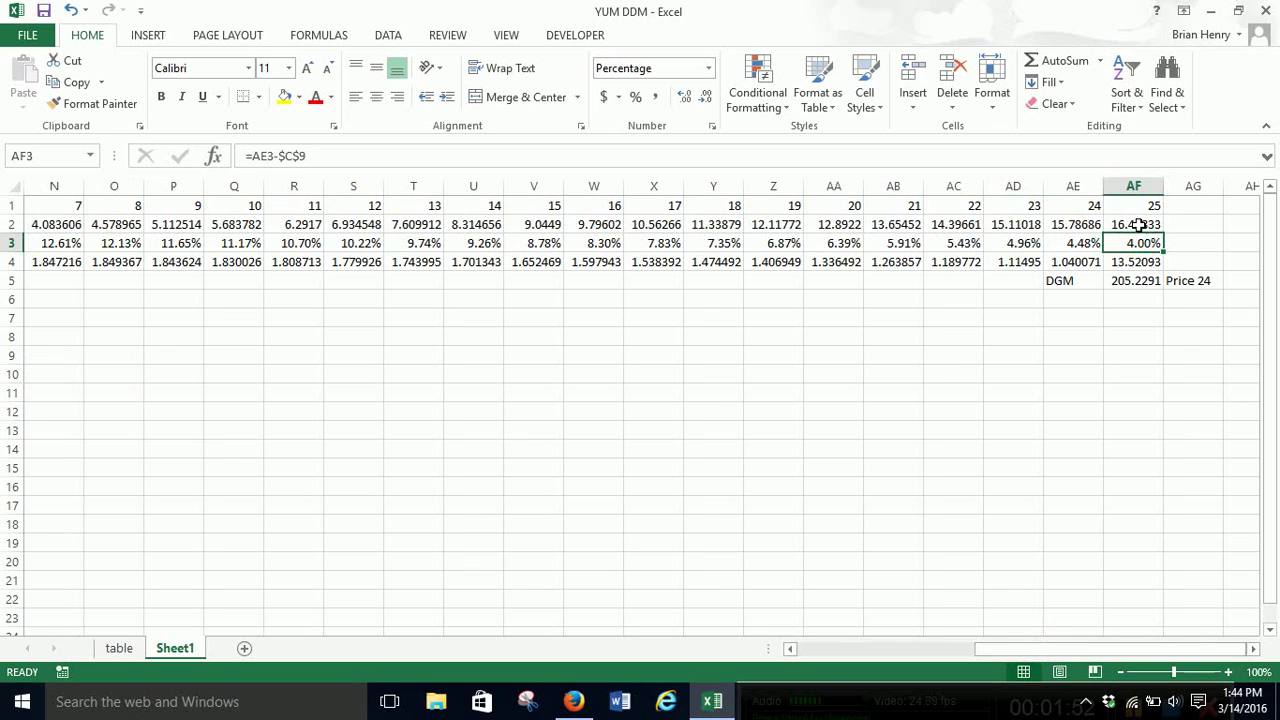
pyautogui.click(1140, 281)
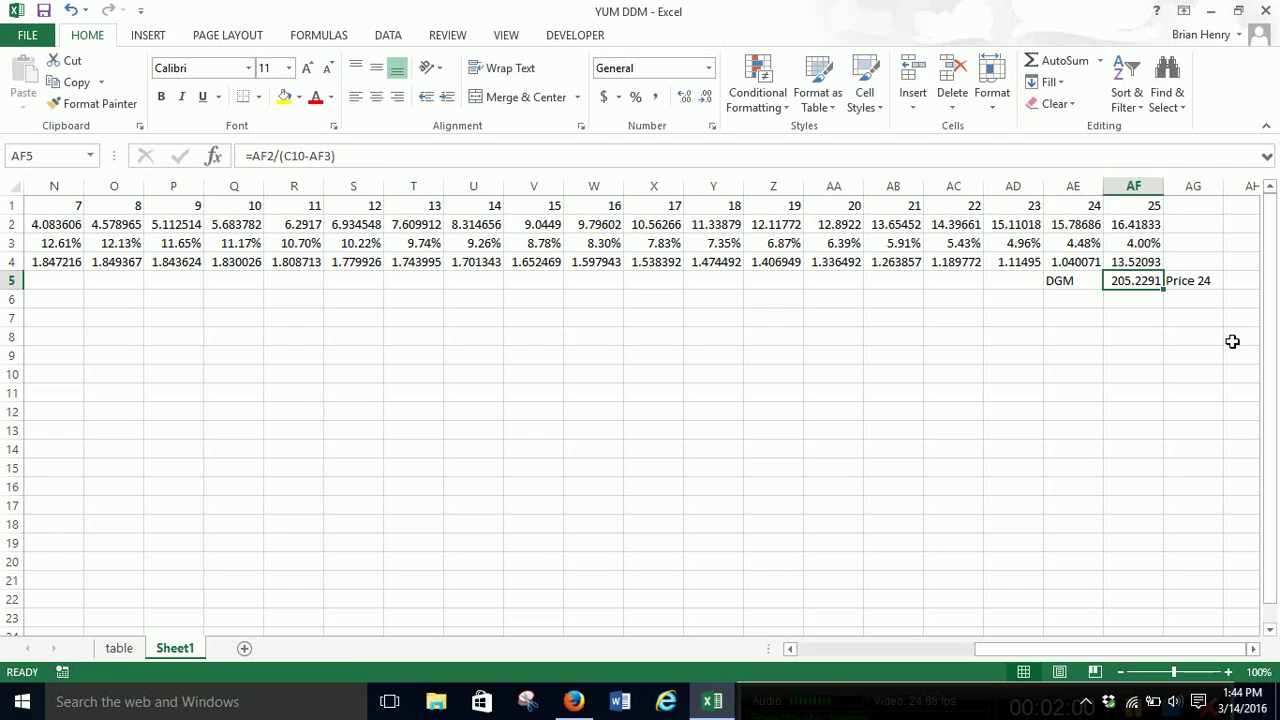
pyautogui.moveTo(1235, 665); pyautogui.dragTo(815, 640)
# - Add an N label in A11 with the value 23 in C11
pyautogui.click(77, 391)
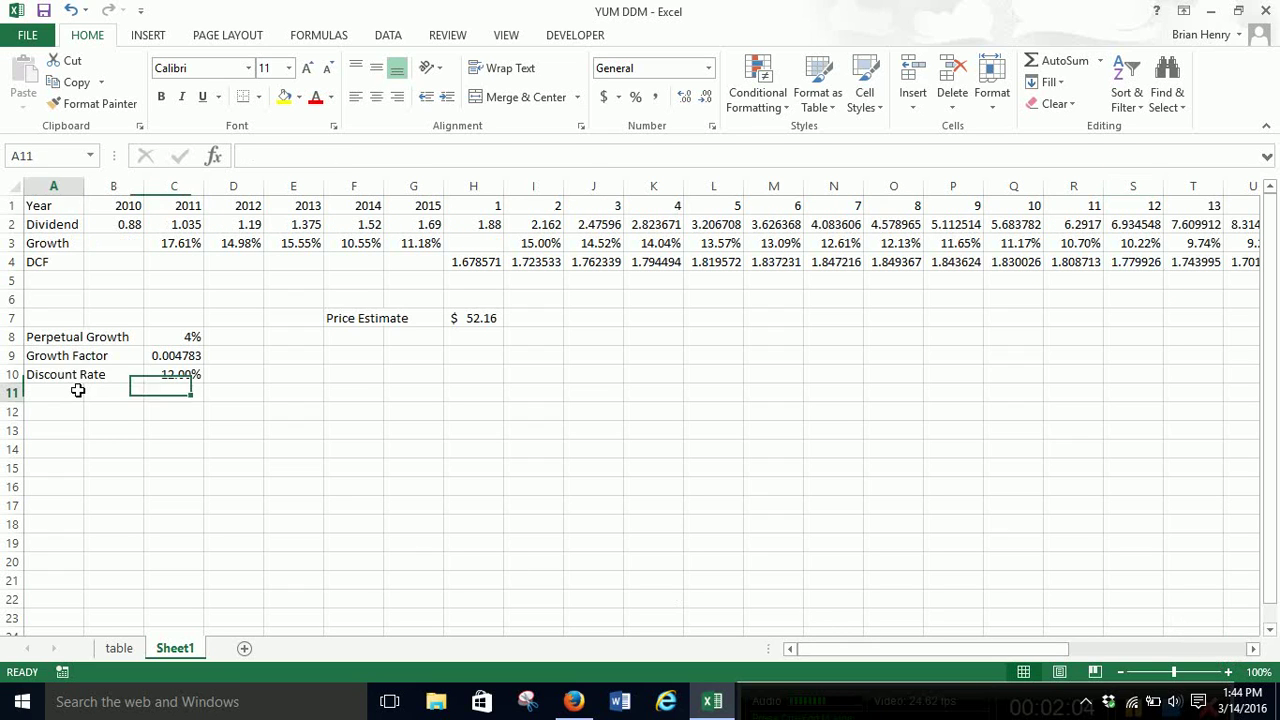
pyautogui.write('N')
pyautogui.press('Tab')
pyautogui.press('Tab')
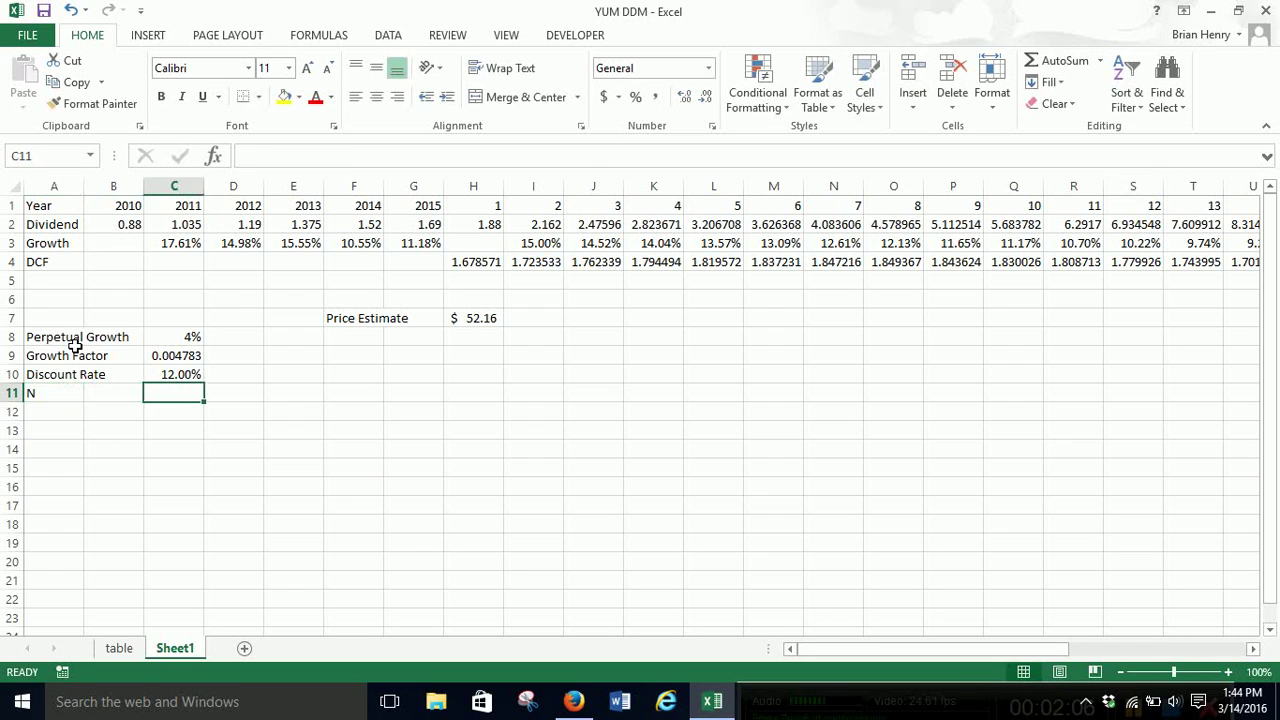
pyautogui.write('23')
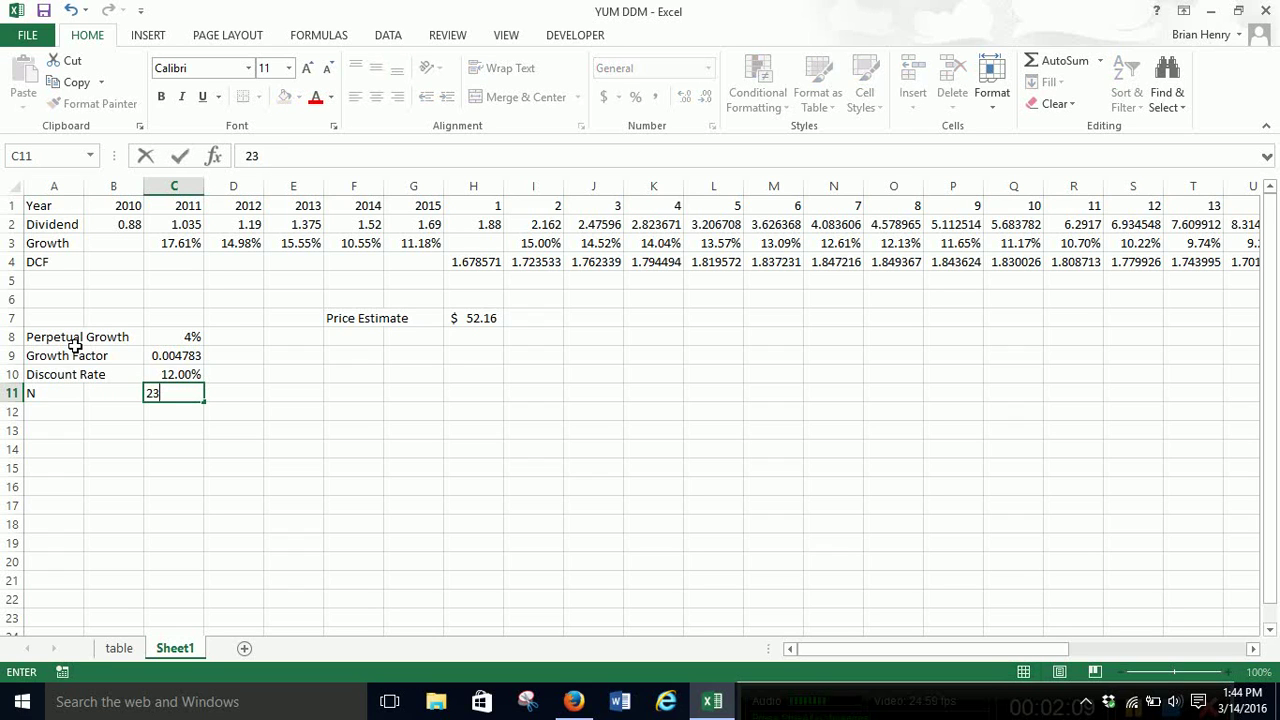
pyautogui.press('Return')
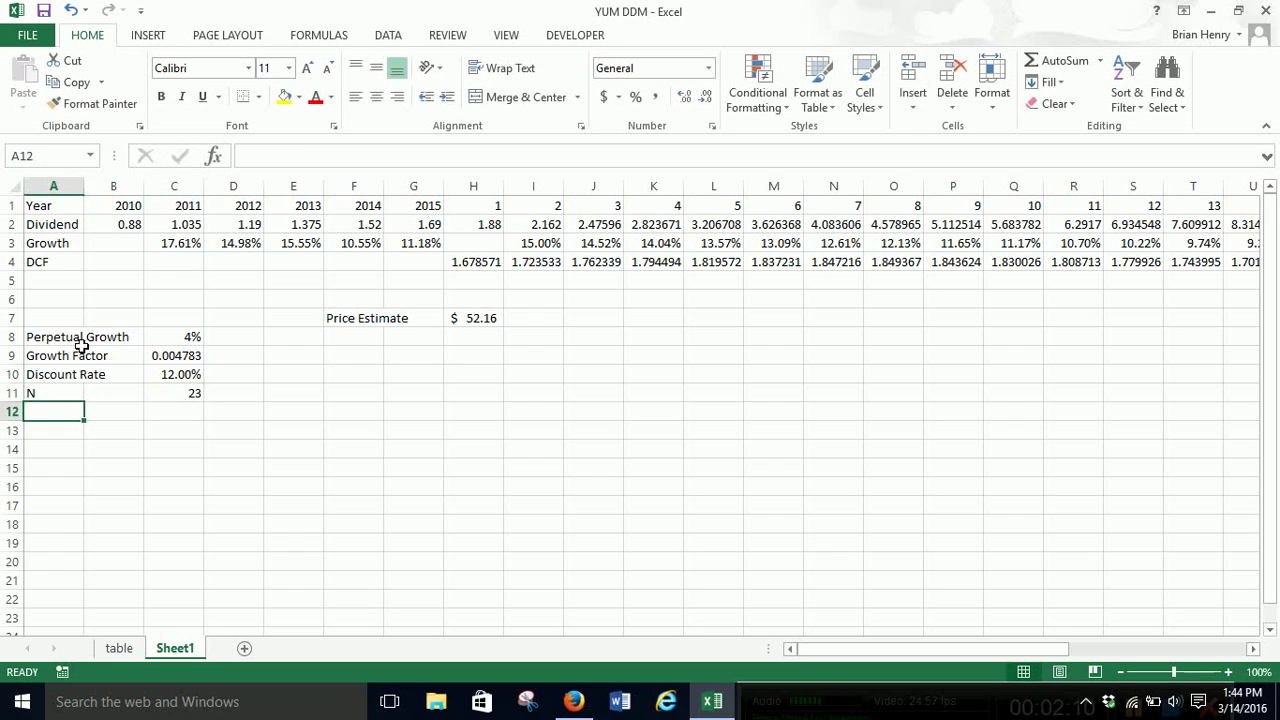
# - Review the year-1 and year-2 columns, the J3 growth formula and the C9 Growth Factor
pyautogui.moveTo(497, 205); pyautogui.dragTo(490, 262)
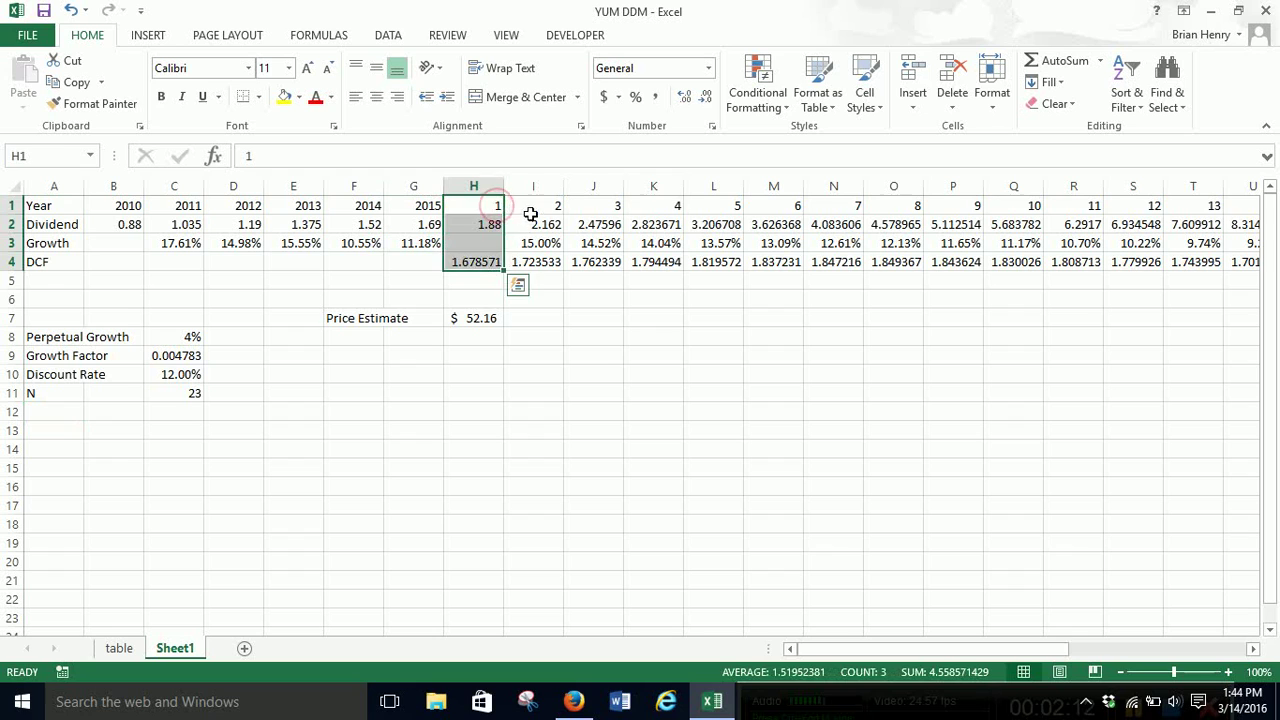
pyautogui.moveTo(530, 214); pyautogui.dragTo(534, 257)
pyautogui.click(550, 245)
pyautogui.click(593, 243)
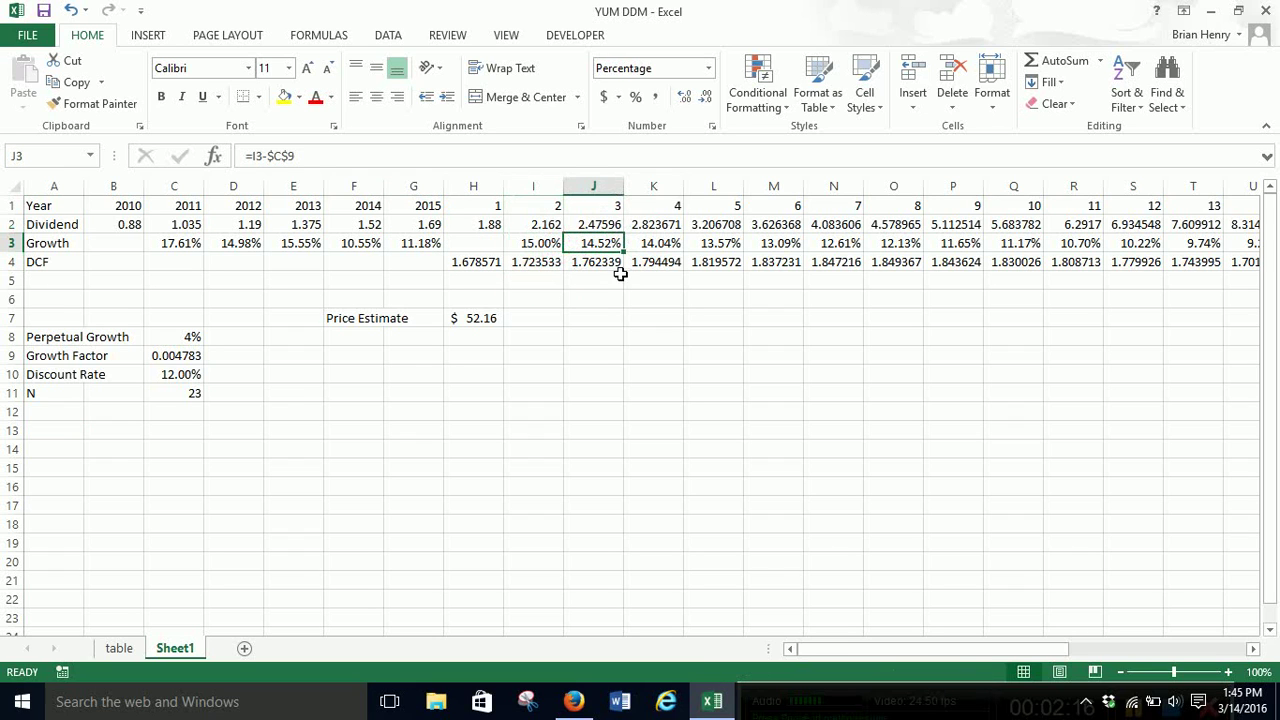
pyautogui.click(180, 357)
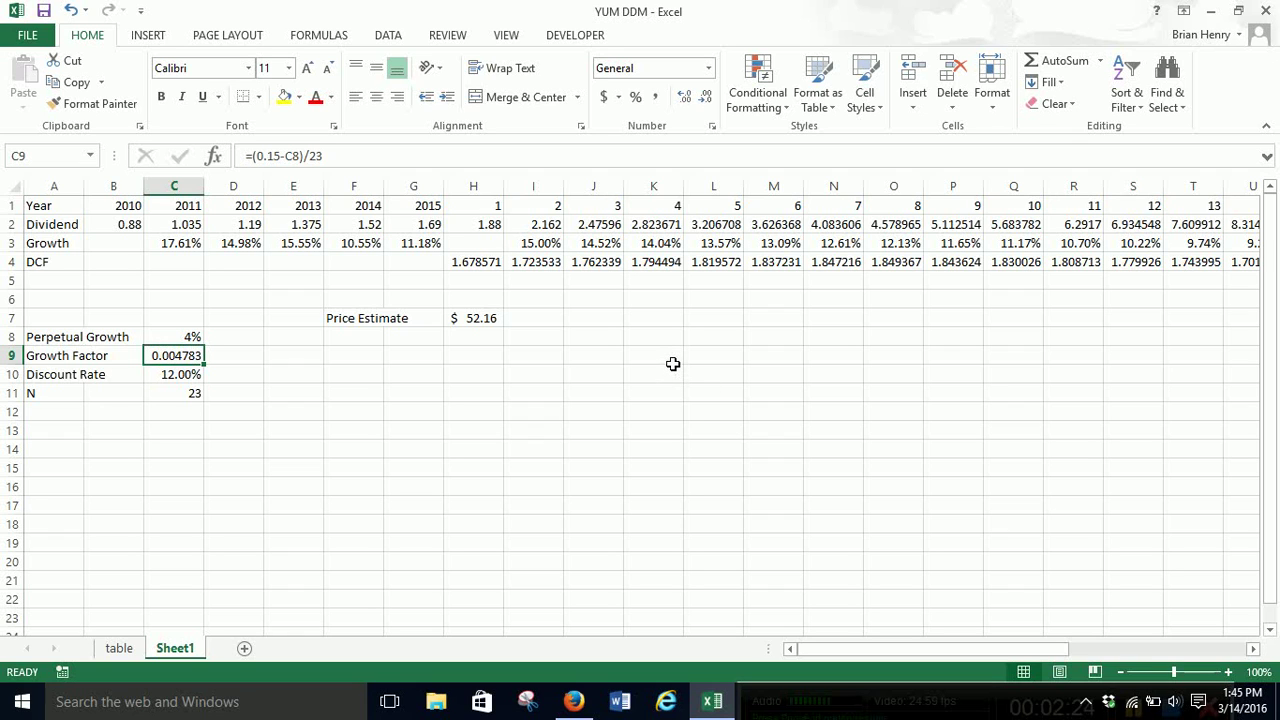
# - Rewrite the Growth Factor in C9 as =(I3-C8)/C11, still giving 0.004783
pyautogui.click(352, 152)
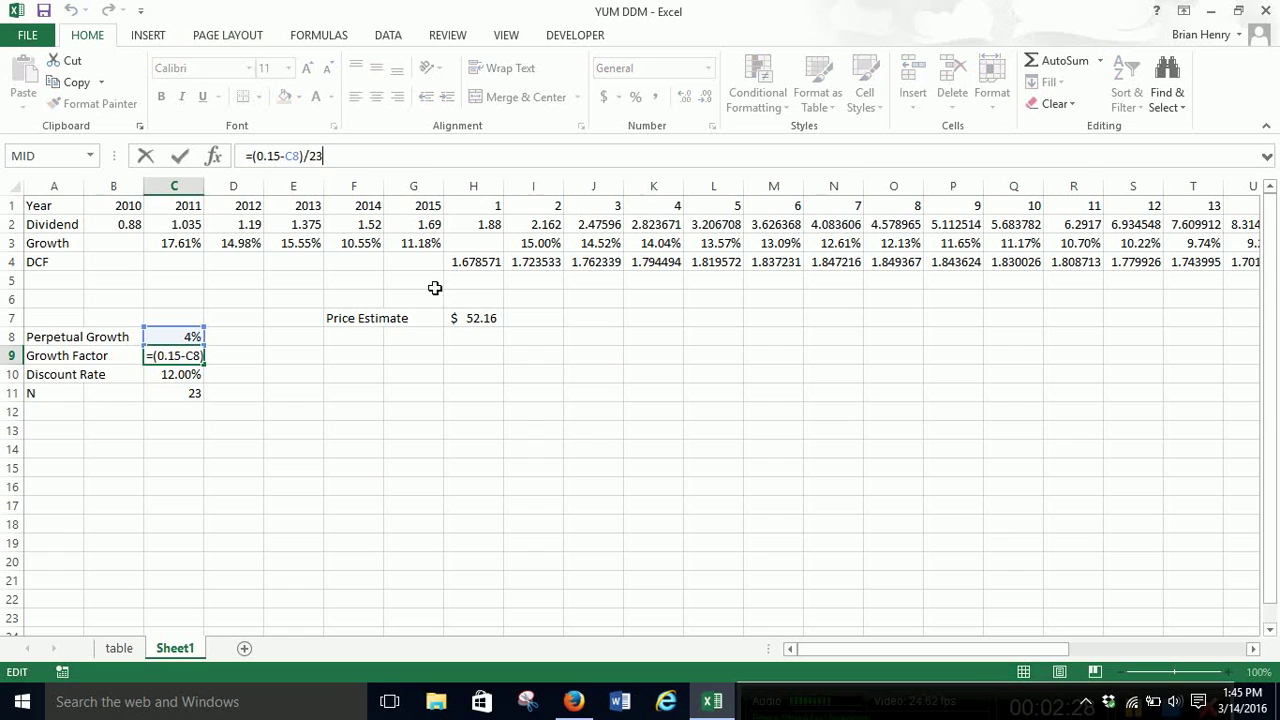
pyautogui.hotkey('ctrl', 'Return')
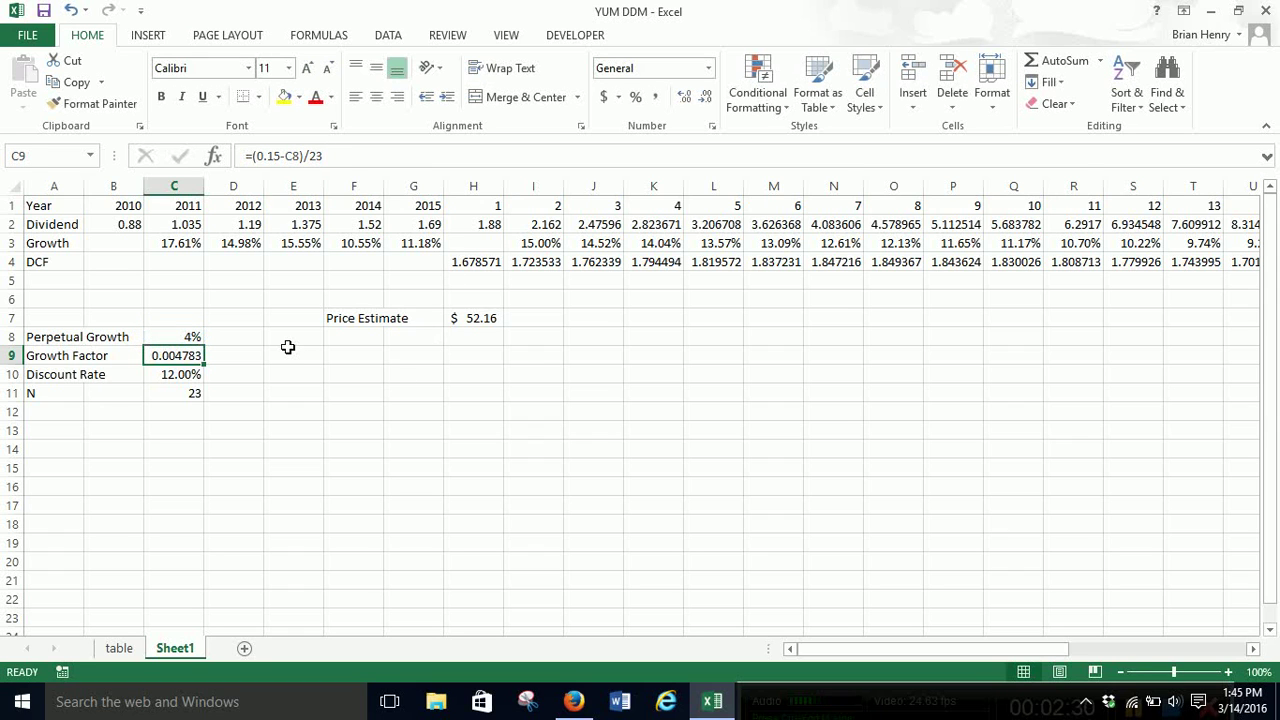
pyautogui.write('=(')
pyautogui.click(510, 243)
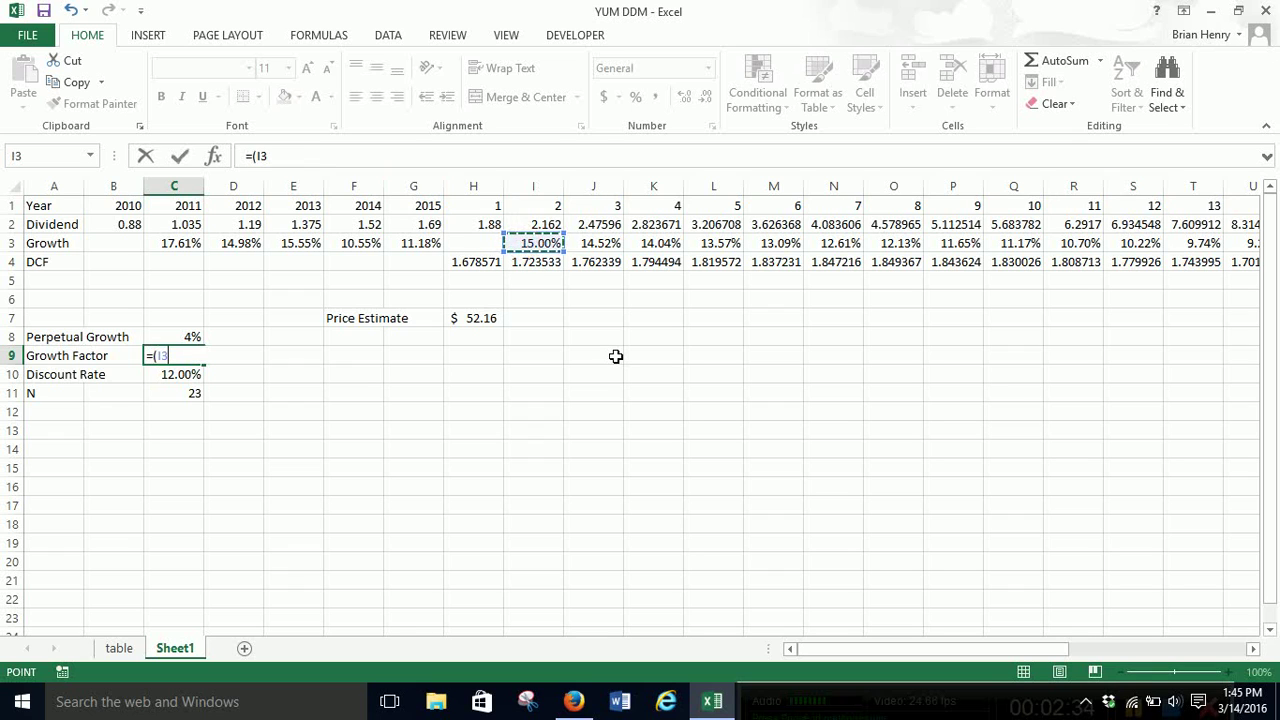
pyautogui.write('-')
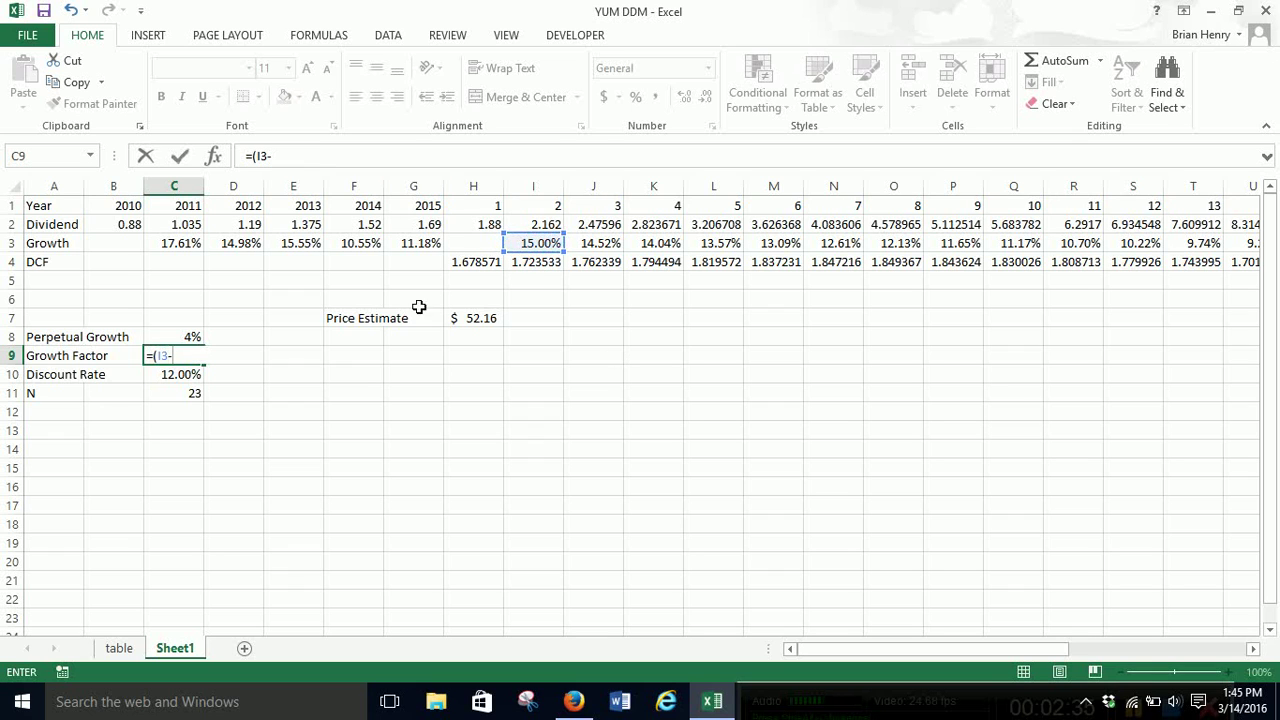
pyautogui.click(193, 340)
pyautogui.write(')/')
pyautogui.click(194, 395)
pyautogui.press('Return')
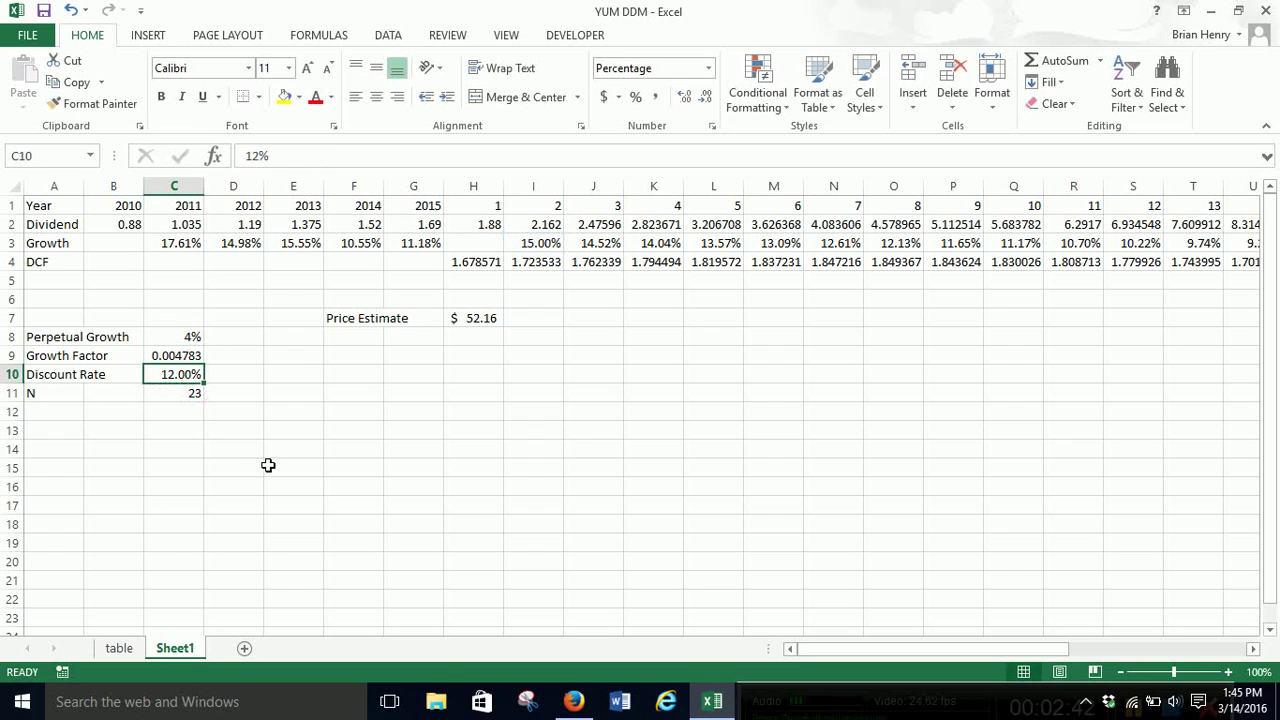
pyautogui.press('Return')
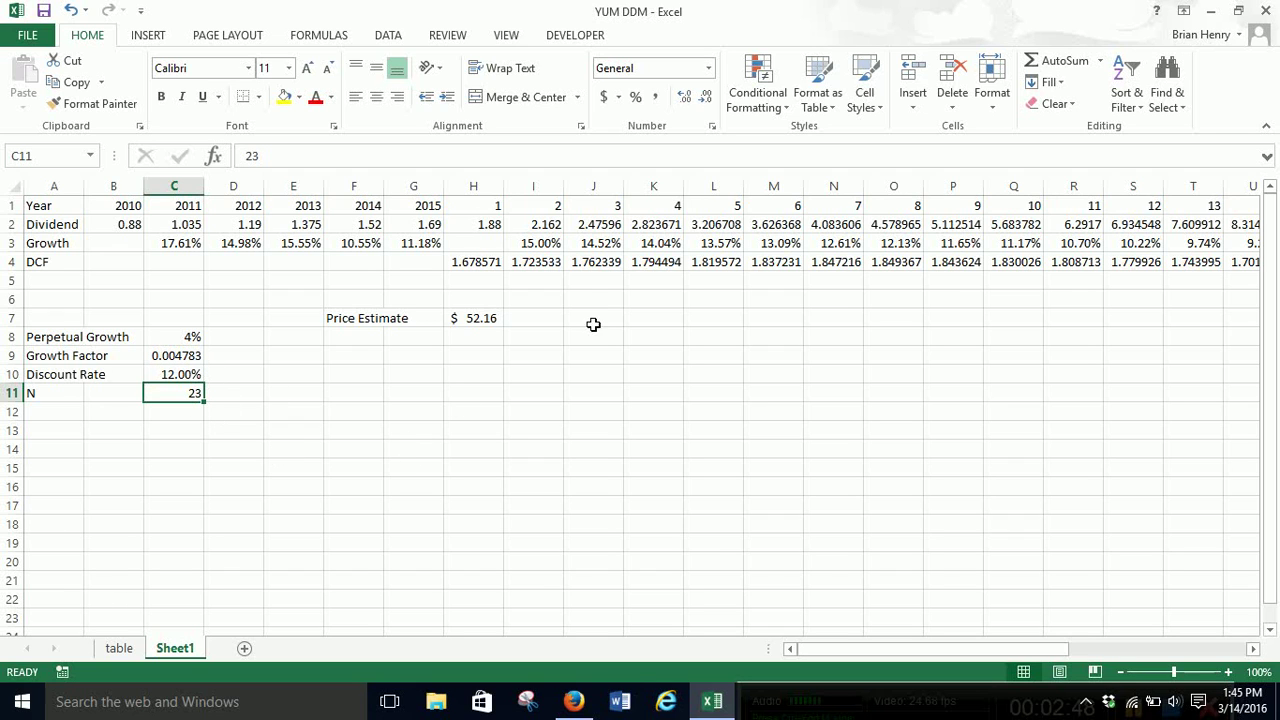
# - Review the I2 dividend formula and the last year-25 entries in column AF
pyautogui.click(553, 224)
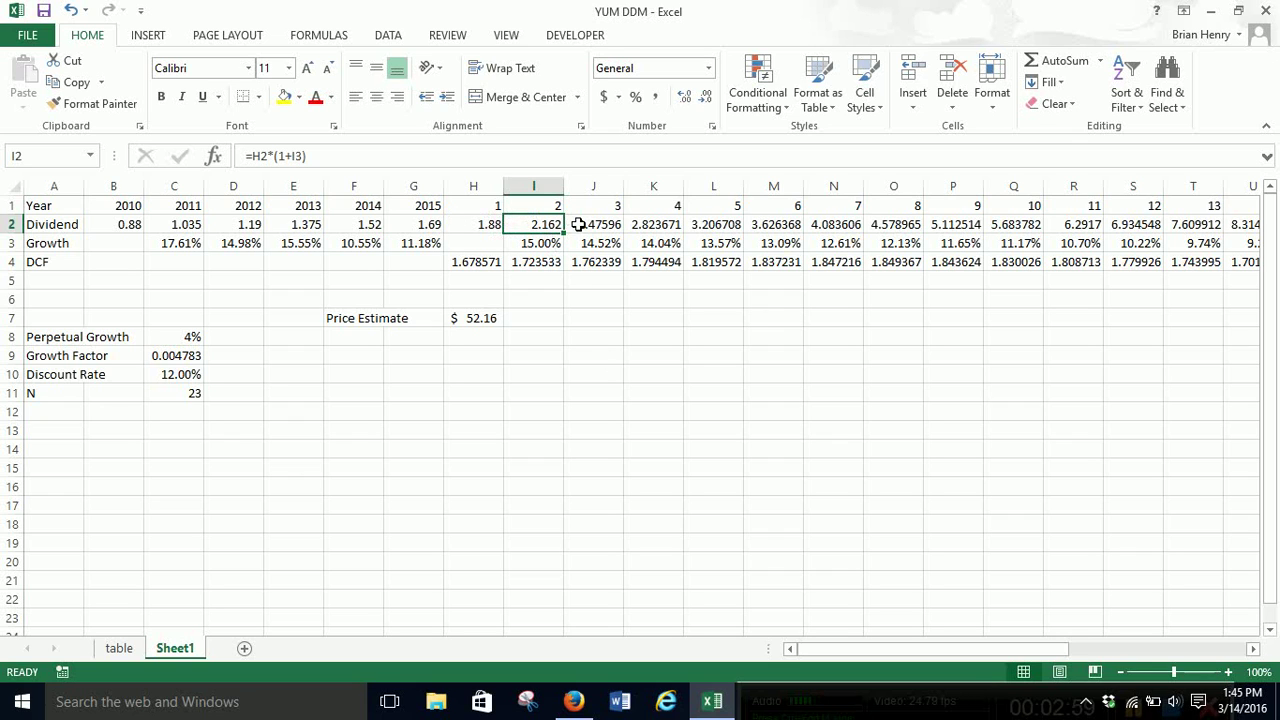
pyautogui.click(665, 206)
pyautogui.hotkey('ctrl', 'Right')
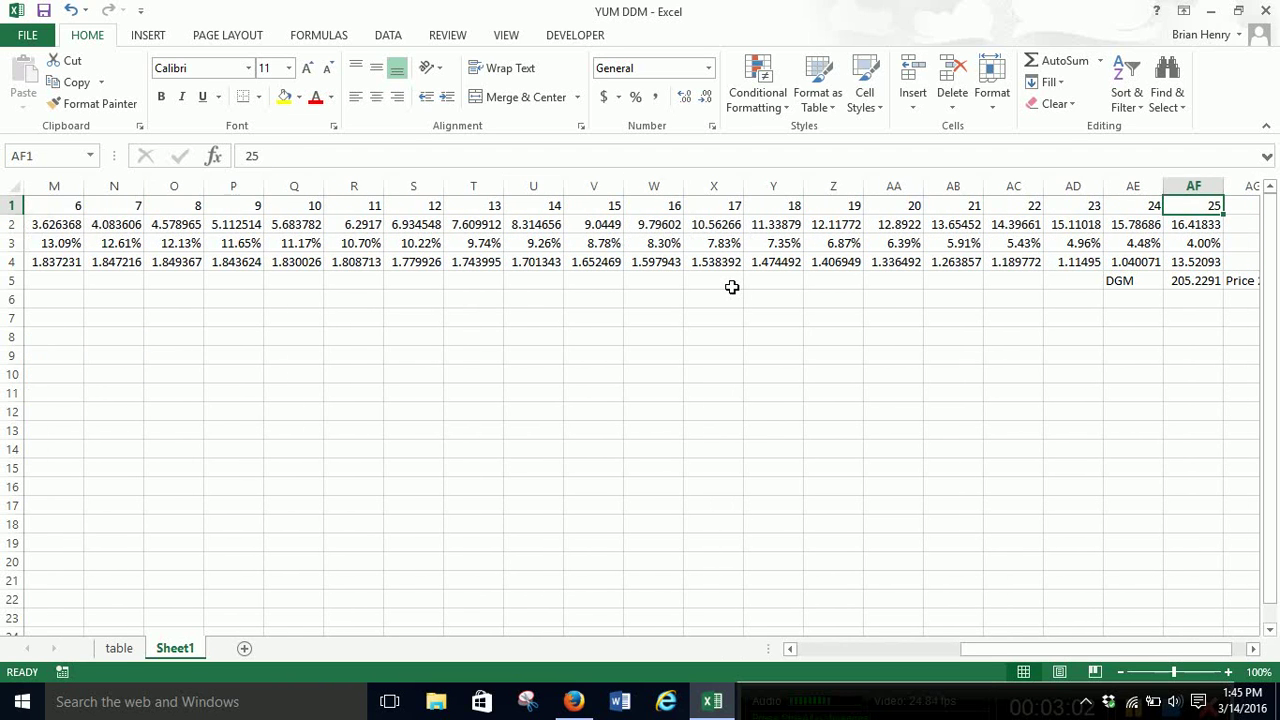
pyautogui.press('Right')
pyautogui.press('Down')
pyautogui.press('Left')
pyautogui.press('Right')
pyautogui.press('Up')
# - Enter =AF1+1 in AG1 to create year 26
pyautogui.write('=')
pyautogui.press('Left')
pyautogui.write('+1')
pyautogui.press('Return')
# - Copy AF2's dividend formula into AG2 and fill AG1:AG2 across to column XFD
pyautogui.press('Right')
pyautogui.press('Left')
pyautogui.press('Up')
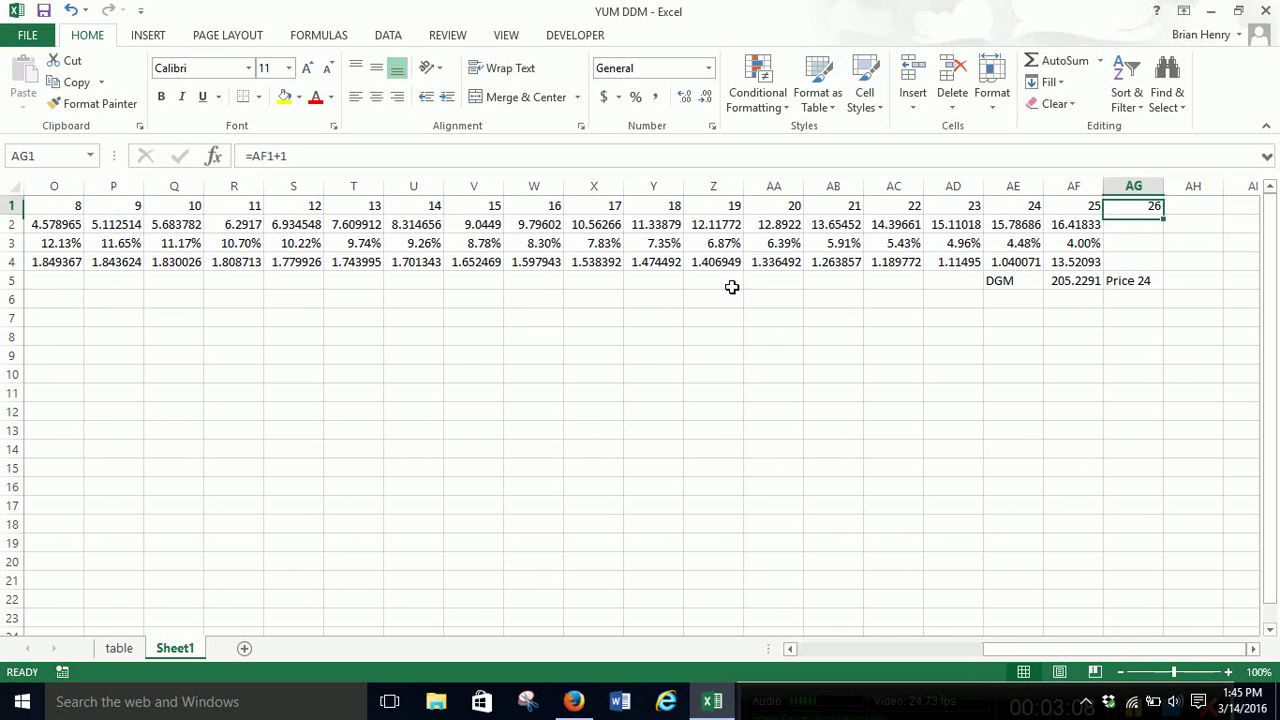
pyautogui.hotkey('ctrl', 'Right')
pyautogui.hotkey('ctrl', 'Left')
pyautogui.press('Left')
pyautogui.press('Left')
pyautogui.press('Right')
pyautogui.press('Down')
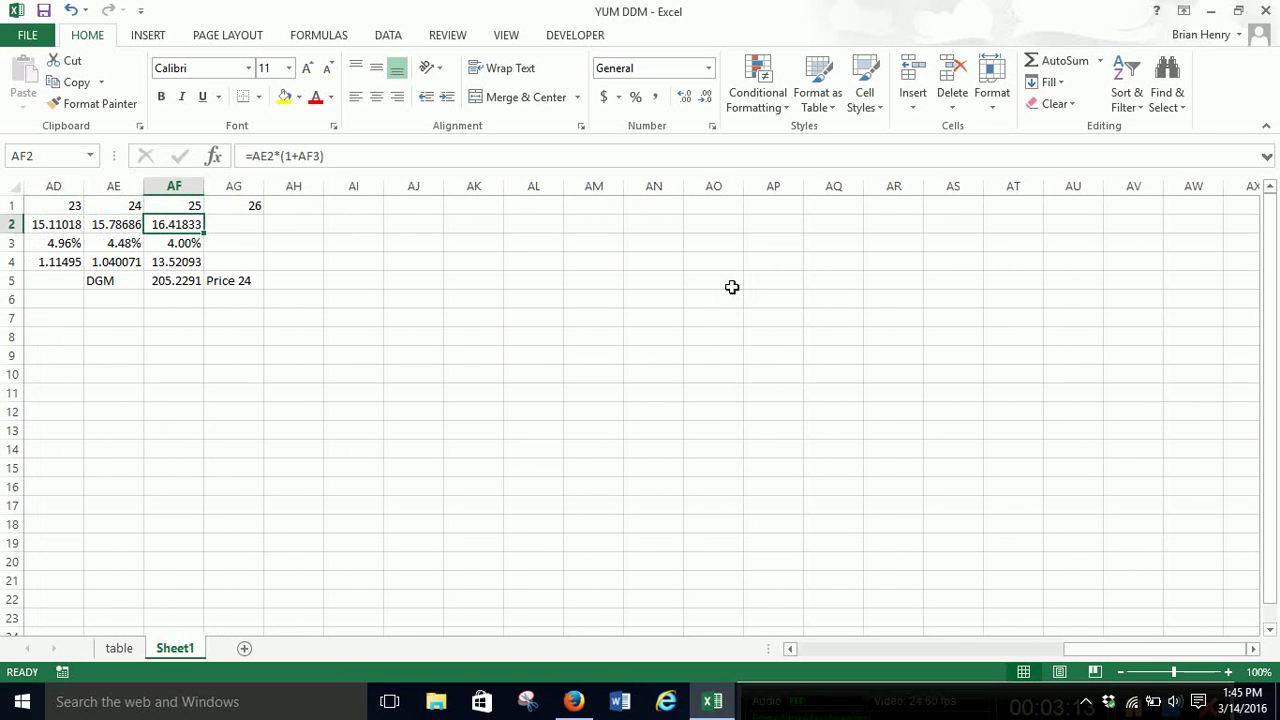
pyautogui.moveTo(204, 233); pyautogui.dragTo(251, 206)
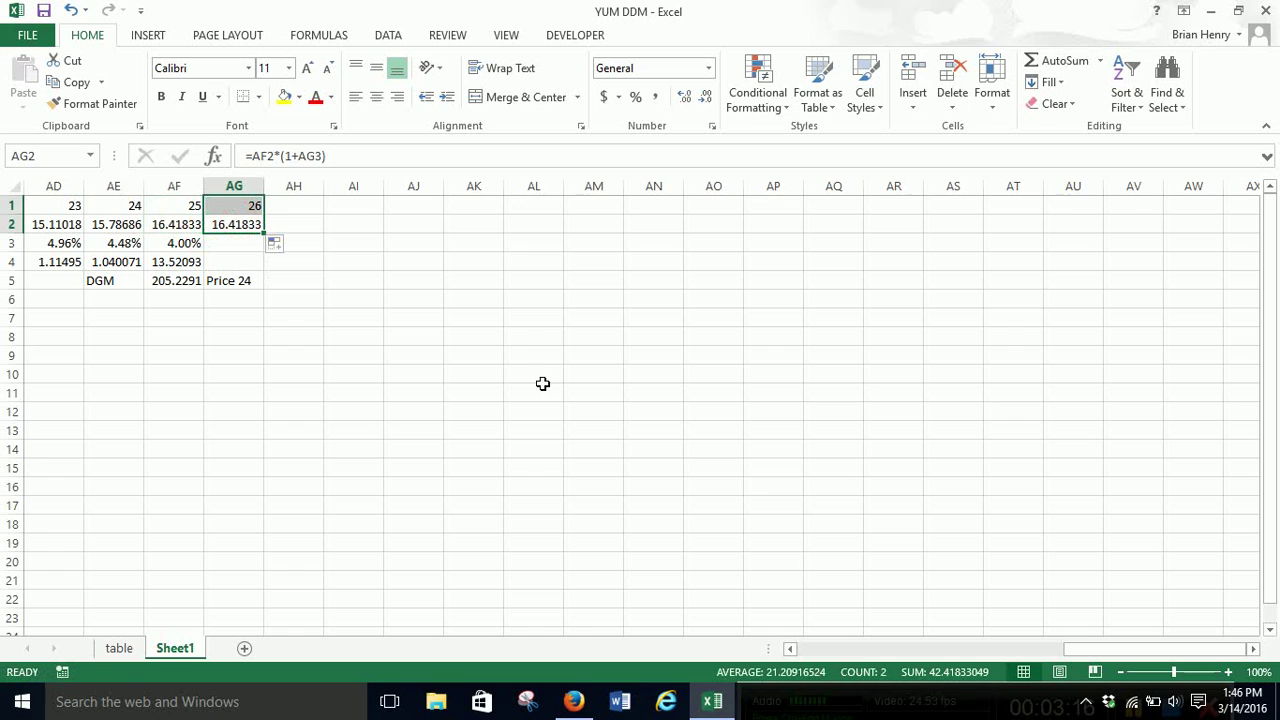
pyautogui.hotkey('ctrl', 'shift', 'Right')
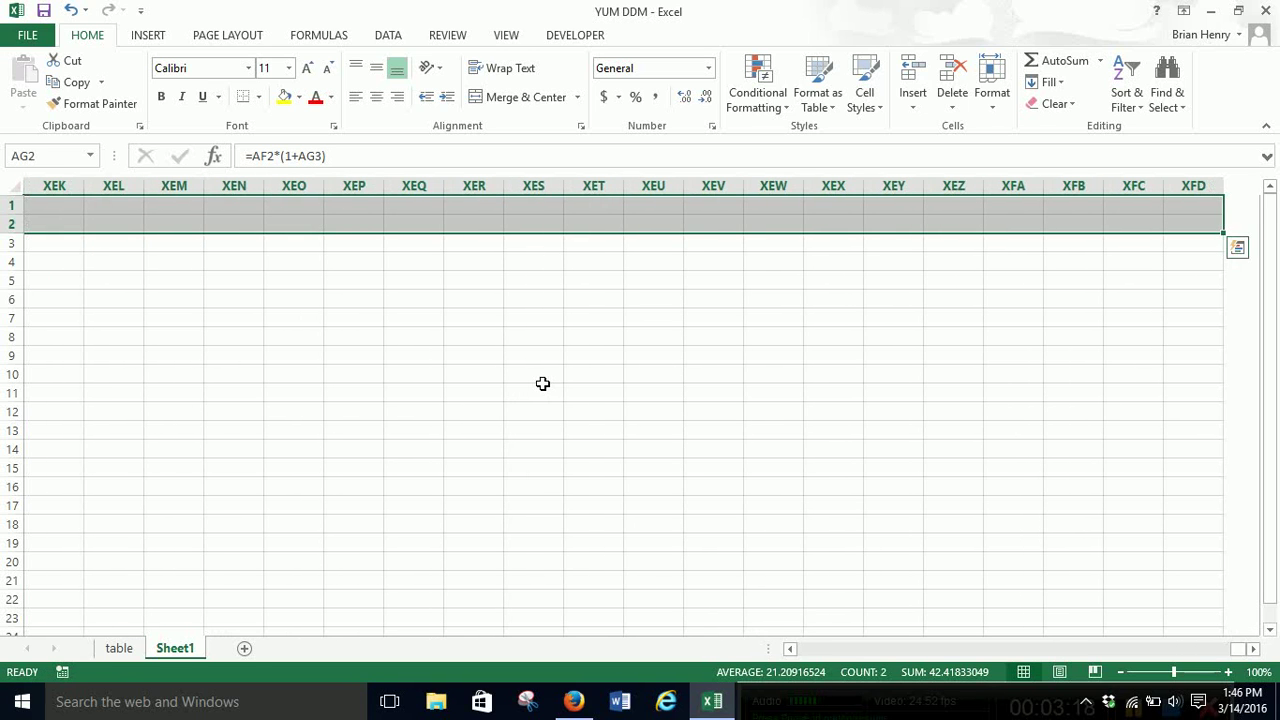
pyautogui.hotkey('ctrl', 'r')
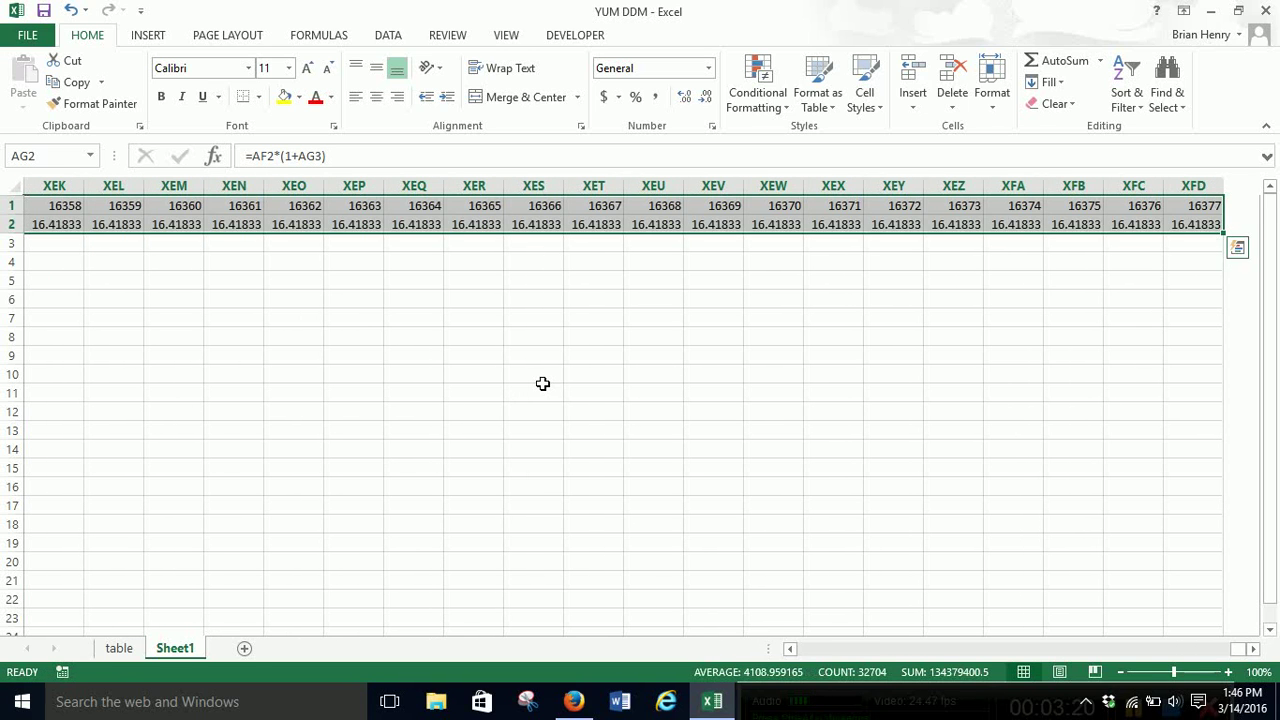
# - Check the filled rows: dividends constant at 16.41833, growth and DCF ending at year 25
pyautogui.hotkey('ctrl', 'Left')
pyautogui.hotkey('ctrl', 'Right')
pyautogui.press('Left')
pyautogui.press('Down')
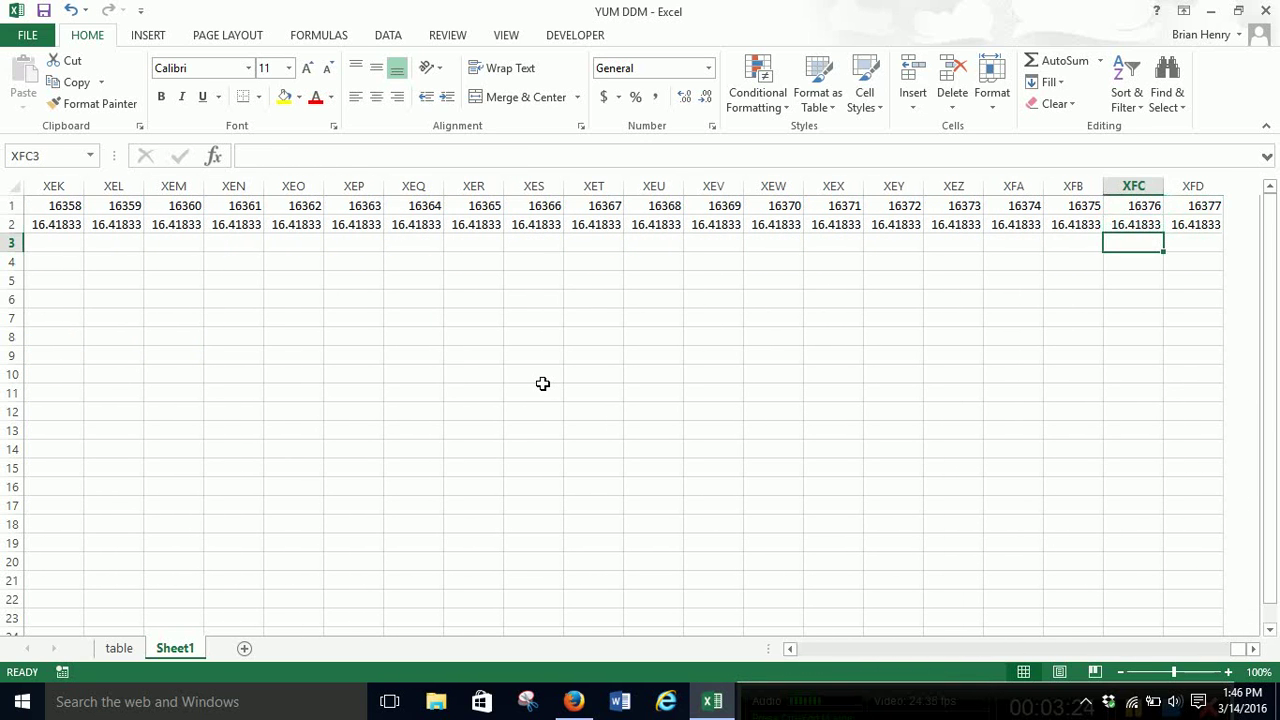
pyautogui.hotkey('ctrl', 'Left')
pyautogui.press('Left')
pyautogui.press('Left')
pyautogui.press('Left')
pyautogui.press('Left')
pyautogui.press('Left')
pyautogui.press('Left')
pyautogui.press('Left')
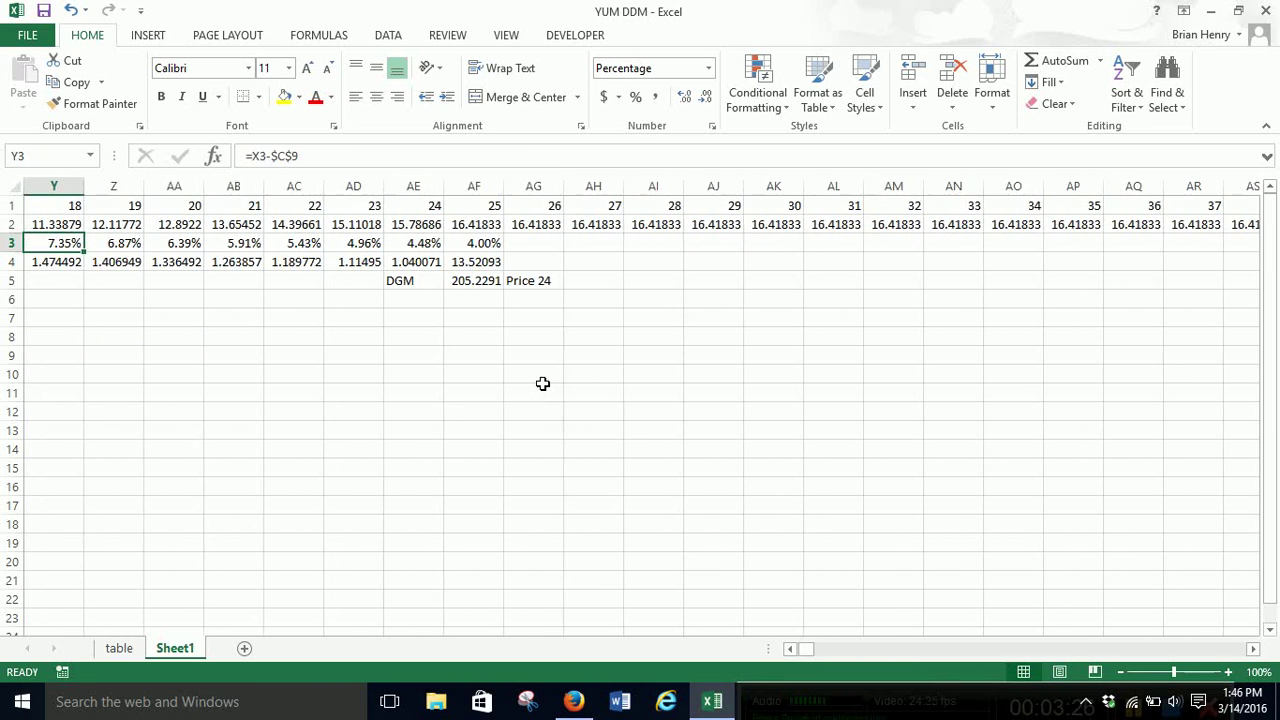
pyautogui.press('Down')
pyautogui.press('Down')
pyautogui.press('Up')
pyautogui.press('Left')
pyautogui.press('Left')
pyautogui.press('Left')
pyautogui.press('Left')
pyautogui.press('Left')
pyautogui.press('Left')
pyautogui.press('Left')
pyautogui.press('Left')
pyautogui.press('Left')
pyautogui.press('Left')
pyautogui.press('Left')
pyautogui.press('Left')
pyautogui.press('Left')
pyautogui.press('Left')
pyautogui.press('Left')
pyautogui.press('Left')
pyautogui.press('Left')
pyautogui.press('Left')
pyautogui.press('Left')
pyautogui.press('Left')
pyautogui.press('Left')
pyautogui.press('Left')
pyautogui.press('Left')
pyautogui.press('Left')
pyautogui.press('Right')
pyautogui.press('Right')
pyautogui.press('Right')
pyautogui.press('Right')
pyautogui.press('Right')
pyautogui.press('Right')
pyautogui.press('Right')
pyautogui.press('Right')
pyautogui.press('Right')
pyautogui.press('Right')
pyautogui.press('Right')
pyautogui.press('Right')
pyautogui.press('Right')
pyautogui.press('Left')
pyautogui.press('Left')
pyautogui.press('Left')
pyautogui.press('Left')
pyautogui.press('Left')
pyautogui.press('Up')
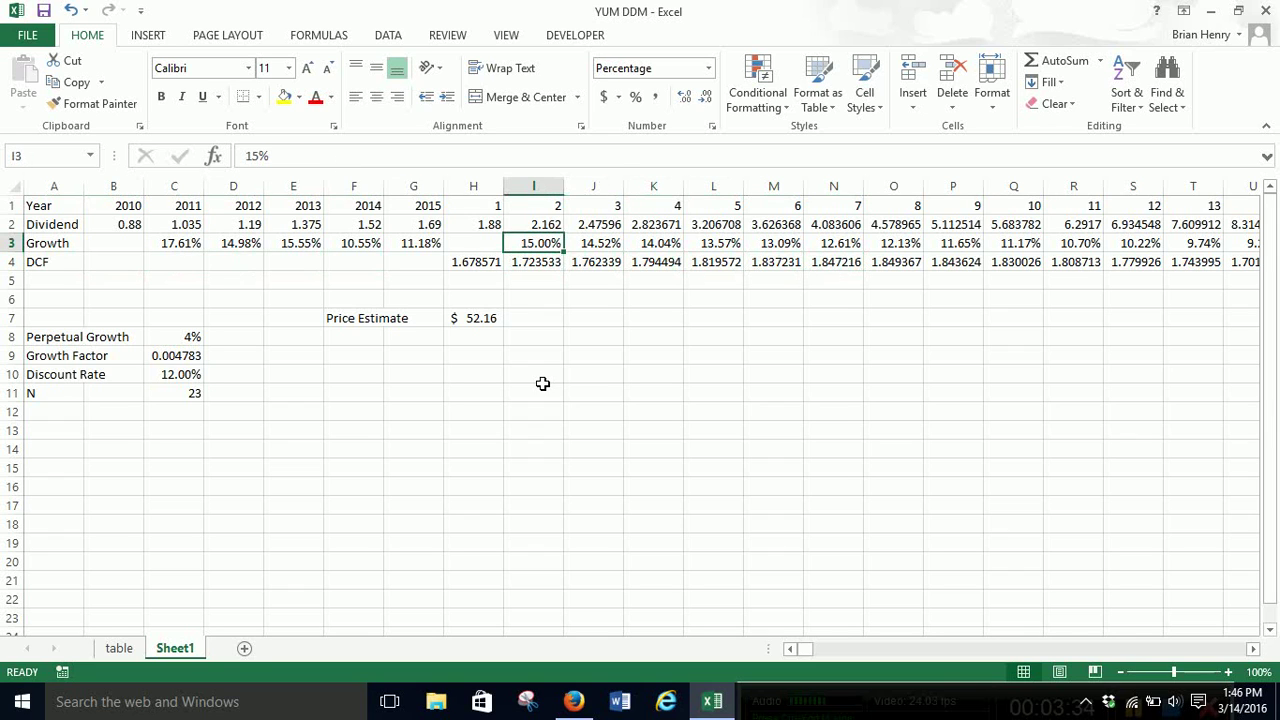
pyautogui.press('Right')
pyautogui.press('Left')
pyautogui.press('Right')
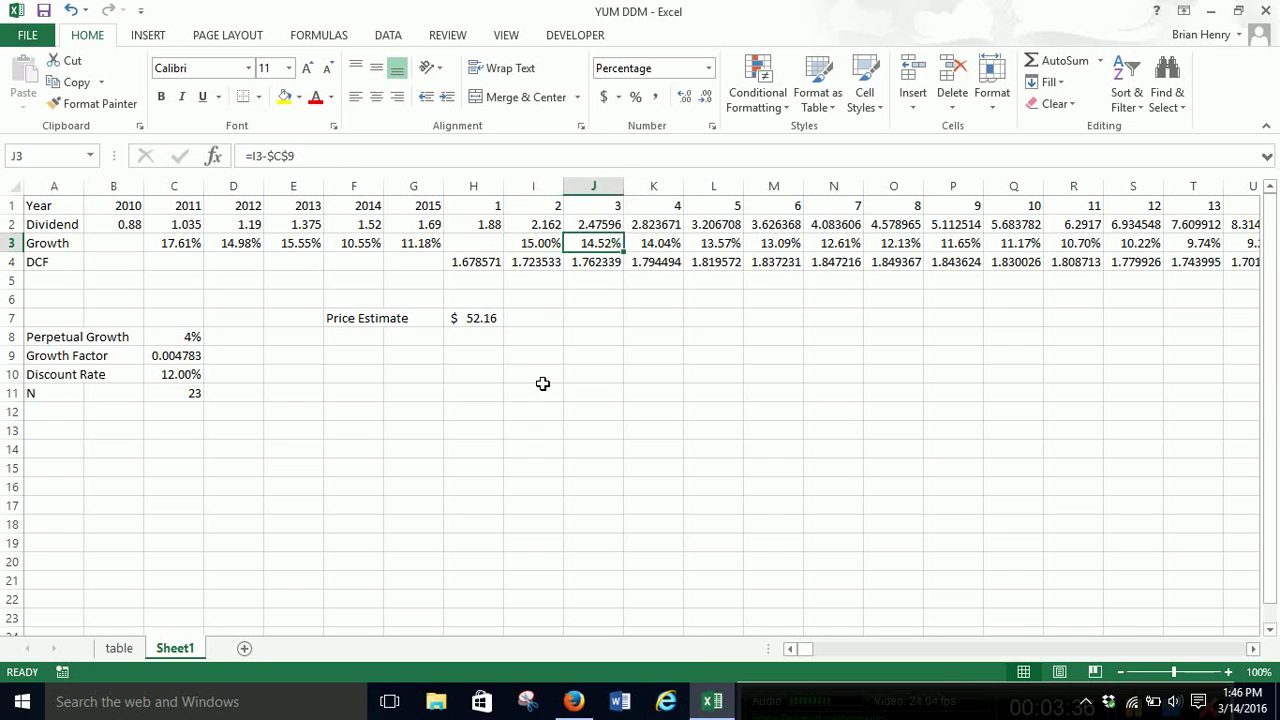
pyautogui.press('Left')
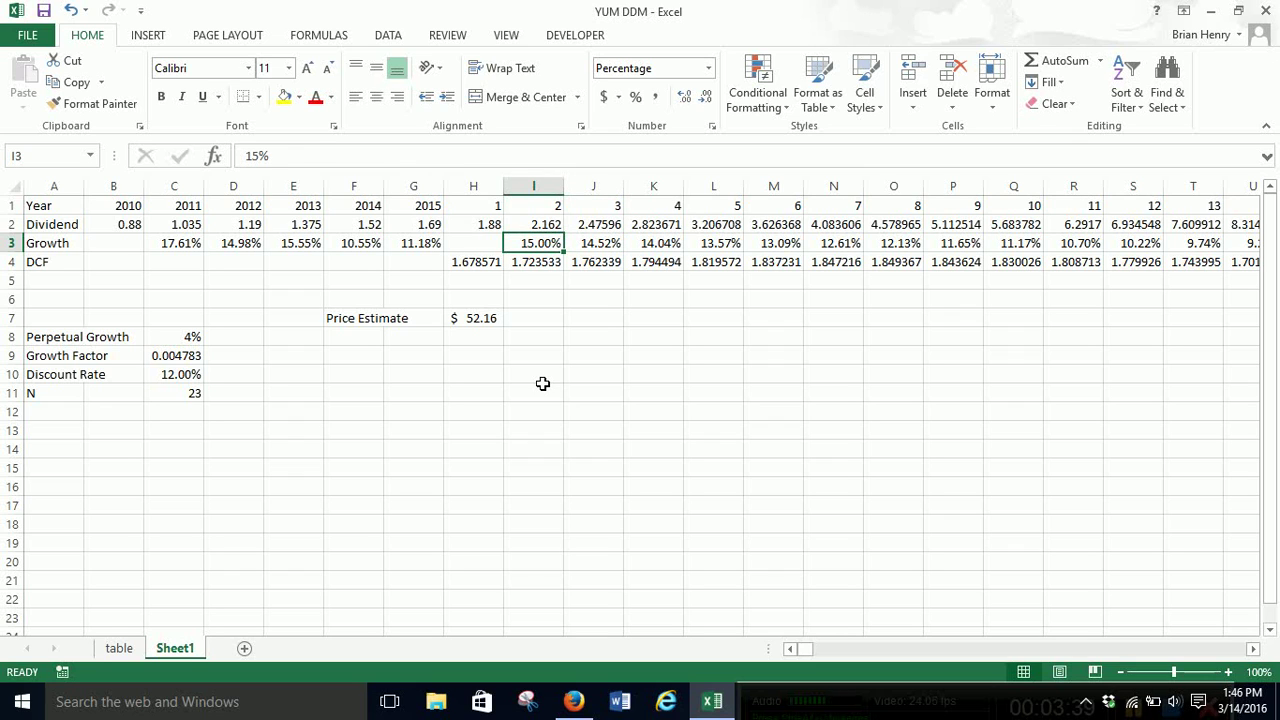
pyautogui.press('Right')
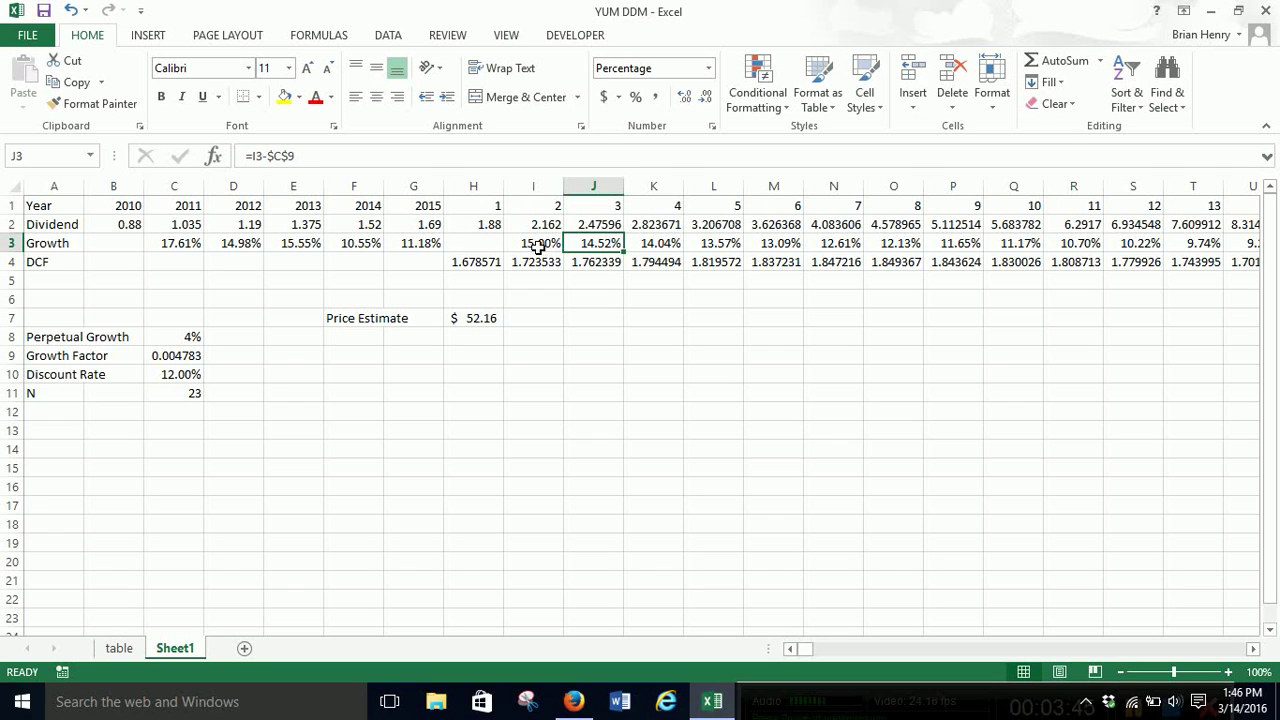
pyautogui.click(193, 337)
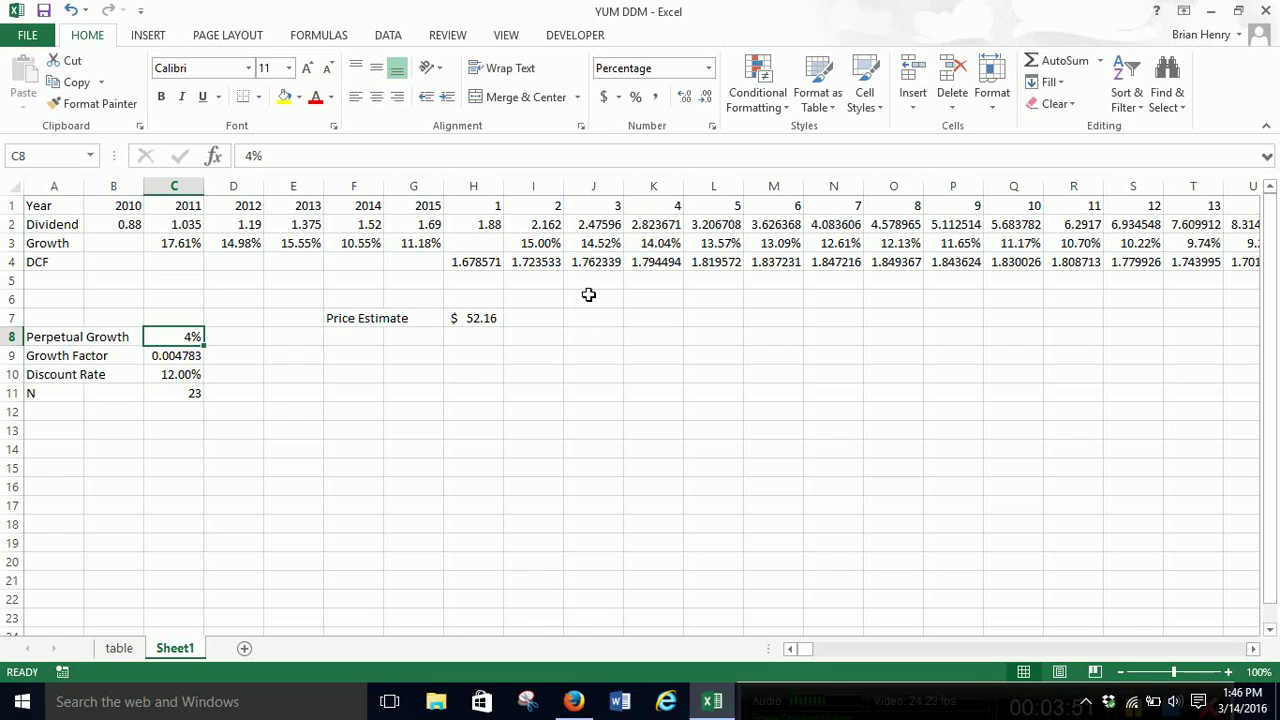
pyautogui.click(600, 245)
pyautogui.click(655, 244)
pyautogui.click(712, 245)
pyautogui.click(192, 357)
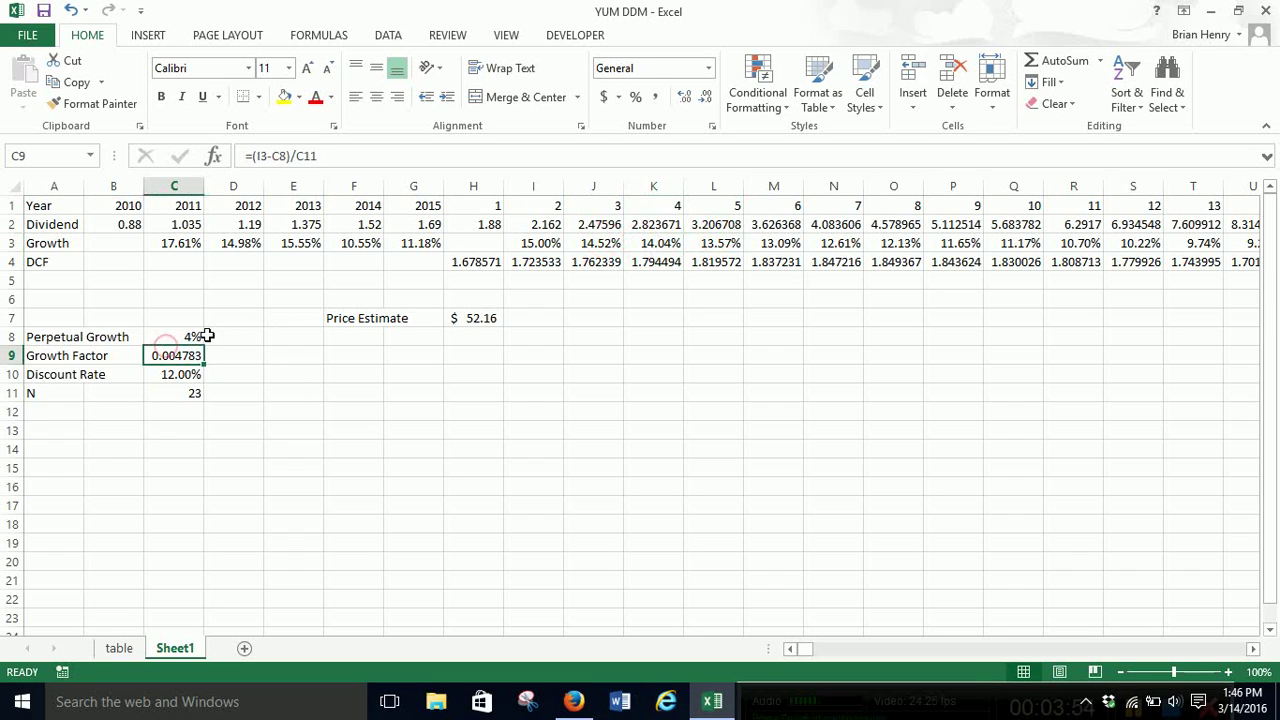
pyautogui.click(200, 337)
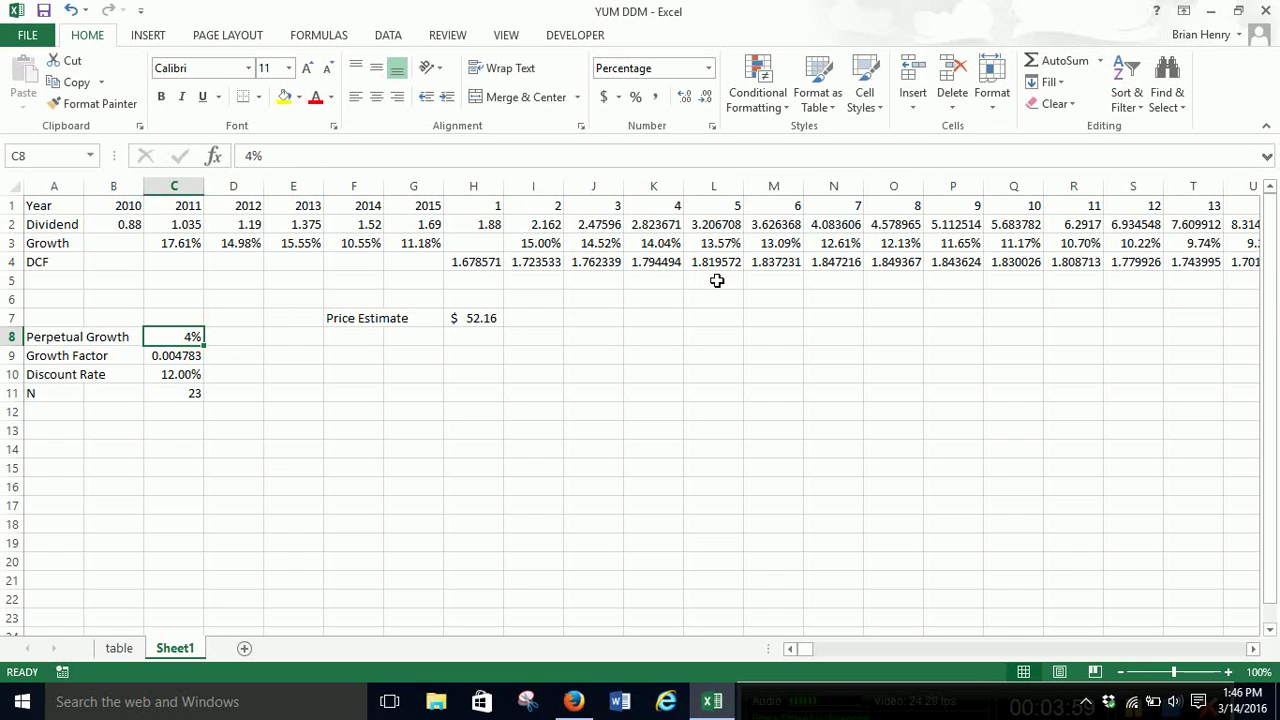
pyautogui.click(615, 245)
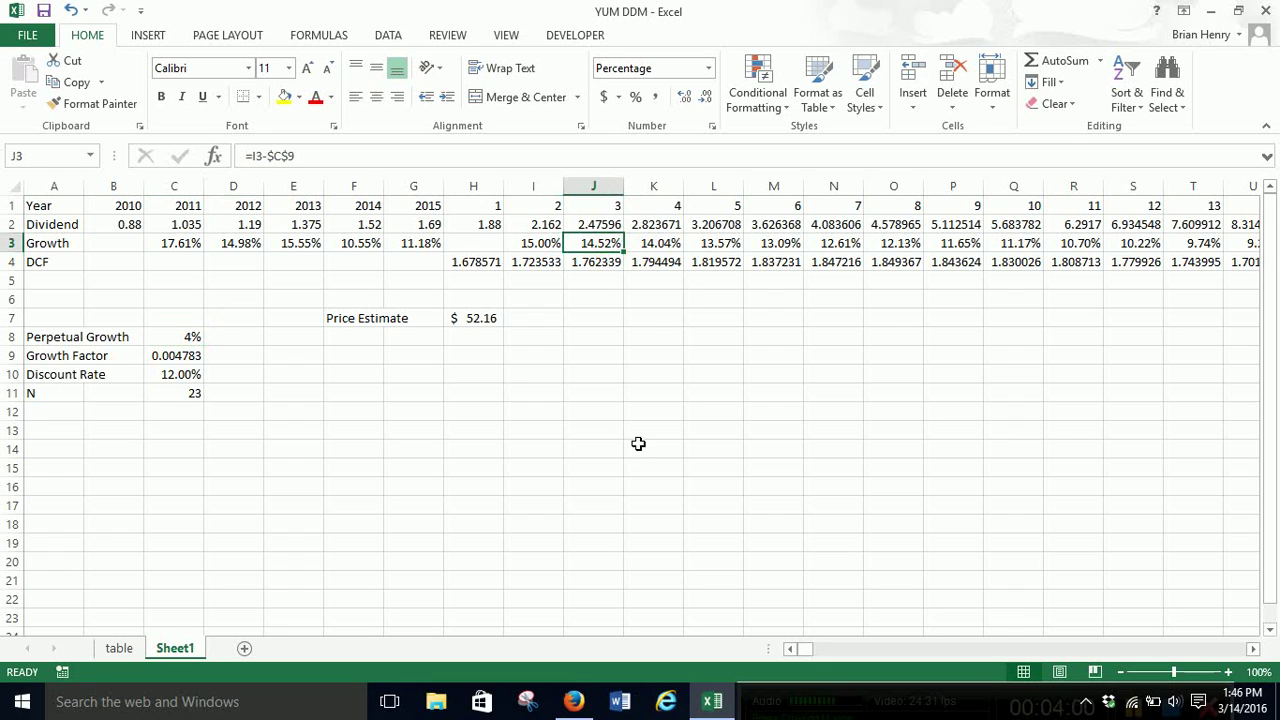
# - Start replacing J3 with an IF test comparing I3 to the locked $C$8
pyautogui.press('F2')
pyautogui.press('Escape')
pyautogui.write('=if(')
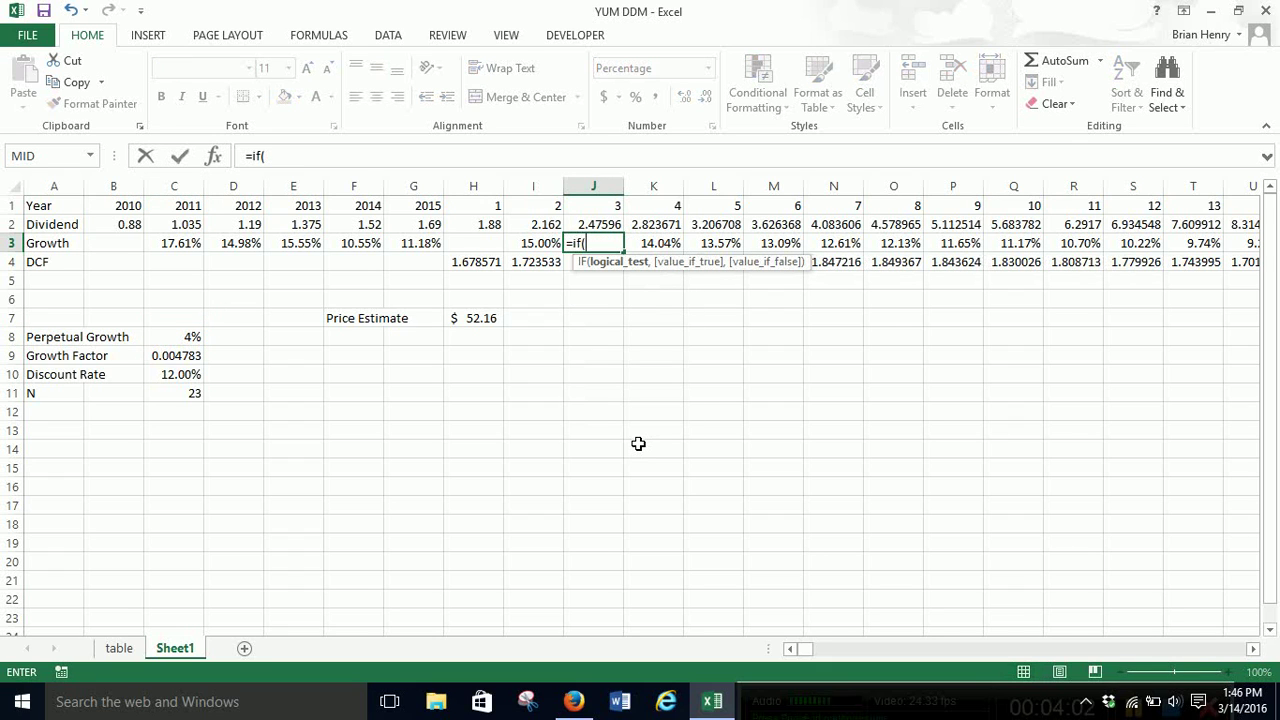
pyautogui.press('Left')
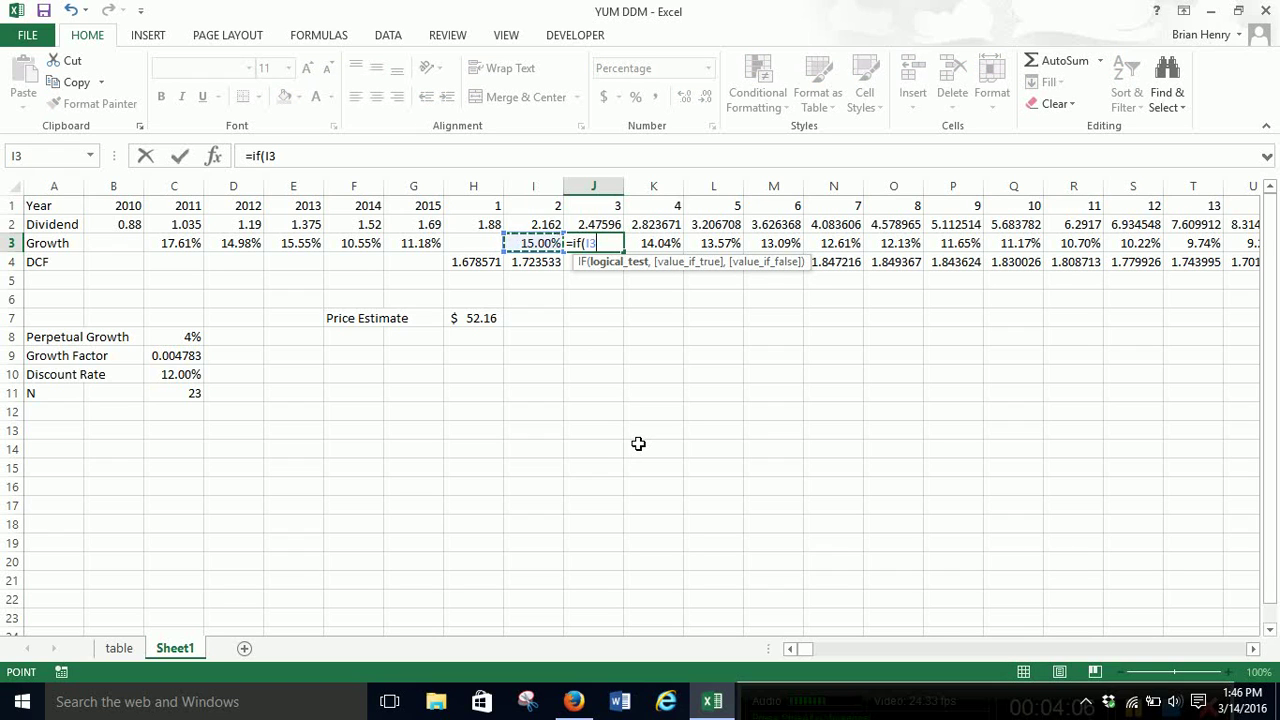
pyautogui.write('<=')
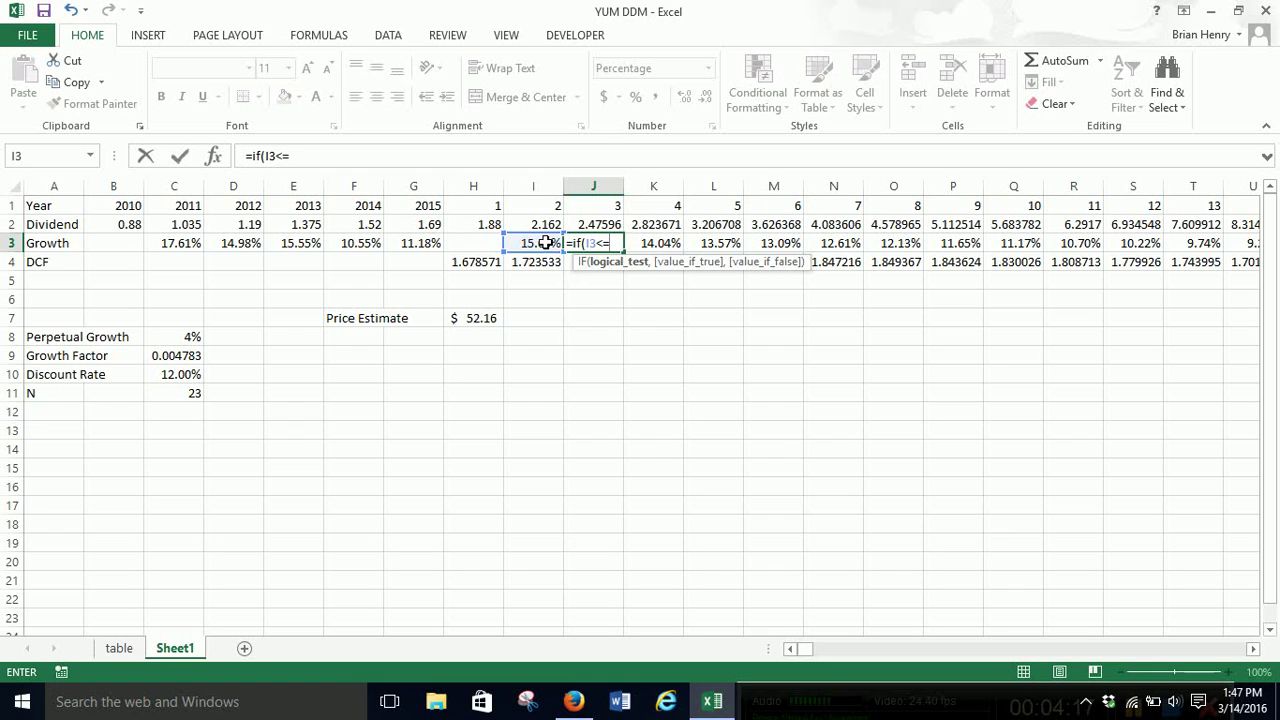
pyautogui.click(182, 334)
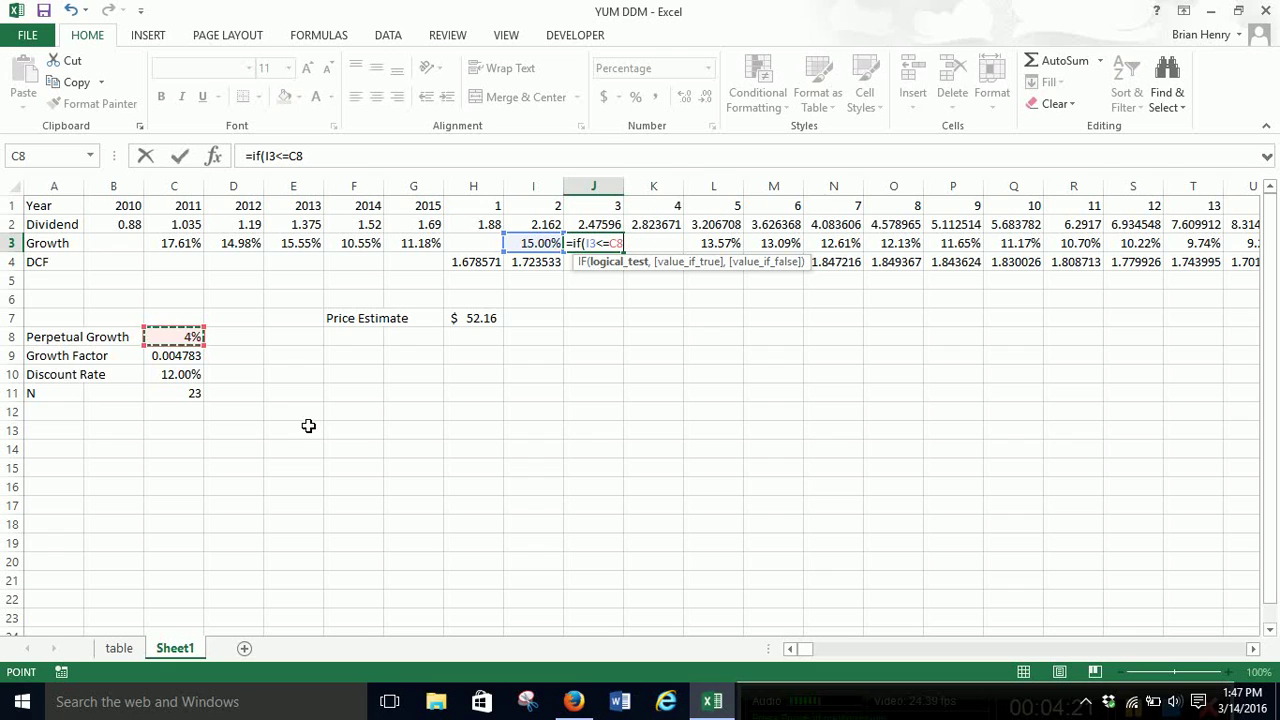
pyautogui.press('F4')
# - Complete J3 as =IF(I3<=$C$8,$C$8,I3-$C$9), showing 14.52%
pyautogui.write(',')
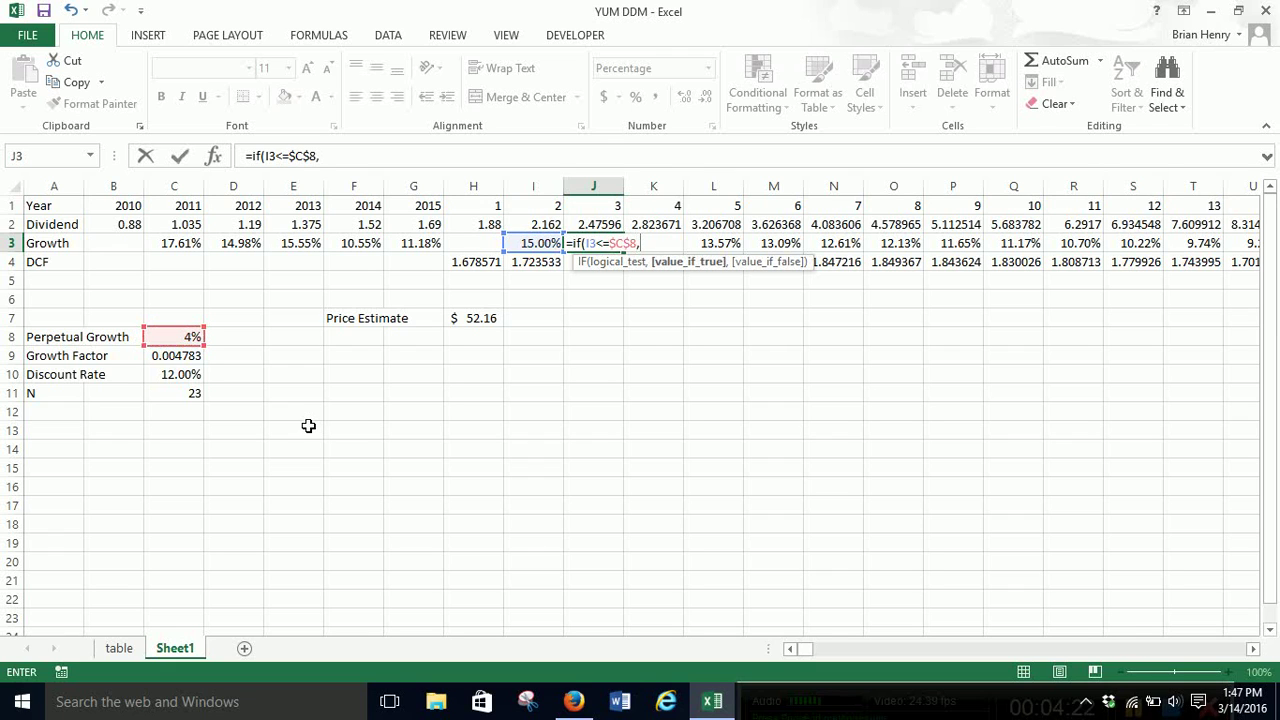
pyautogui.click(186, 336)
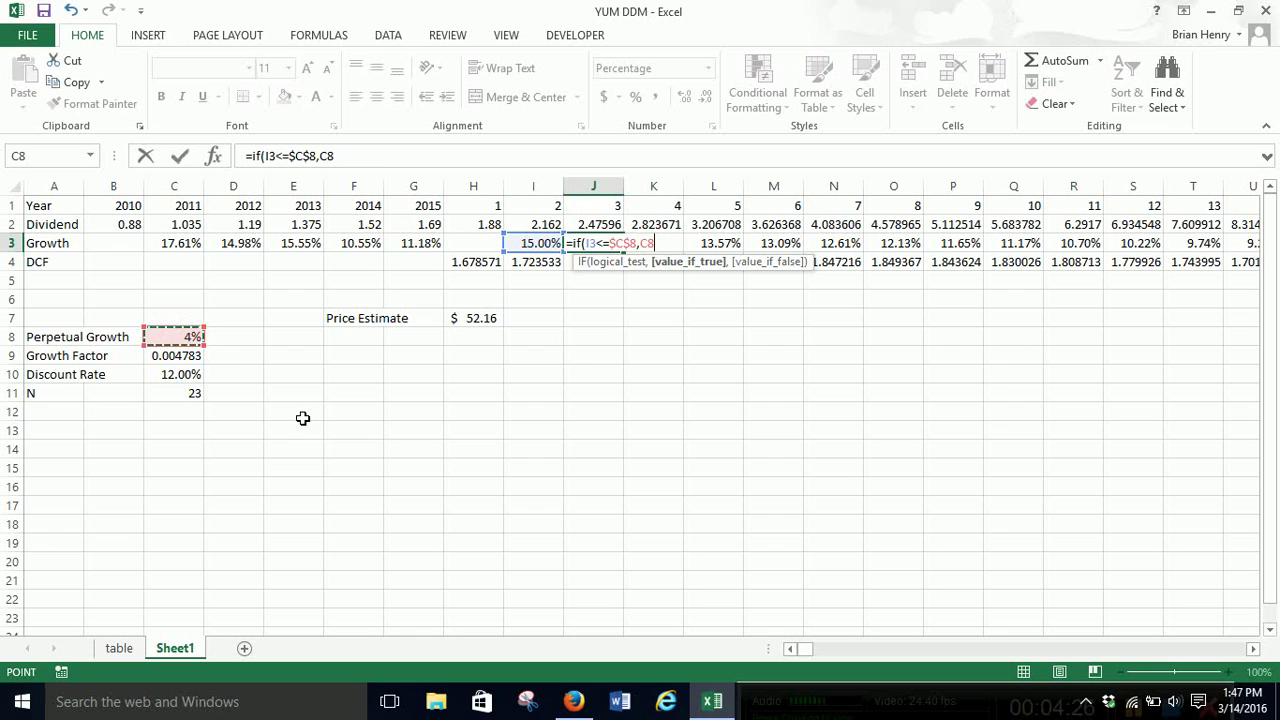
pyautogui.press('F4')
pyautogui.write(',')
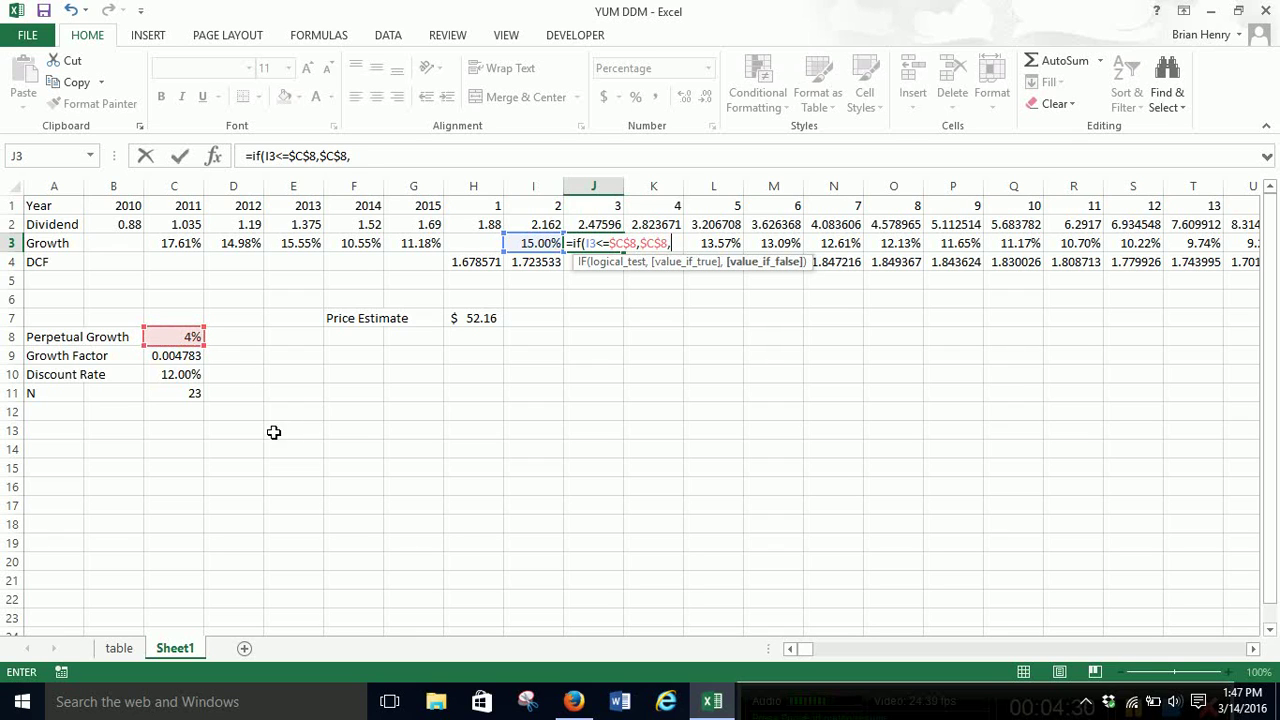
pyautogui.click(520, 245)
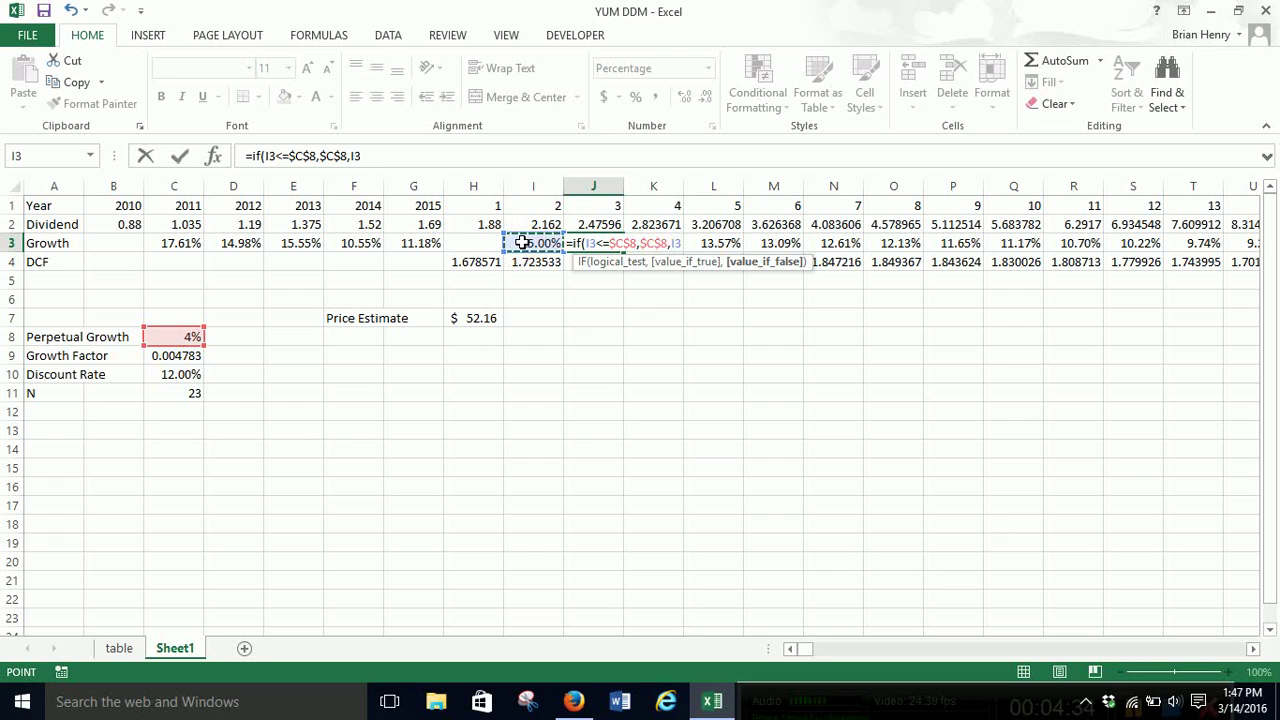
pyautogui.write('-')
pyautogui.click(178, 352)
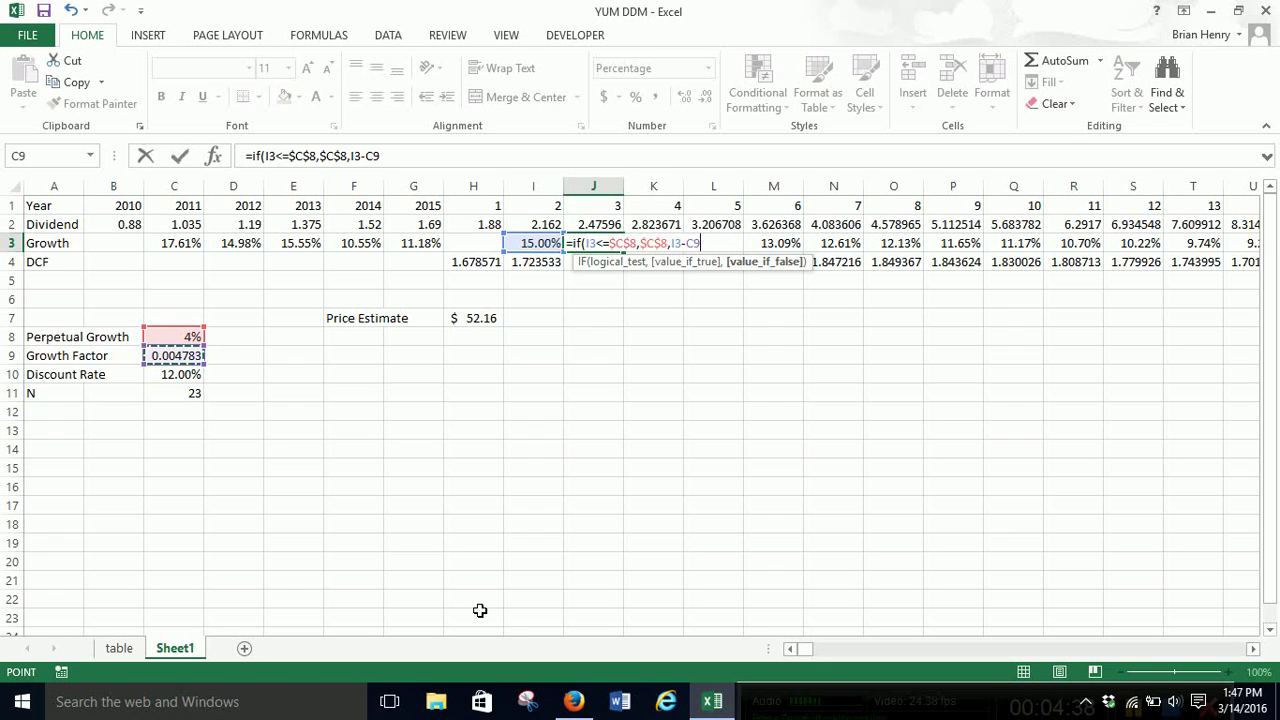
pyautogui.press('F4')
pyautogui.write(')')
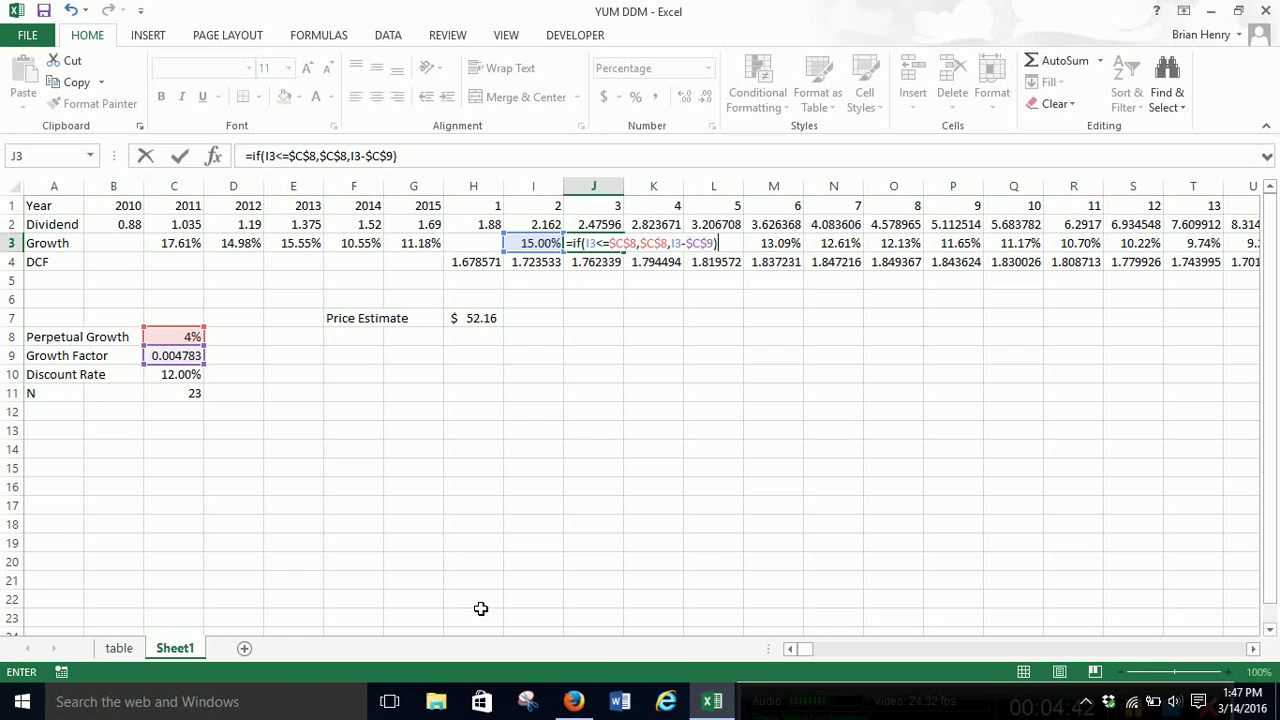
pyautogui.press('Return')
pyautogui.press('Up')
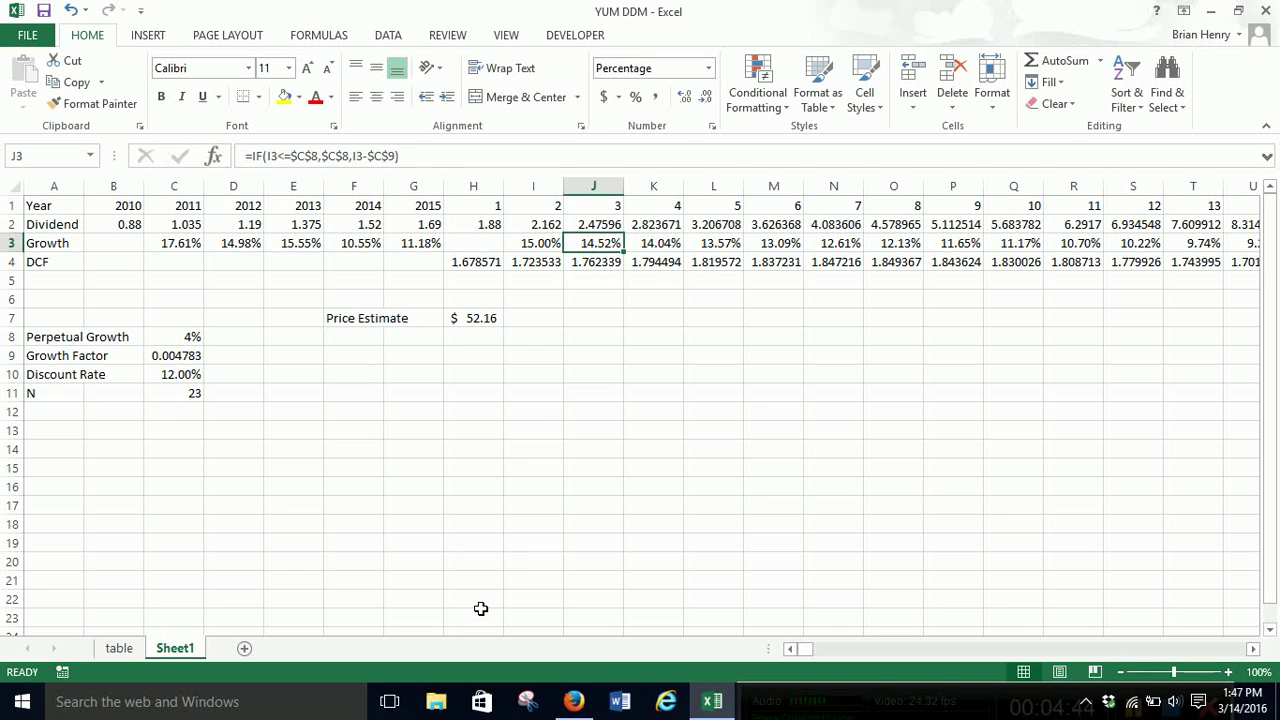
# - Extend the growth formula from AF3 to AI3, giving 3.52%, 4.00% and 4.00%
pyautogui.hotkey('ctrl', 'shift', 'Right')
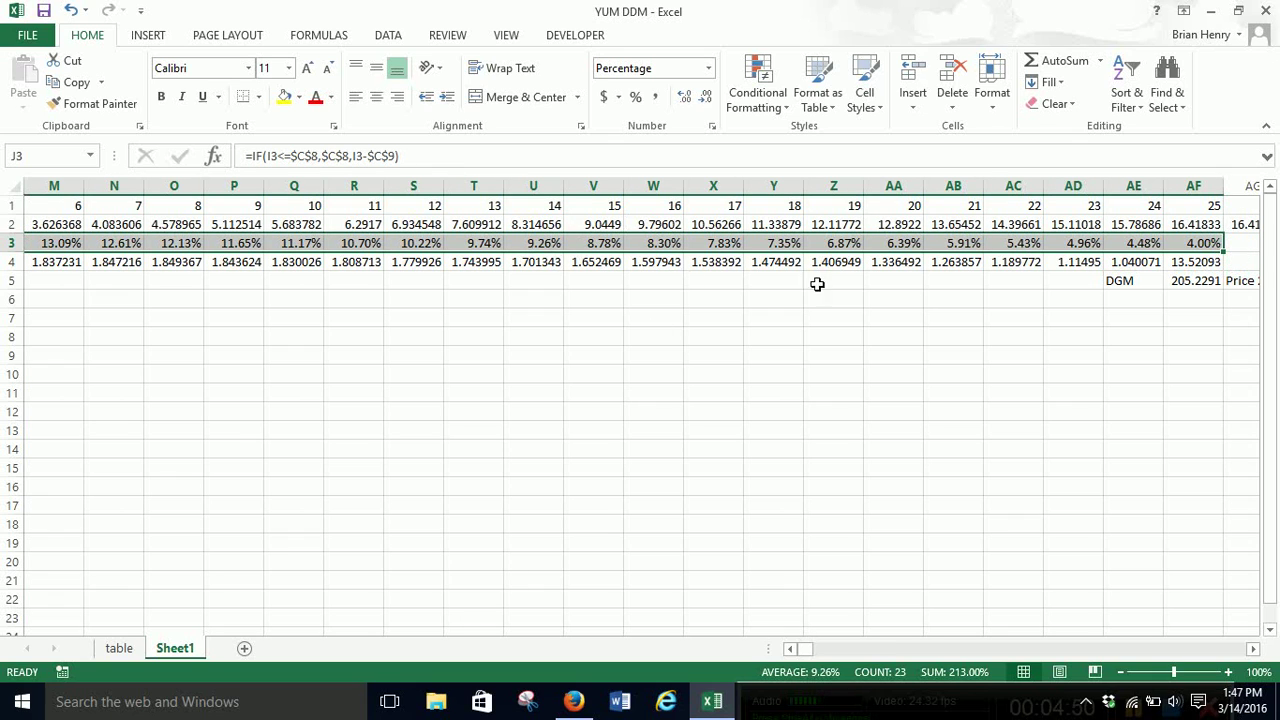
pyautogui.click(1205, 247)
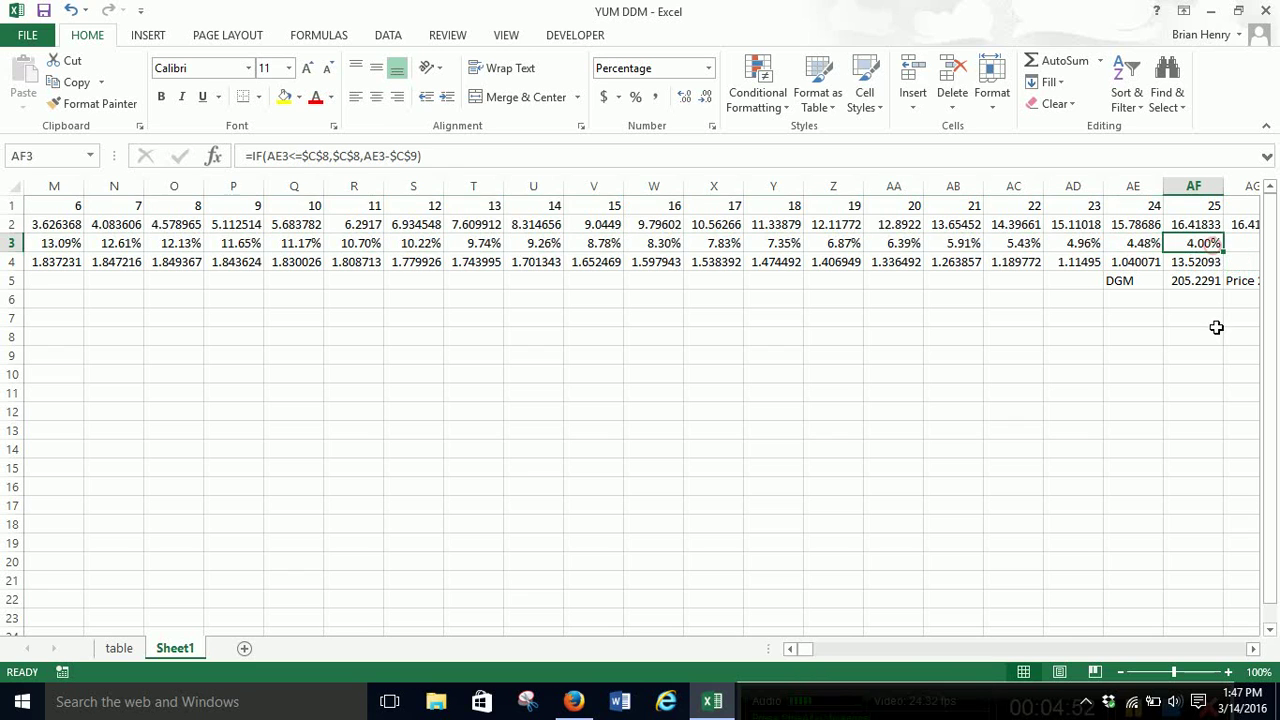
pyautogui.click(1253, 649)
pyautogui.click(1253, 649)
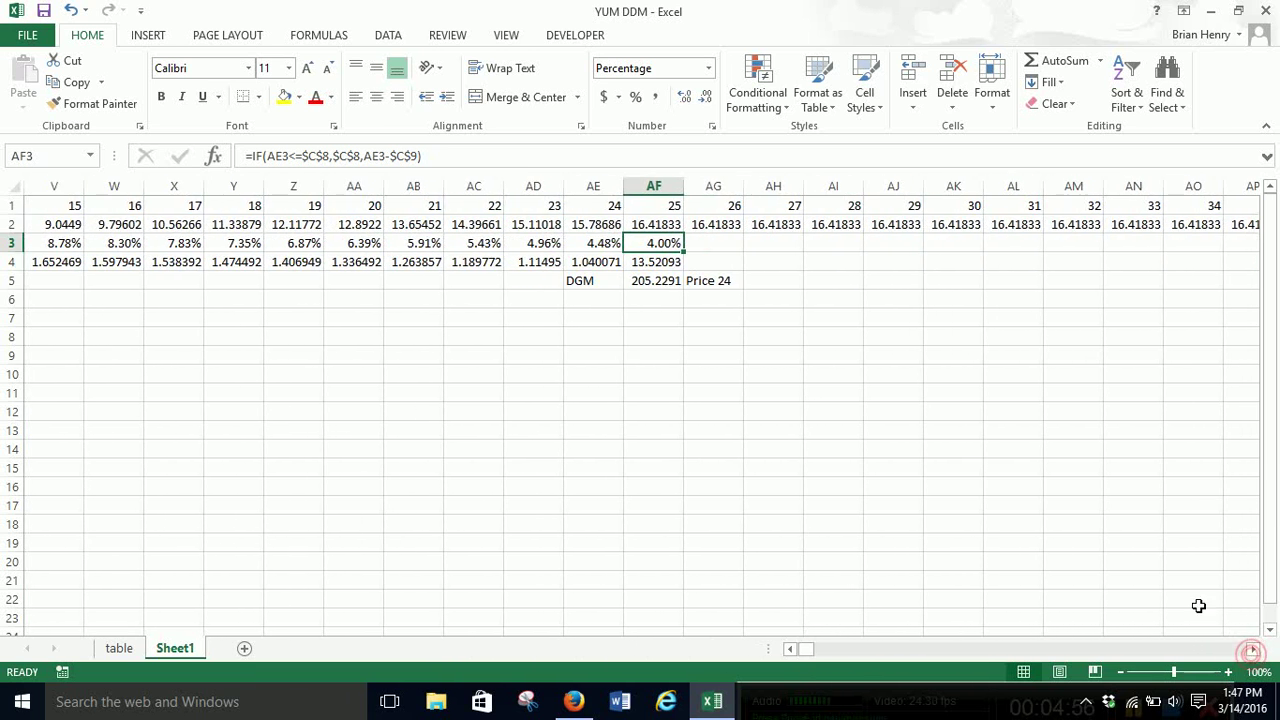
pyautogui.moveTo(684, 253); pyautogui.dragTo(889, 283)
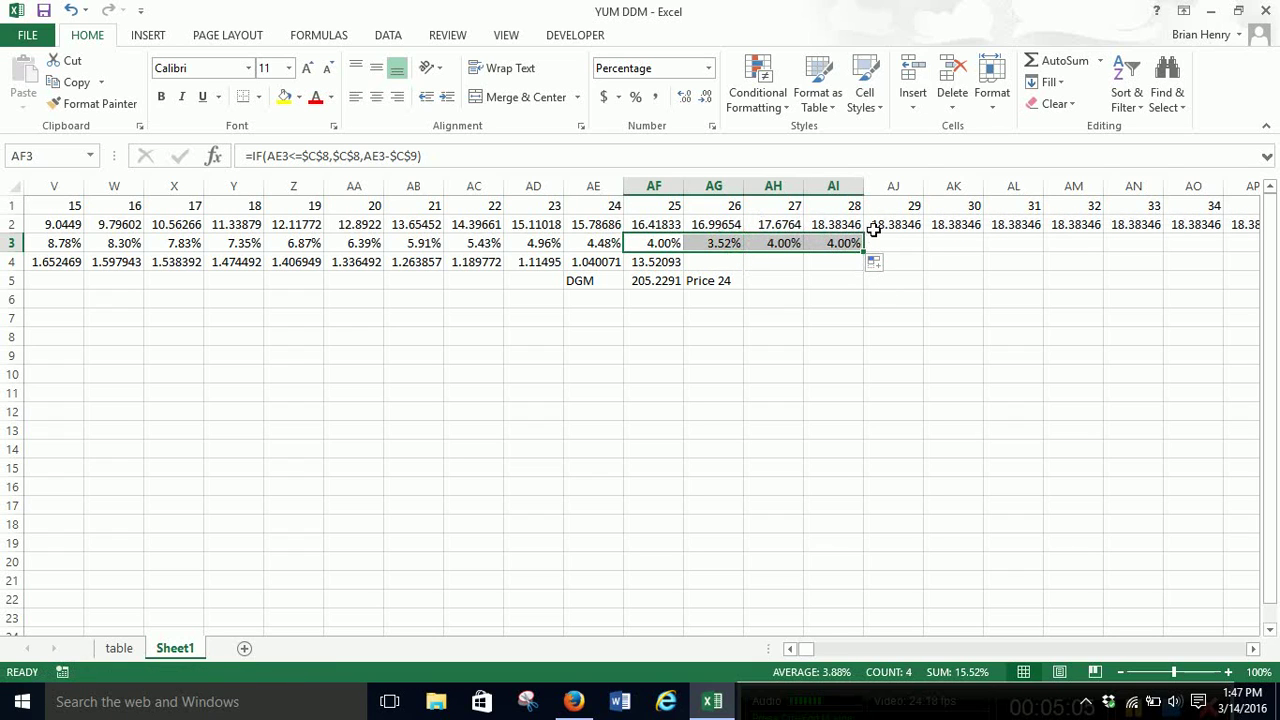
pyautogui.click(678, 246)
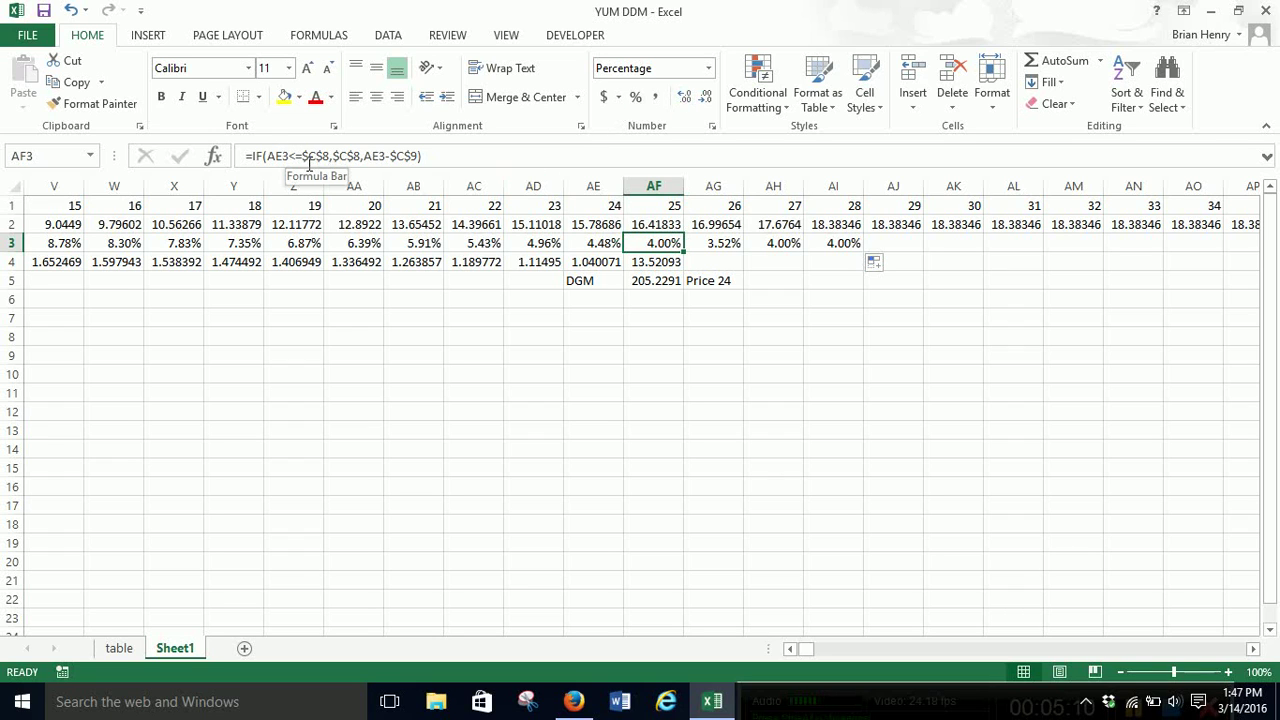
# - Inspect AF3's growth value by adding and removing decimal places, then autofit column AF
pyautogui.doubleClick(655, 242)
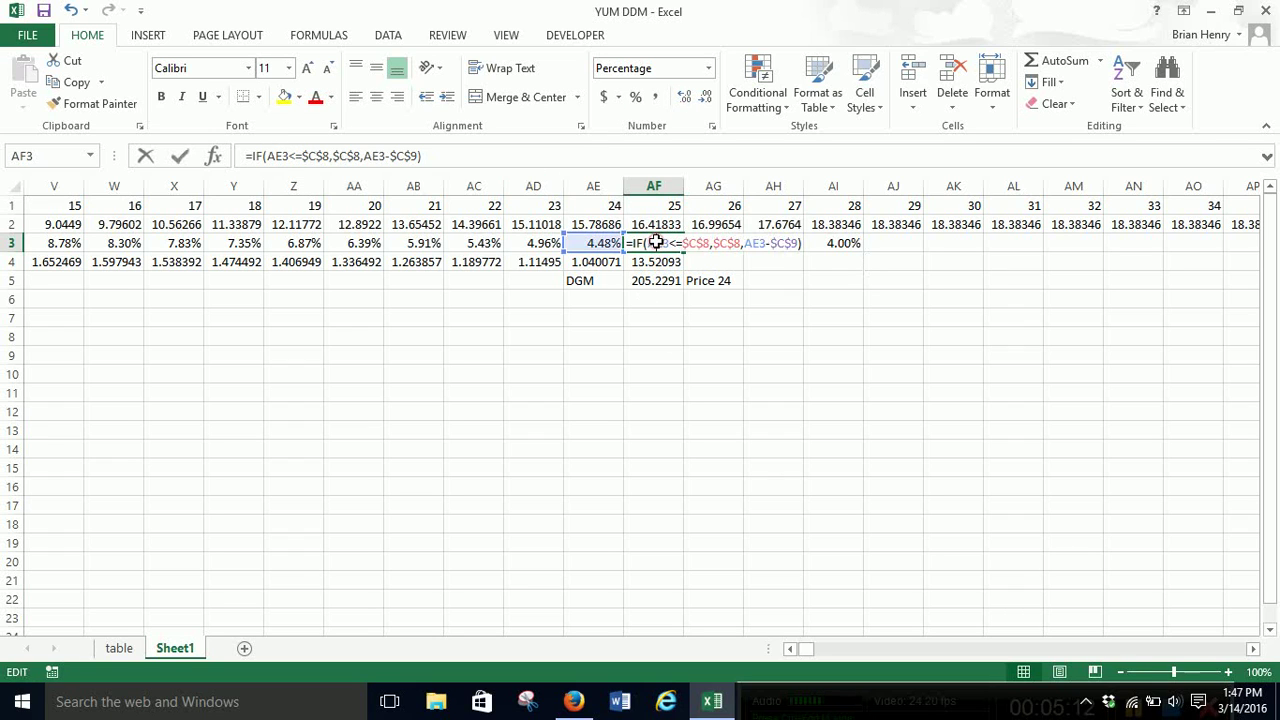
pyautogui.press('Escape')
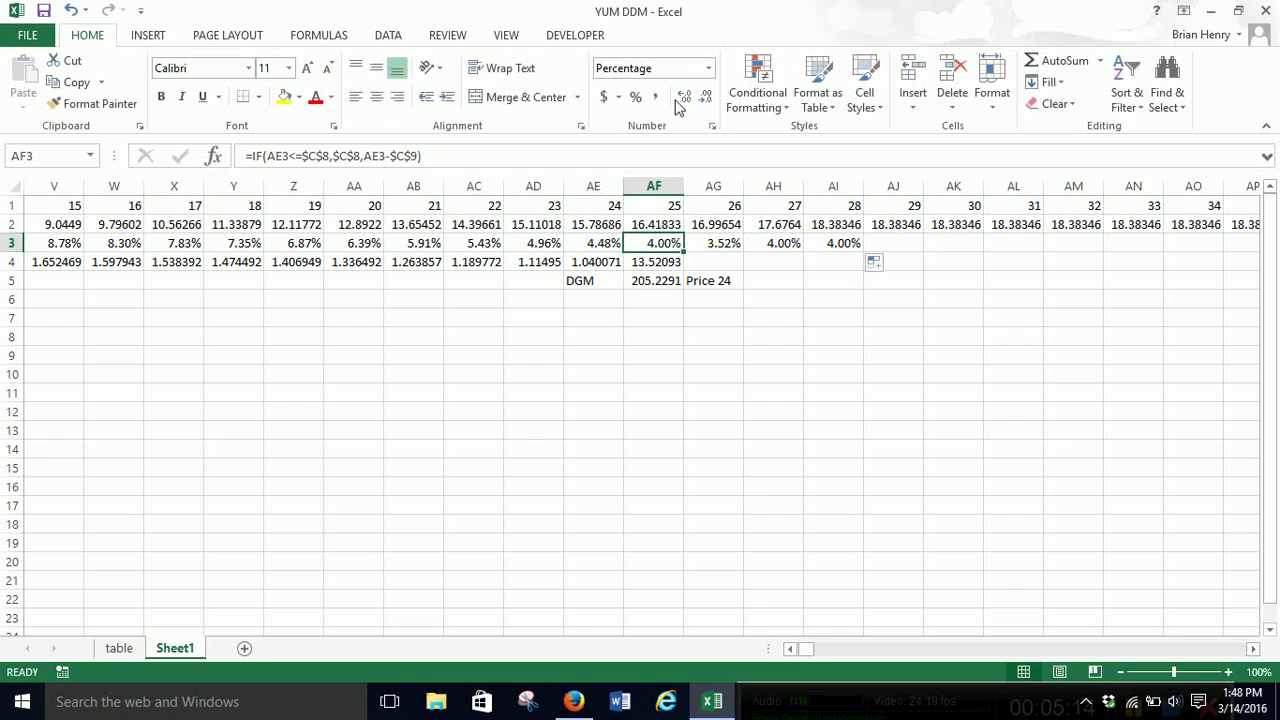
pyautogui.click(683, 96)
pyautogui.click(683, 96)
pyautogui.click(683, 96)
pyautogui.click(683, 96)
pyautogui.click(683, 96)
pyautogui.click(683, 96)
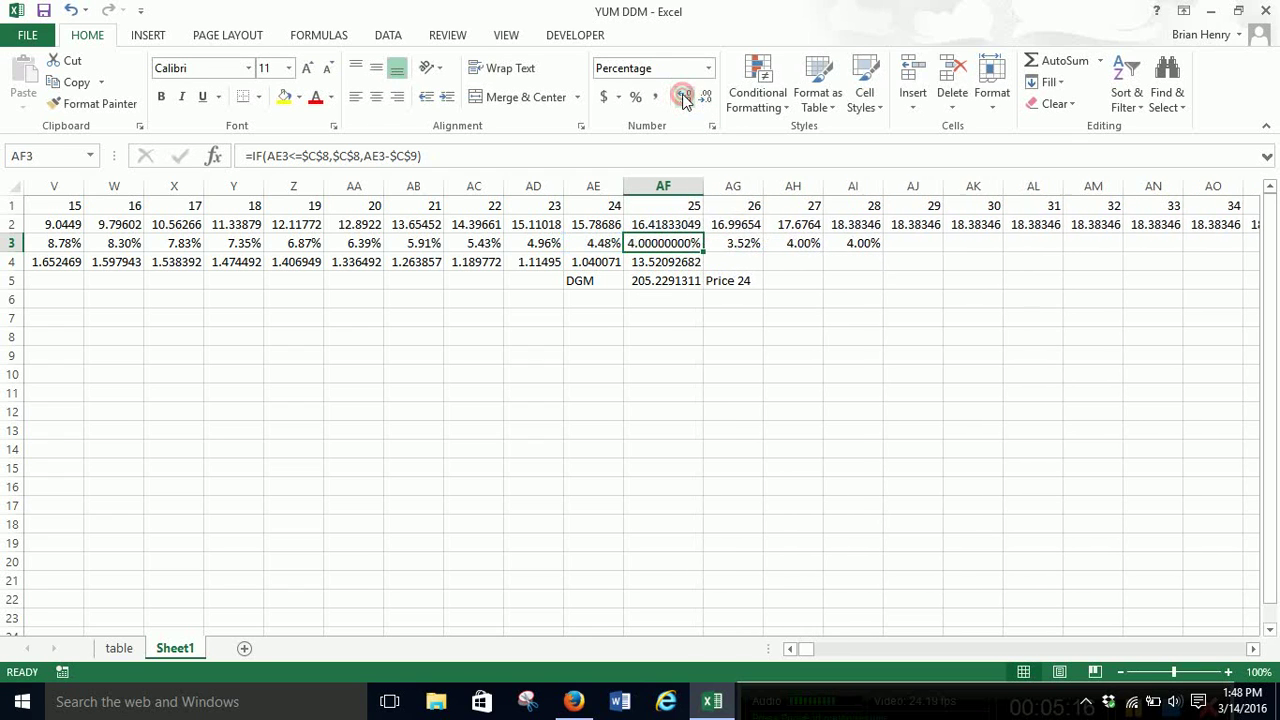
pyautogui.click(684, 97)
pyautogui.click(684, 97)
pyautogui.click(684, 97)
pyautogui.click(684, 97)
pyautogui.click(684, 97)
pyautogui.click(684, 97)
pyautogui.click(684, 97)
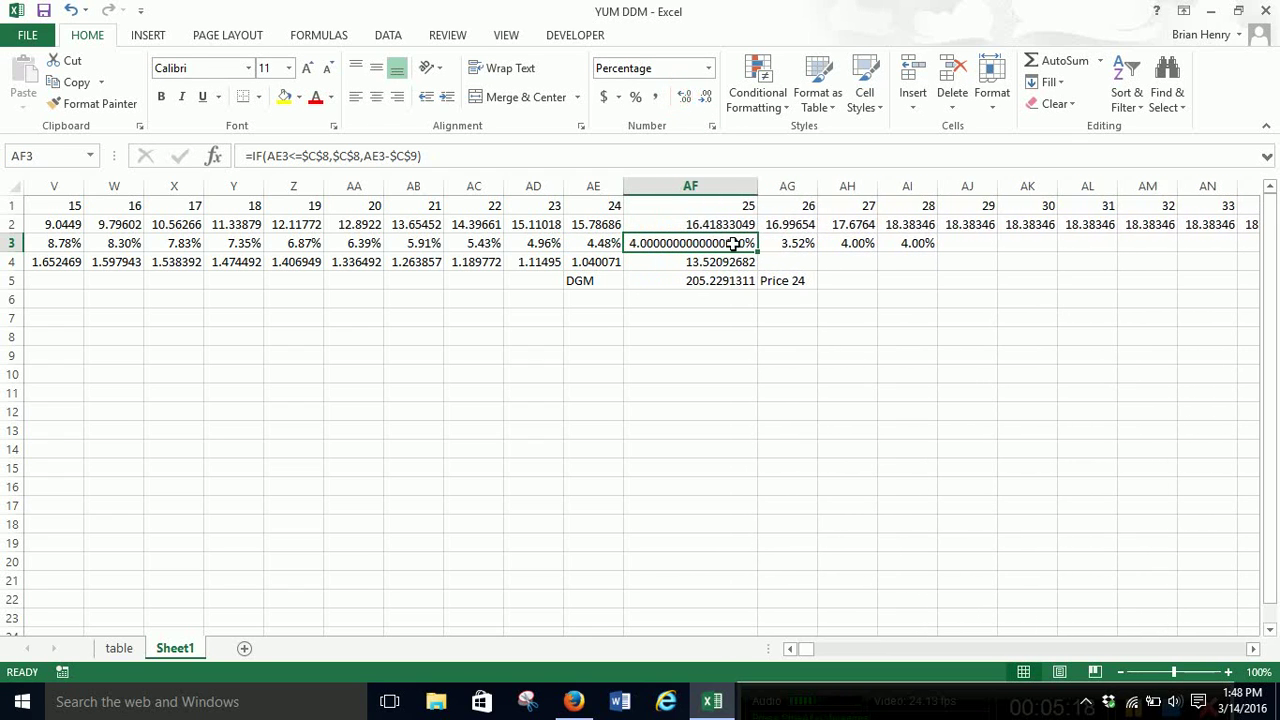
pyautogui.click(706, 96)
pyautogui.click(706, 96)
pyautogui.click(706, 96)
pyautogui.click(706, 96)
pyautogui.click(707, 97)
pyautogui.click(707, 97)
pyautogui.click(707, 97)
pyautogui.click(707, 97)
pyautogui.click(707, 97)
pyautogui.click(707, 97)
pyautogui.click(707, 97)
pyautogui.click(707, 97)
pyautogui.click(707, 97)
pyautogui.click(707, 97)
pyautogui.click(707, 97)
pyautogui.click(684, 97)
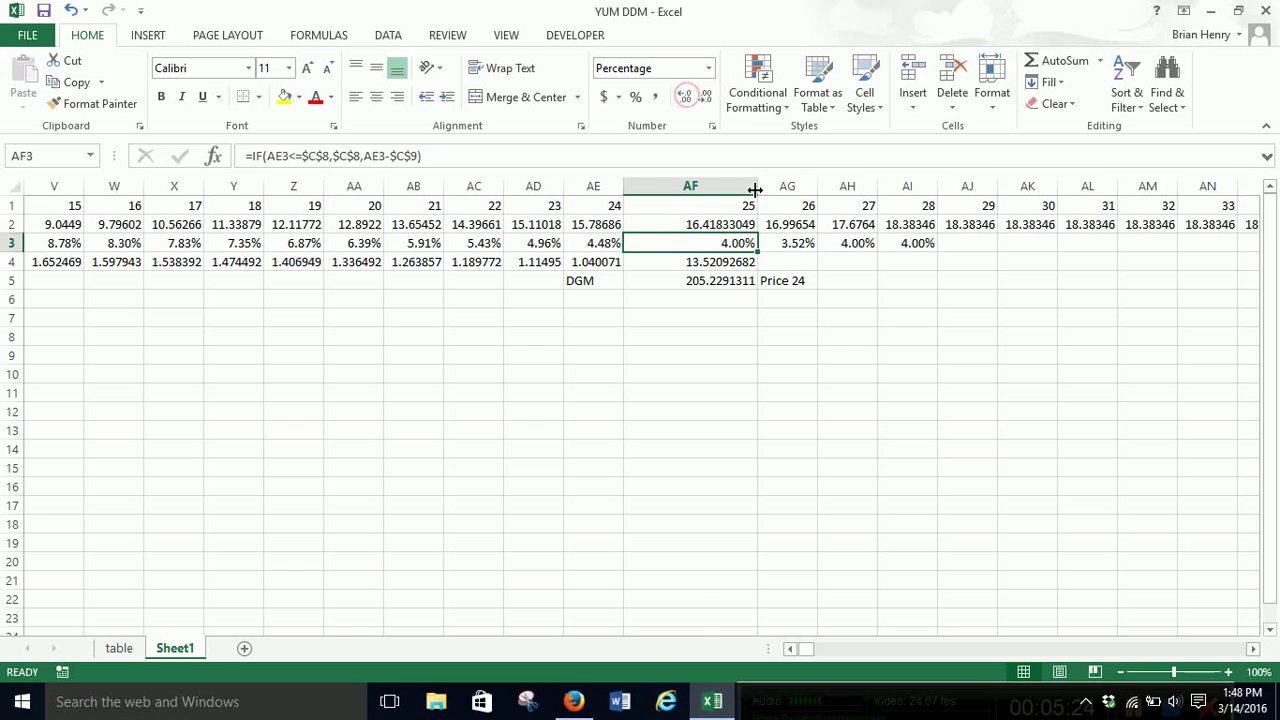
pyautogui.doubleClick(757, 186)
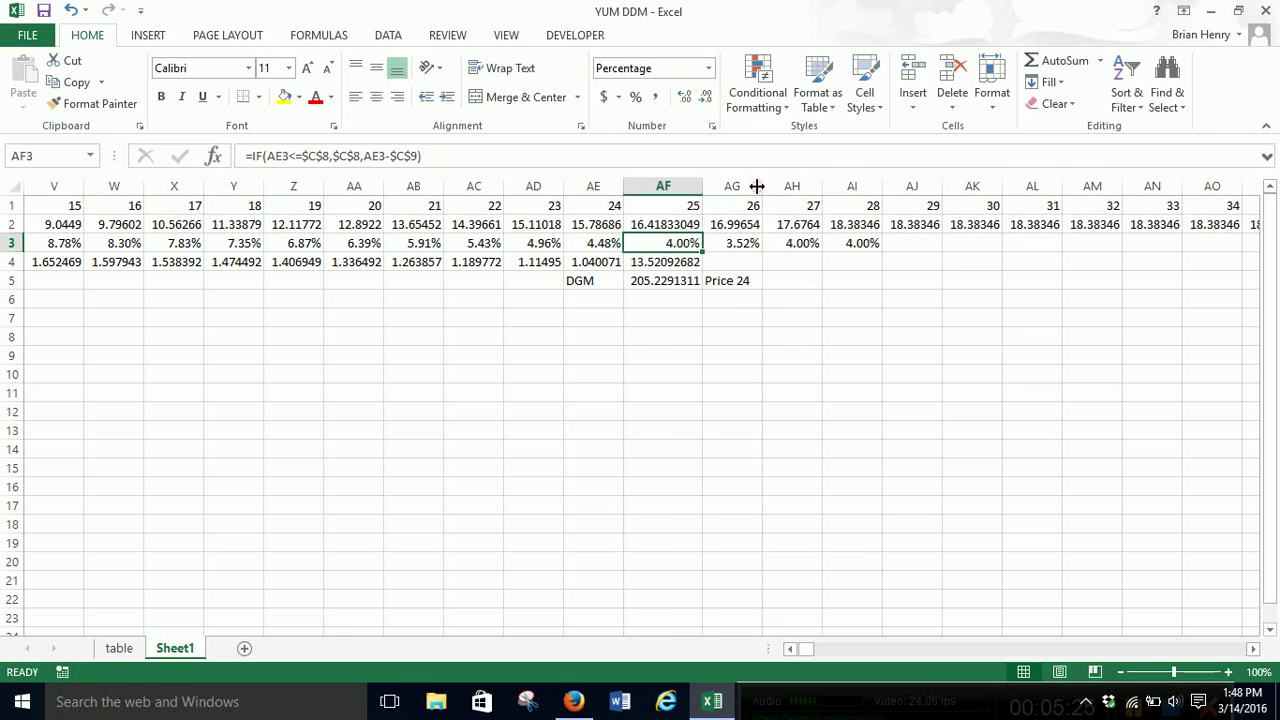
pyautogui.click(789, 649)
# - Change J3's formula to =IF(I3<=$C$8+0.0001,$C$8,I3-$C$9), which still shows 14.52%
pyautogui.click(602, 226)
pyautogui.click(602, 243)
pyautogui.click(320, 157)
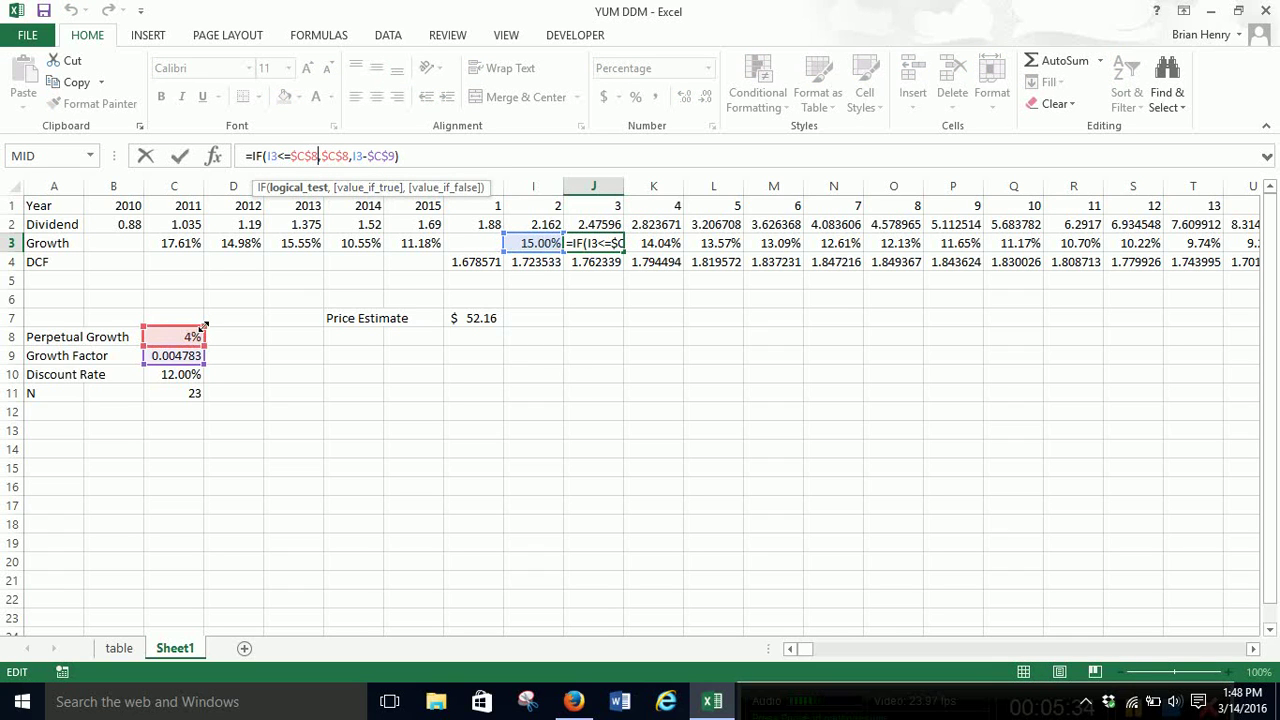
pyautogui.write('+.000')
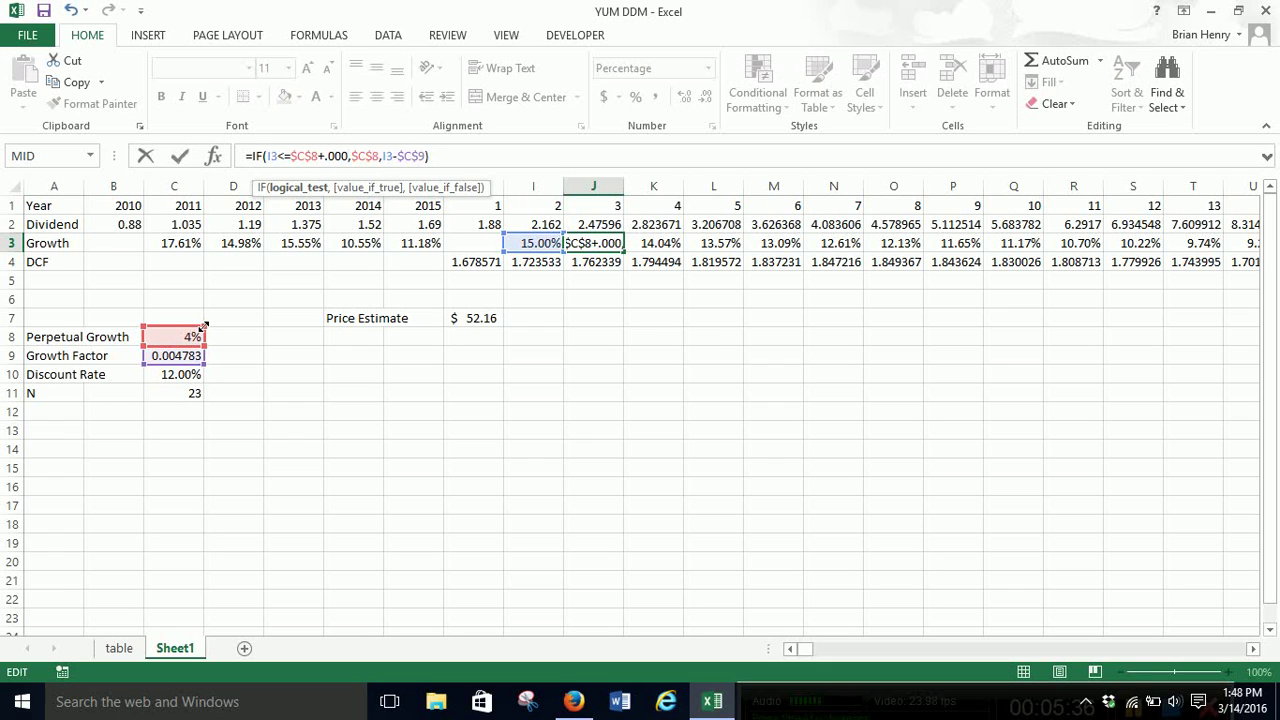
pyautogui.write('1')
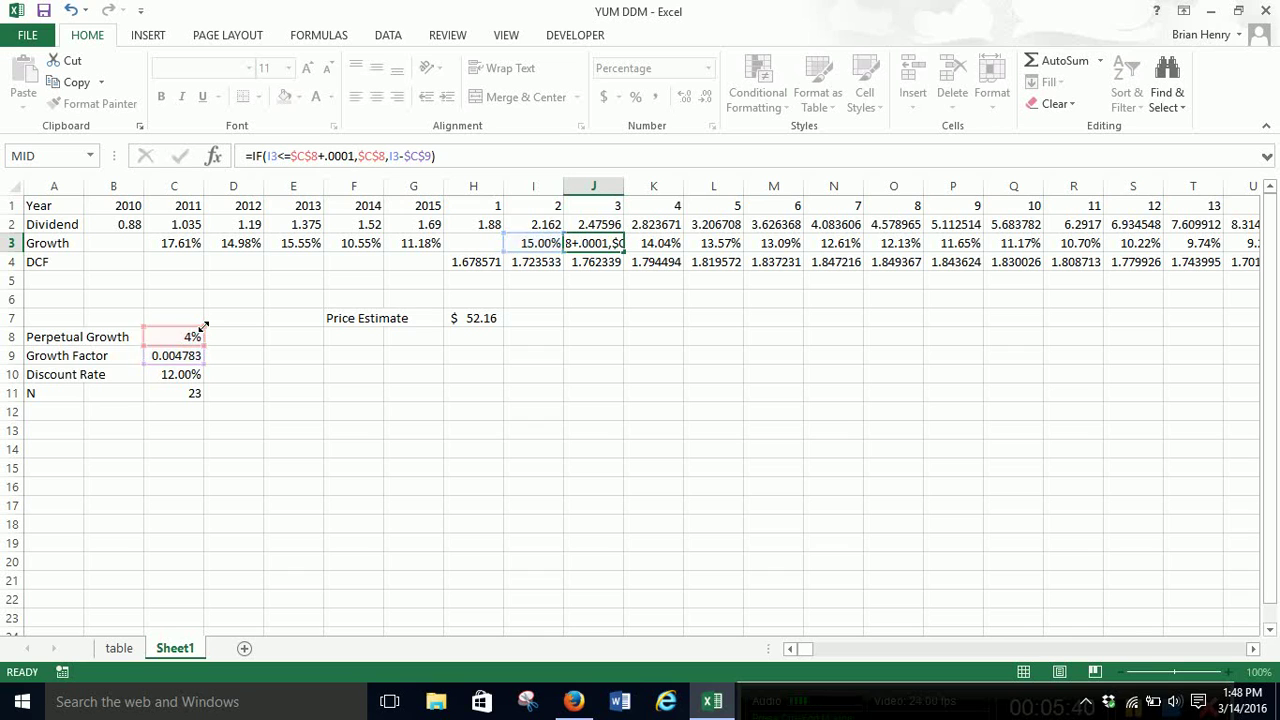
pyautogui.press('Return')
pyautogui.press('Up')
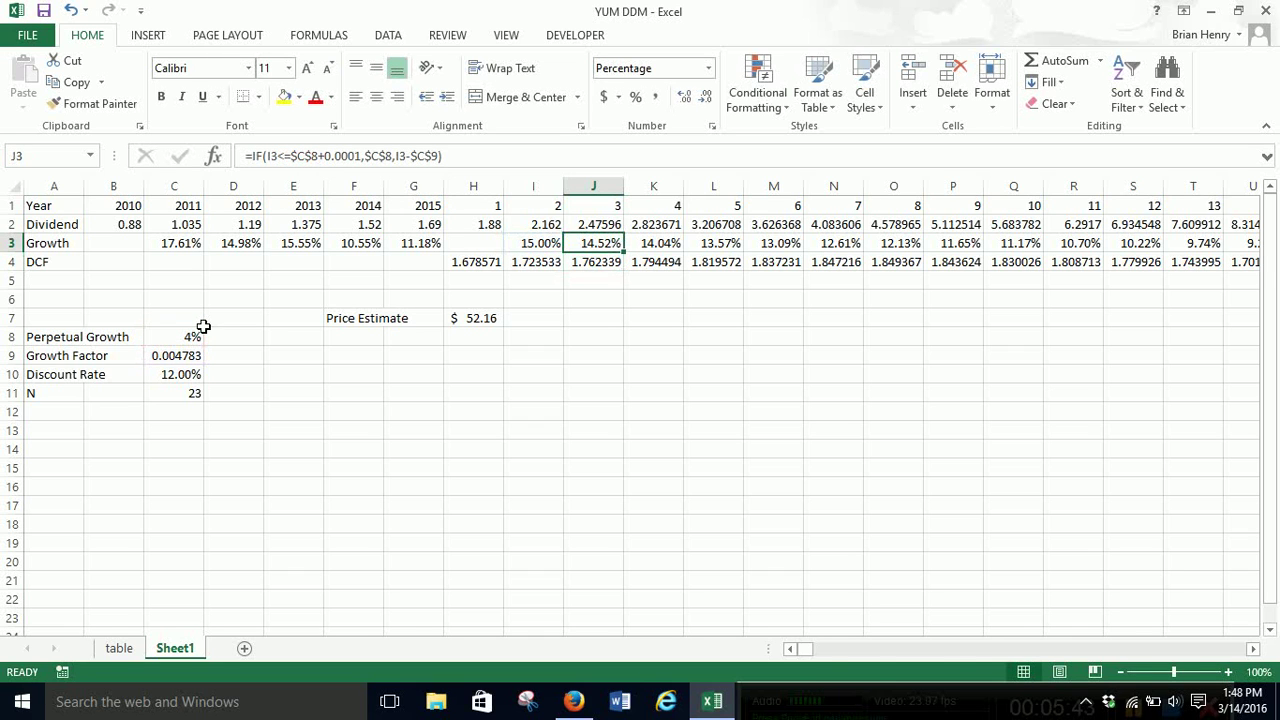
# - Fill the J3 growth formula across J3:AI3 and check the resulting growth values
pyautogui.hotkey('ctrl', 'shift', 'Right')
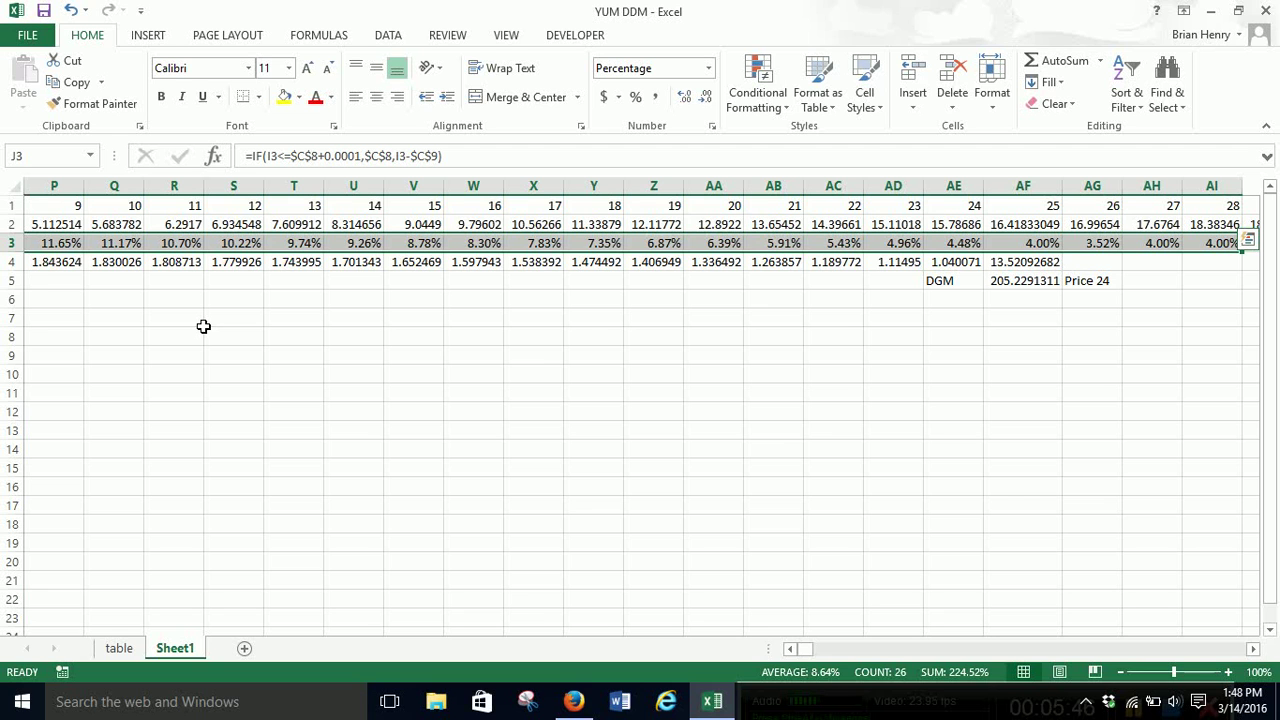
pyautogui.hotkey('ctrl', 'r')
pyautogui.press('Right')
pyautogui.press('Right')
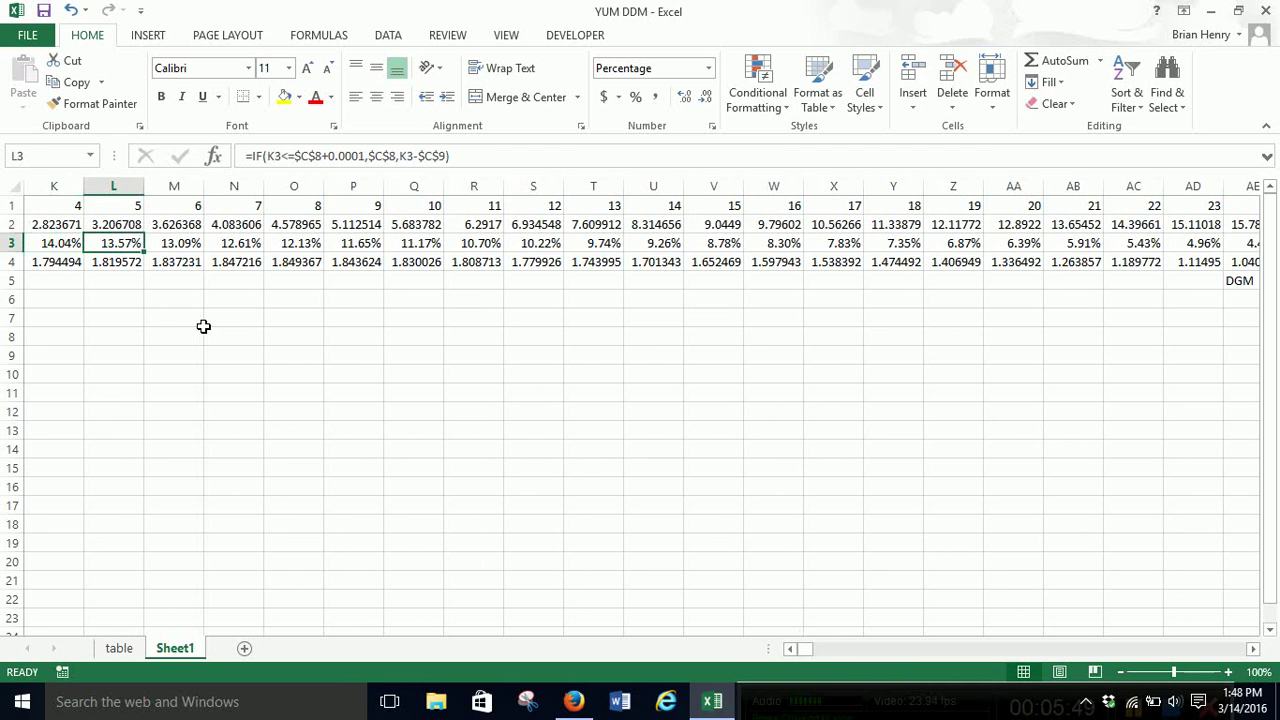
pyautogui.hotkey('ctrl', 'Right')
pyautogui.press('Right')
pyautogui.press('Right')
pyautogui.hotkey('ctrl', 'Left')
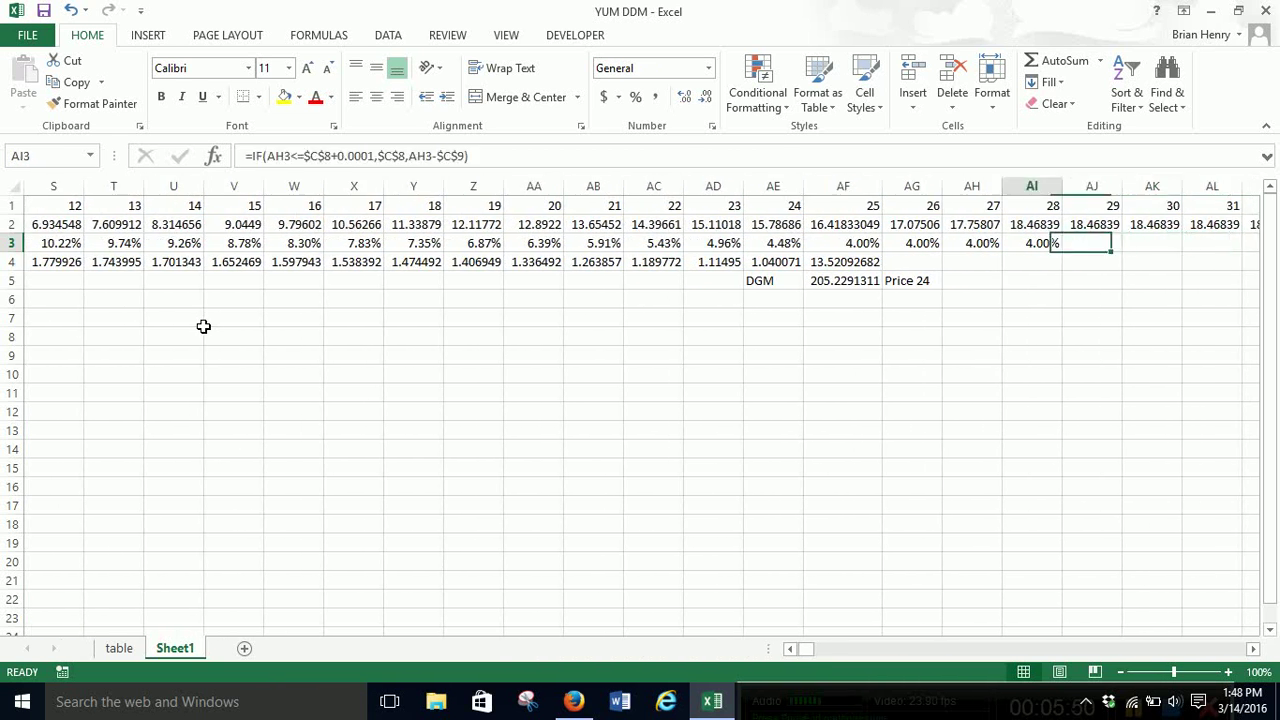
pyautogui.press('Left')
pyautogui.press('Left')
pyautogui.press('Left')
pyautogui.press('Right')
pyautogui.hotkey('ctrl', 'Right')
pyautogui.press('Right')
pyautogui.press('Left')
# - Fill the growth formula from AI3 out to column XFD
pyautogui.hotkey('ctrl', 'shift', 'Right')
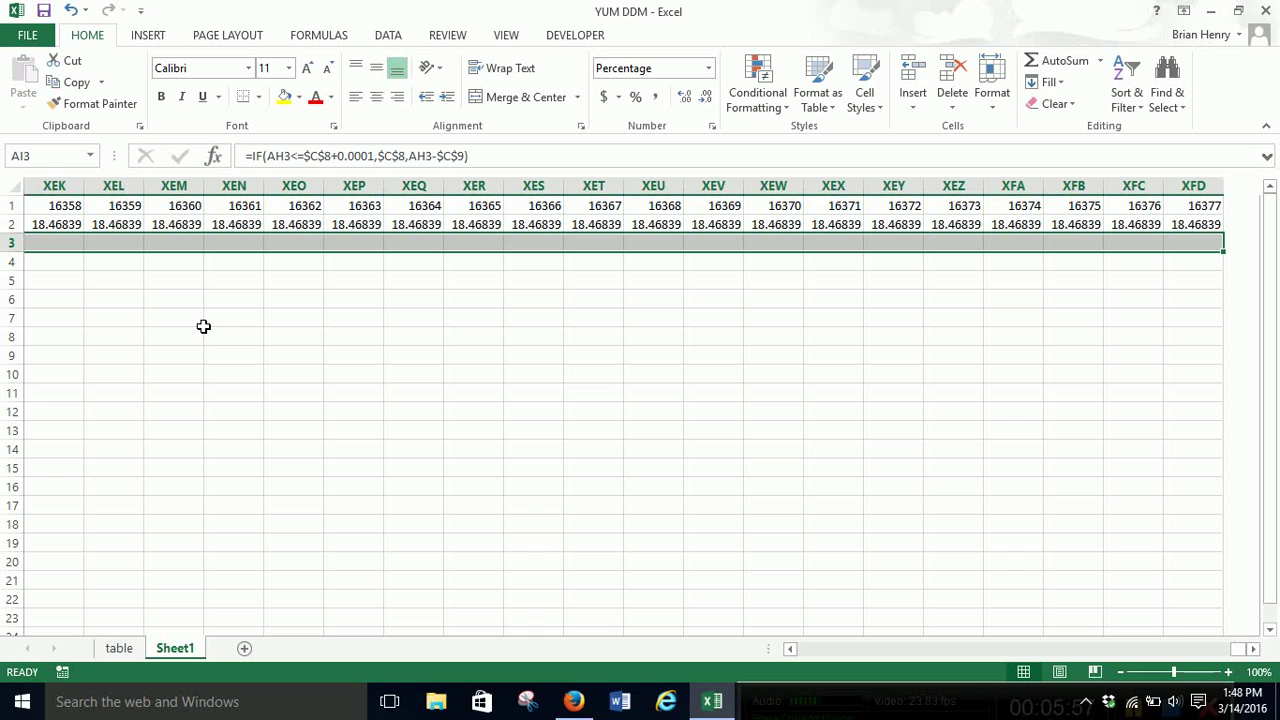
pyautogui.hotkey('ctrl', 'r')
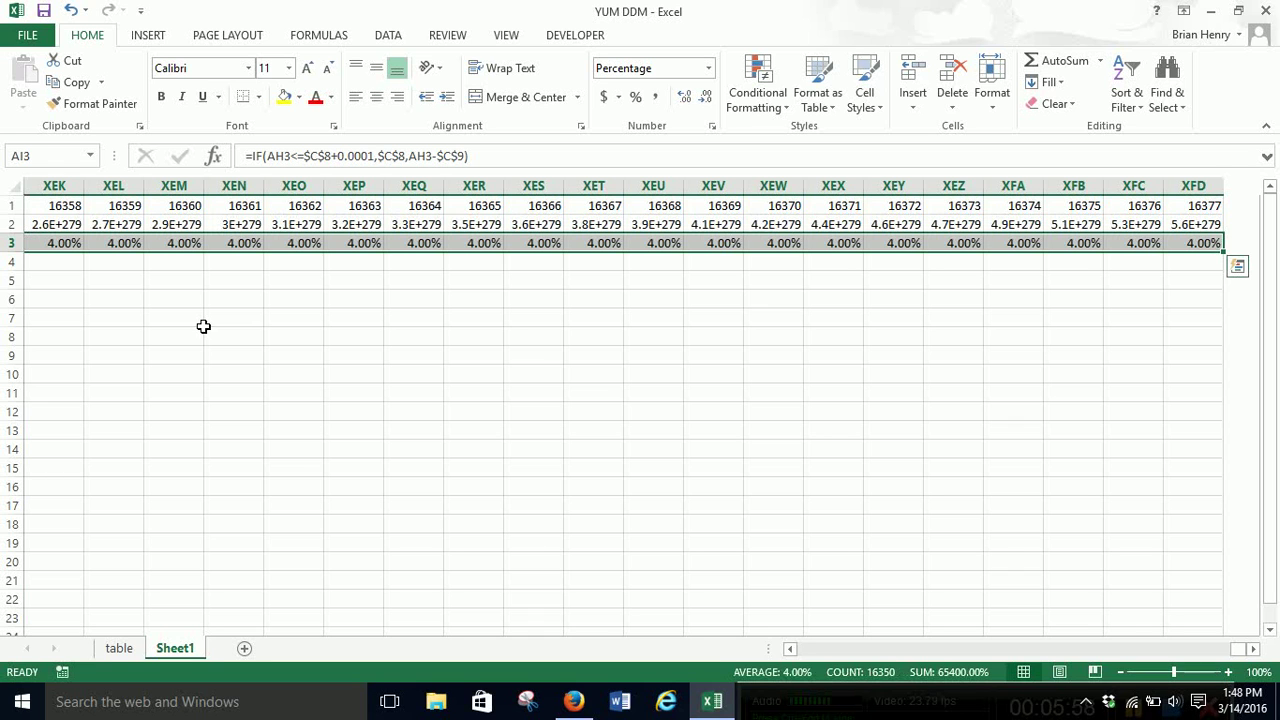
pyautogui.press('Right')
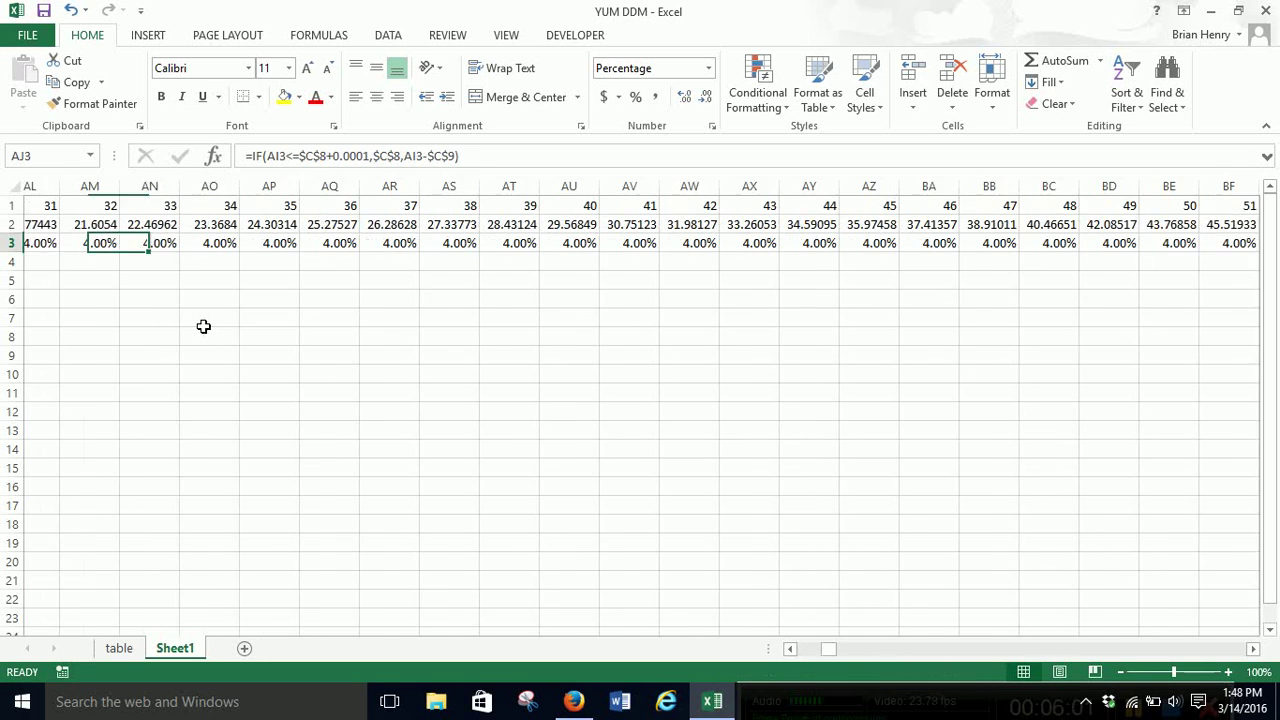
pyautogui.press('Left')
pyautogui.press('Left')
pyautogui.press('Left')
pyautogui.press('Left')
pyautogui.press('Left')
pyautogui.press('Left')
pyautogui.press('Left')
pyautogui.press('Left')
pyautogui.press('Left')
pyautogui.press('Left')
pyautogui.press('Left')
pyautogui.press('Left')
pyautogui.press('Left')
pyautogui.press('Left')
pyautogui.press('Left')
pyautogui.press('Left')
pyautogui.press('Left')
pyautogui.press('Left')
pyautogui.press('Left')
pyautogui.press('Left')
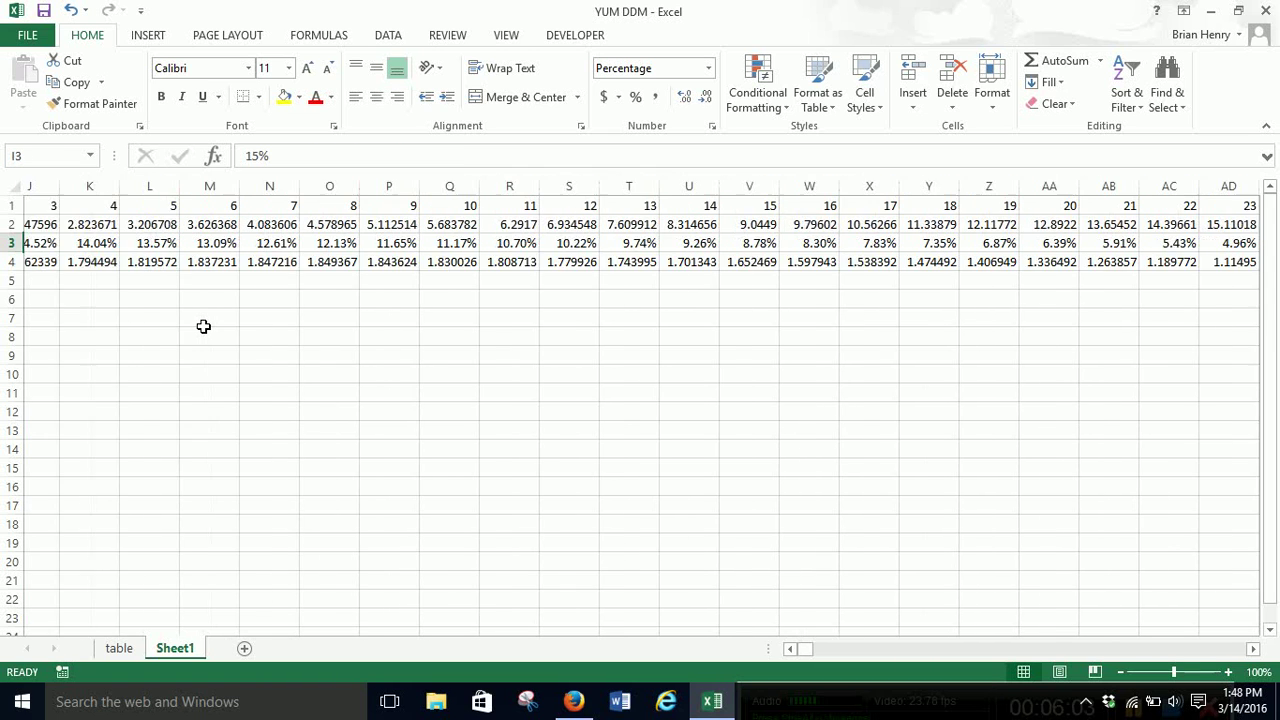
# - Review the DCF row, with I4 =I2/(1+$C$10)^I1 giving 1.723533
pyautogui.press('Down')
pyautogui.press('Right')
pyautogui.press('Right')
pyautogui.press('Right')
pyautogui.press('Right')
pyautogui.press('Right')
pyautogui.press('Right')
pyautogui.press('Right')
pyautogui.press('Right')
pyautogui.press('Right')
pyautogui.press('Right')
pyautogui.press('Right')
pyautogui.press('Right')
pyautogui.press('Right')
pyautogui.press('Right')
pyautogui.press('Right')
pyautogui.press('Right')
pyautogui.press('Right')
pyautogui.press('Right')
pyautogui.press('Right')
pyautogui.press('Right')
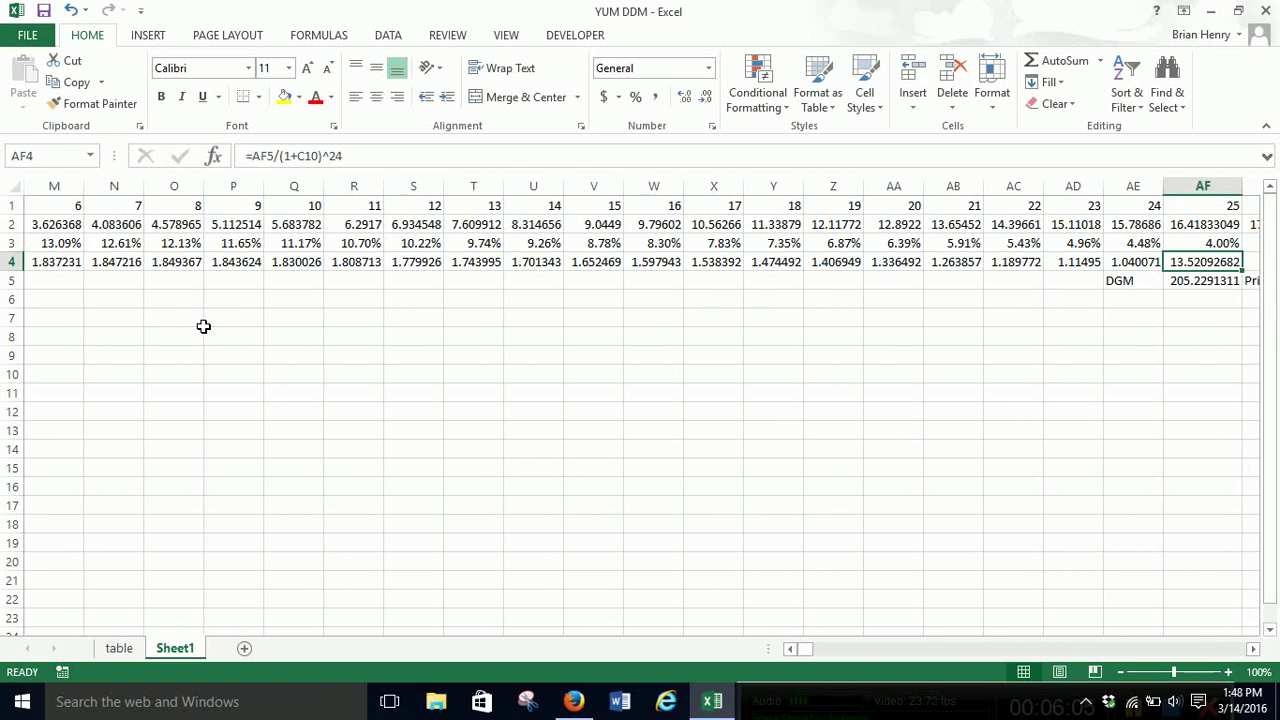
pyautogui.press('Left')
pyautogui.hotkey('ctrl', 'Left')
pyautogui.press('Left')
pyautogui.press('Left')
pyautogui.press('Left')
pyautogui.press('Left')
pyautogui.press('Left')
pyautogui.press('Left')
pyautogui.press('Left')
pyautogui.press('Right')
pyautogui.press('Right')
pyautogui.press('Right')
pyautogui.press('Right')
pyautogui.press('Right')
pyautogui.press('Right')
pyautogui.press('Right')
pyautogui.press('Right')
pyautogui.press('Right')
pyautogui.press('Right')
pyautogui.press('Left')
pyautogui.press('Left')
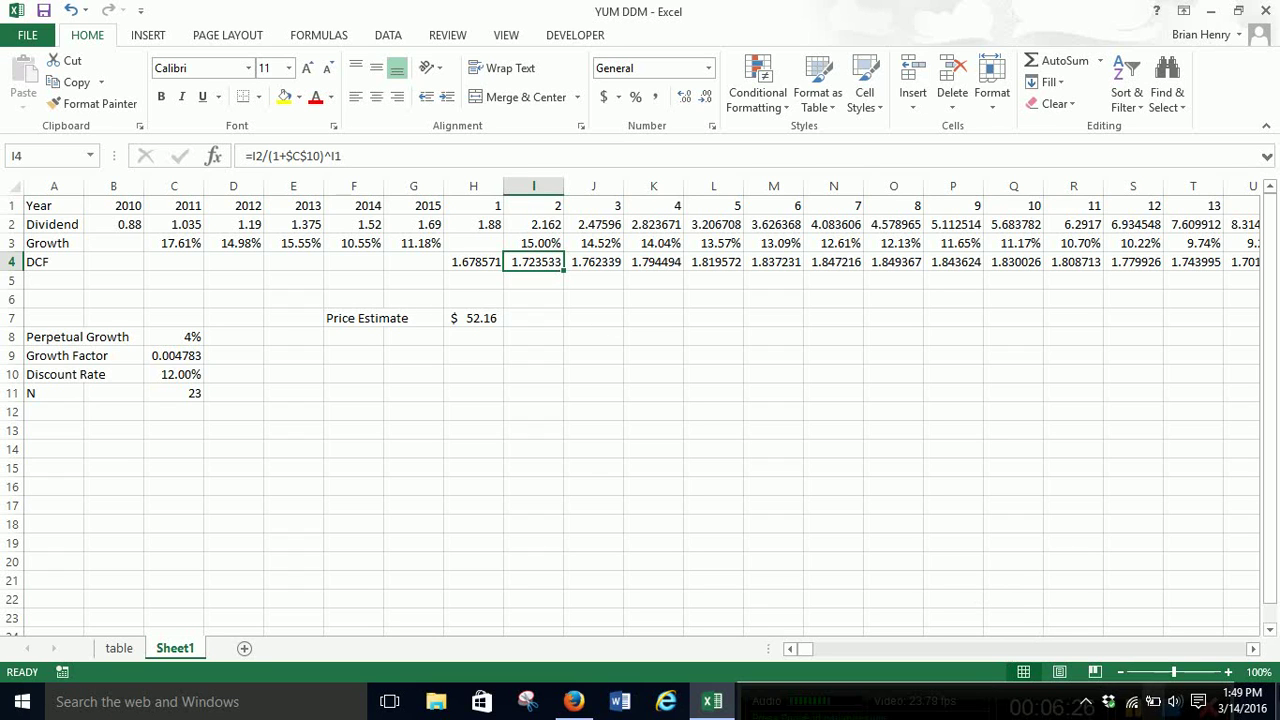
# - Inspect the last DCF value AF4, the DGM cells in row 5 and AE4's discount formula
pyautogui.click(1253, 649)
pyautogui.click(1253, 649)
pyautogui.click(1253, 649)
pyautogui.click(1253, 649)
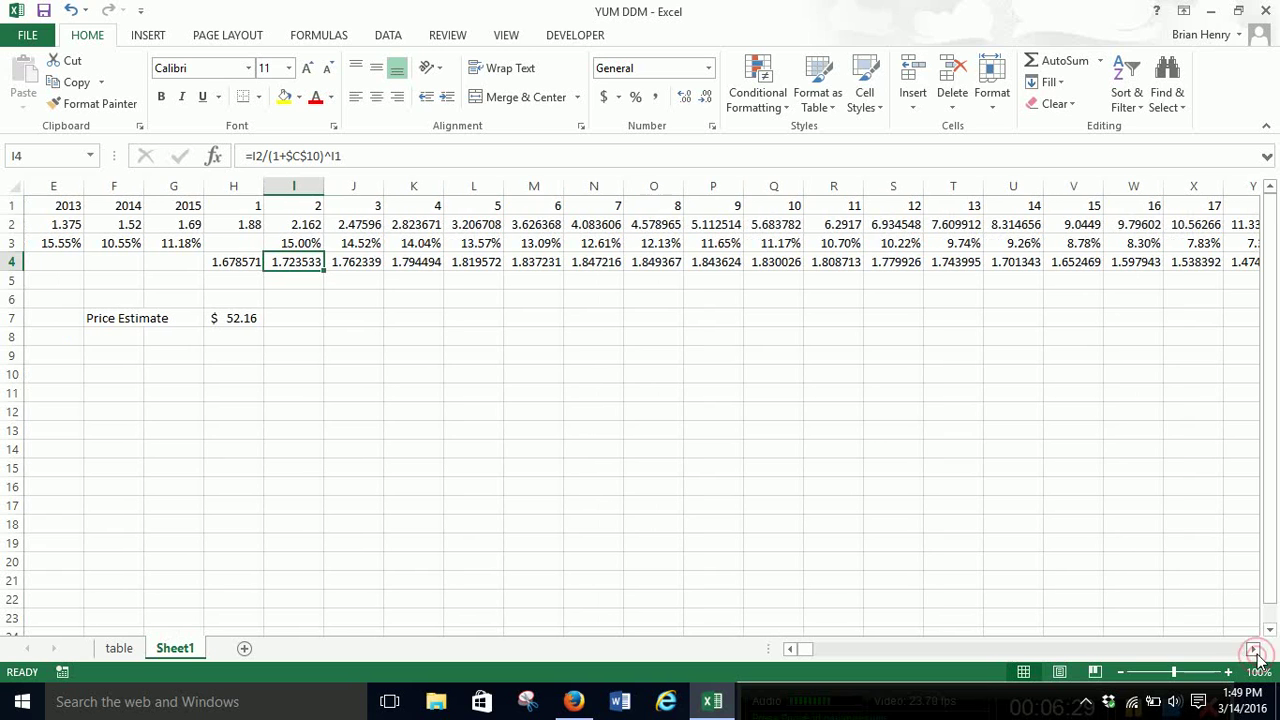
pyautogui.hotkey('ctrl', 'Right')
pyautogui.press('Right')
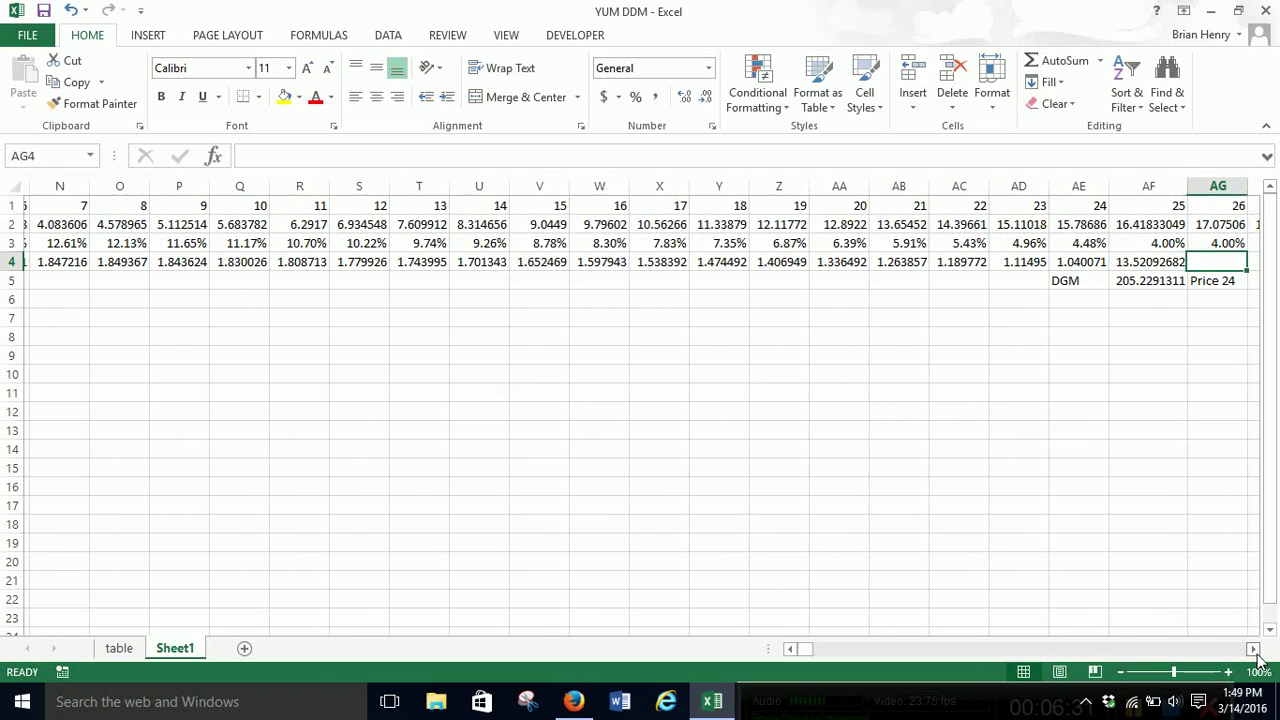
pyautogui.press('Down')
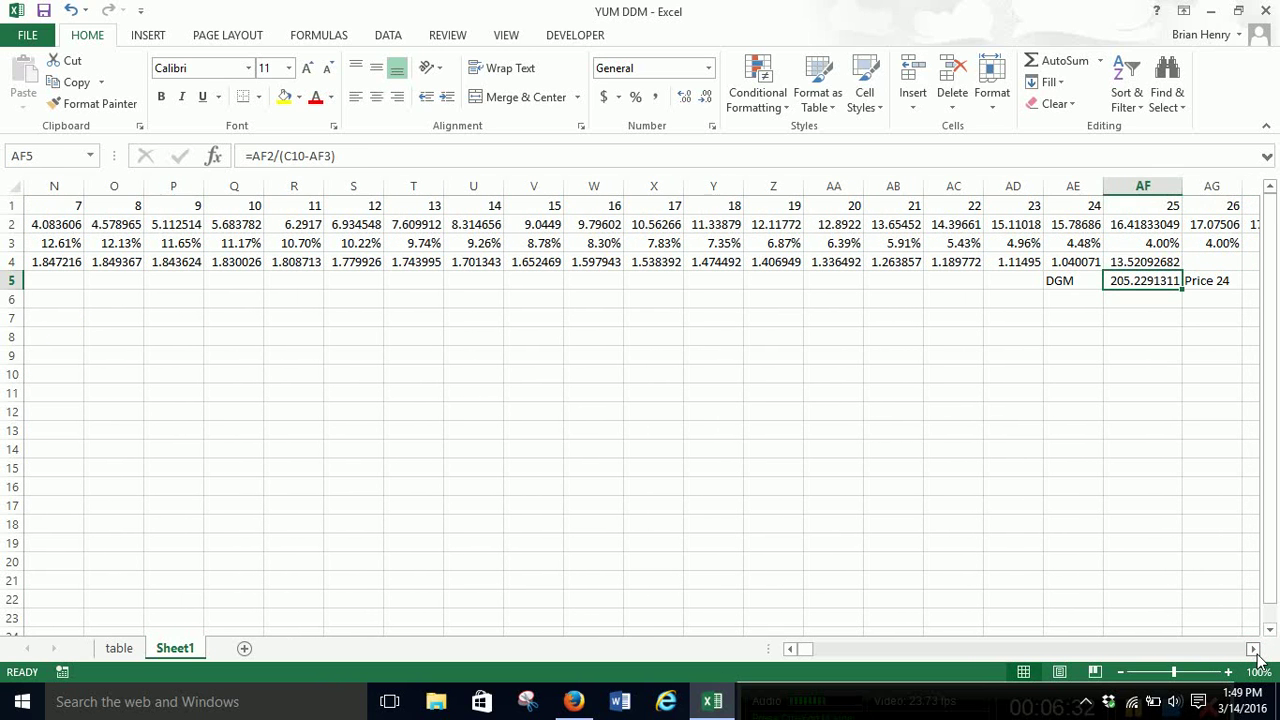
pyautogui.press('Left')
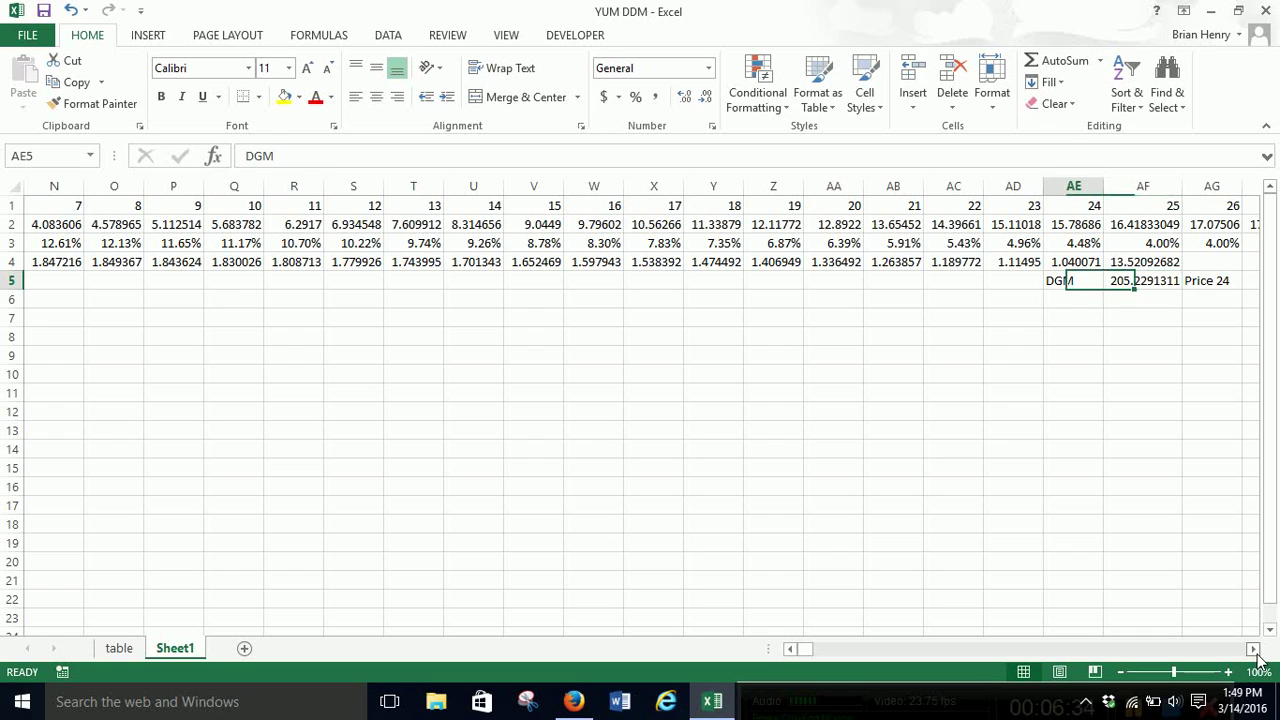
pyautogui.press('Right')
pyautogui.press('Right')
pyautogui.press('Left')
pyautogui.press('Left')
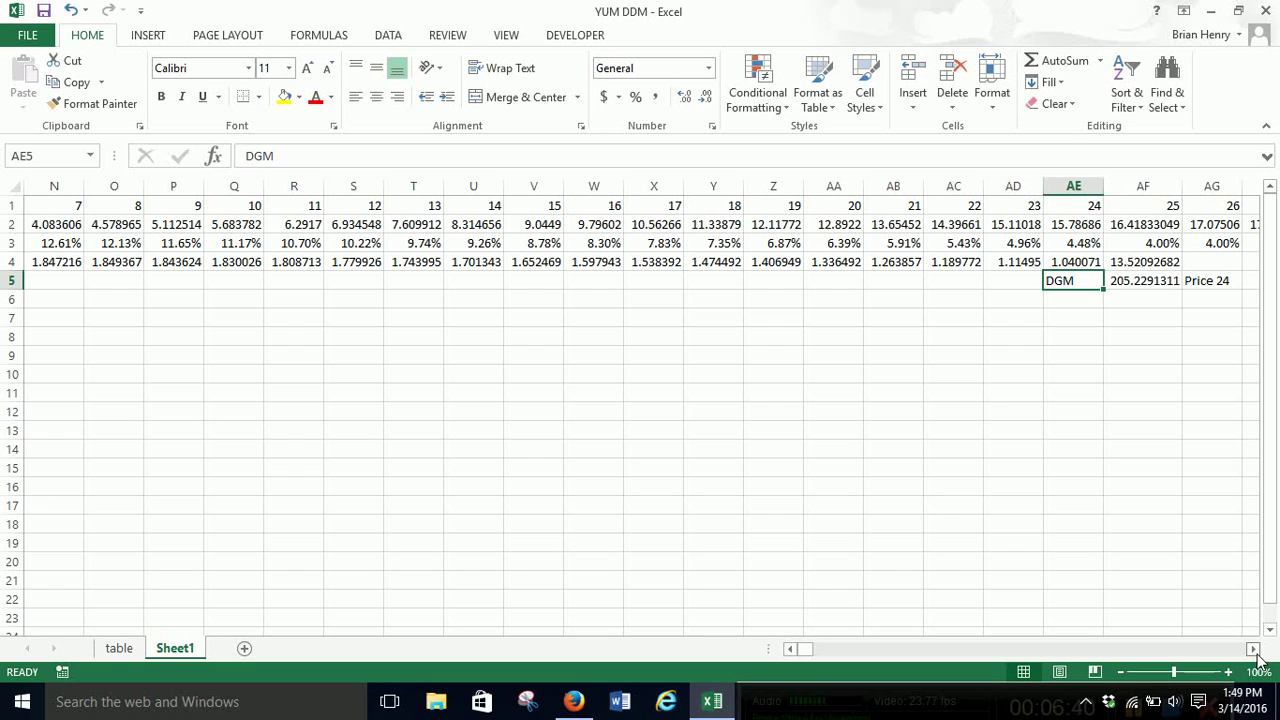
pyautogui.press('Up')
# - Clear the DGM label, 205.2291311 value and Price 24 note from AE5:AG5
pyautogui.press('Down')
pyautogui.hotkey('shift', 'Right')
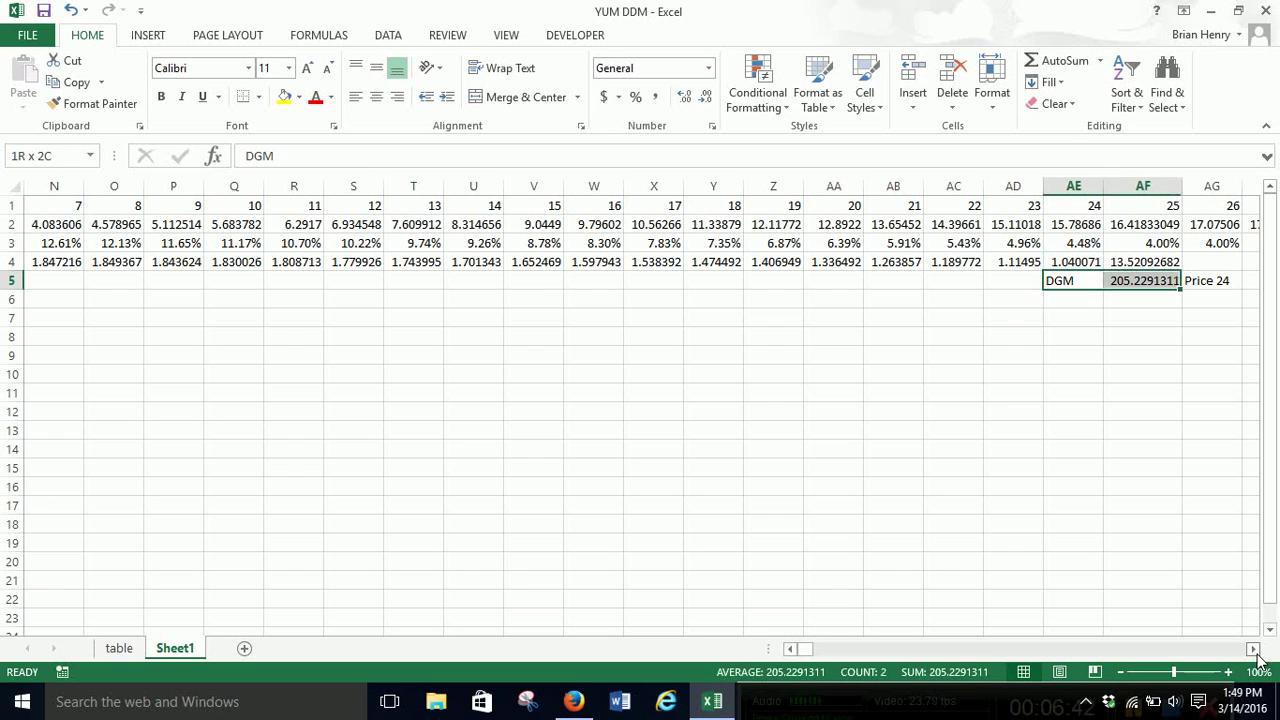
pyautogui.hotkey('shift', 'Right')
pyautogui.press('Delete')
pyautogui.press('Left')
pyautogui.press('Left')
pyautogui.press('Left')
pyautogui.press('Home')
# - Check that the Price Estimate now reads $38.64, then return to H4
pyautogui.press('Down')
pyautogui.press('Right')
pyautogui.press('Right')
pyautogui.press('Right')
pyautogui.press('Right')
pyautogui.press('Right')
pyautogui.press('Down')
pyautogui.press('Right')
pyautogui.press('Right')
pyautogui.press('Right')
pyautogui.press('Left')
pyautogui.press('Up')
pyautogui.press('Up')
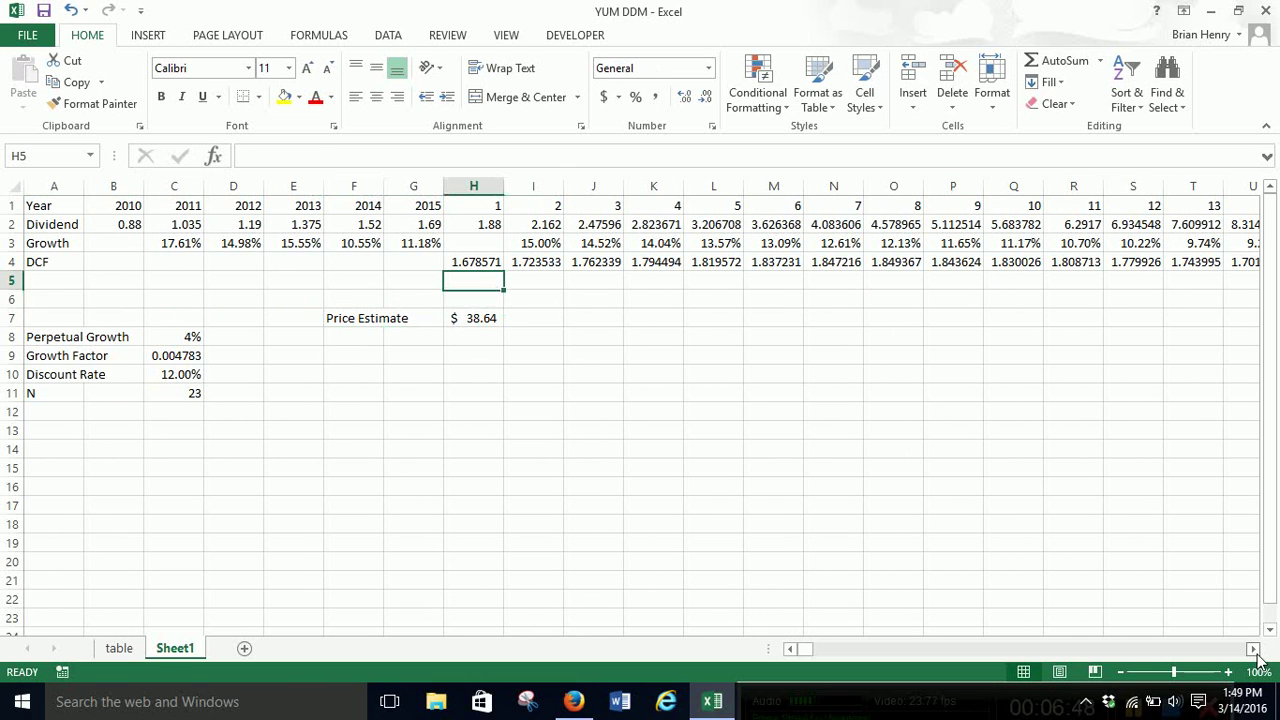
pyautogui.press('Up')
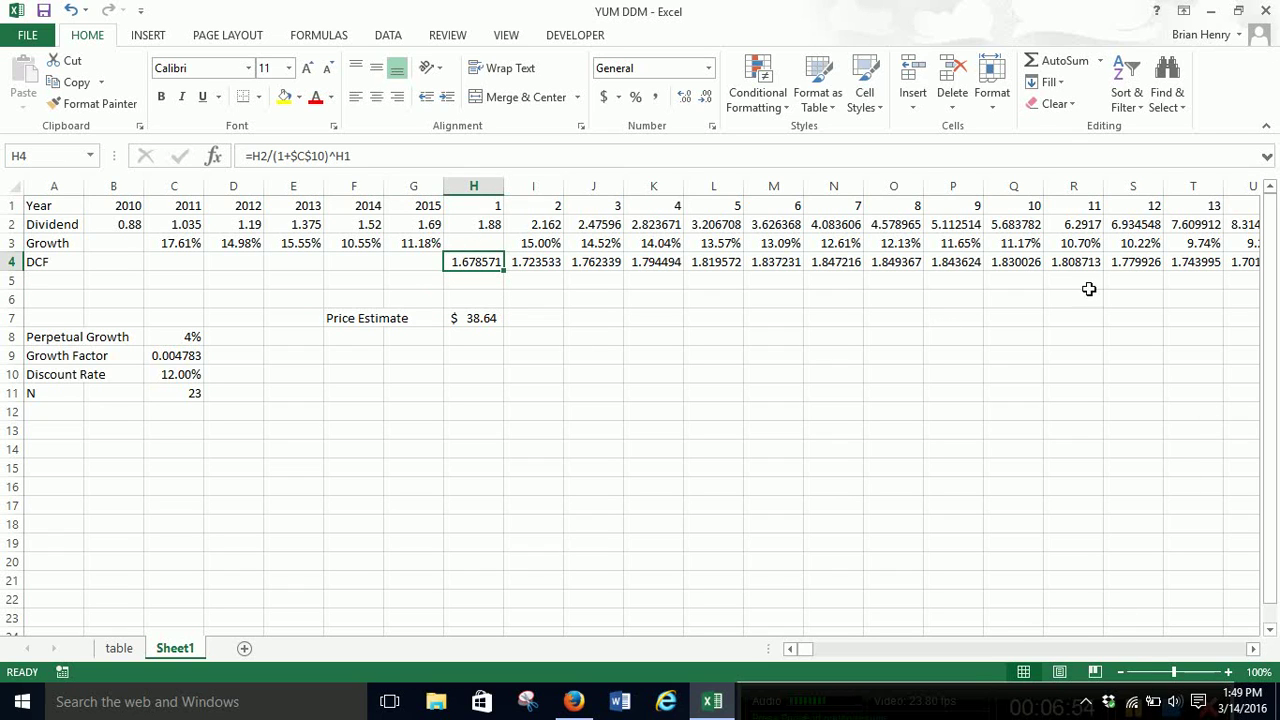
pyautogui.click(972, 265)
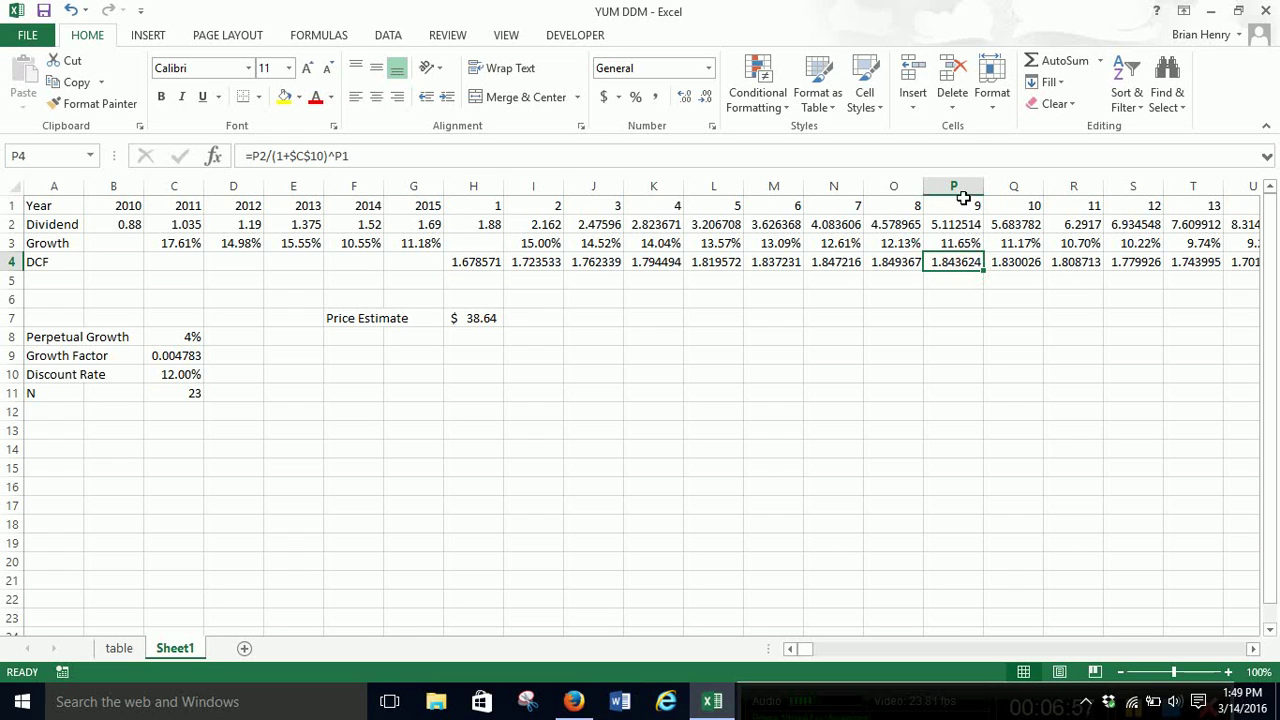
pyautogui.click(955, 243)
pyautogui.click(1005, 245)
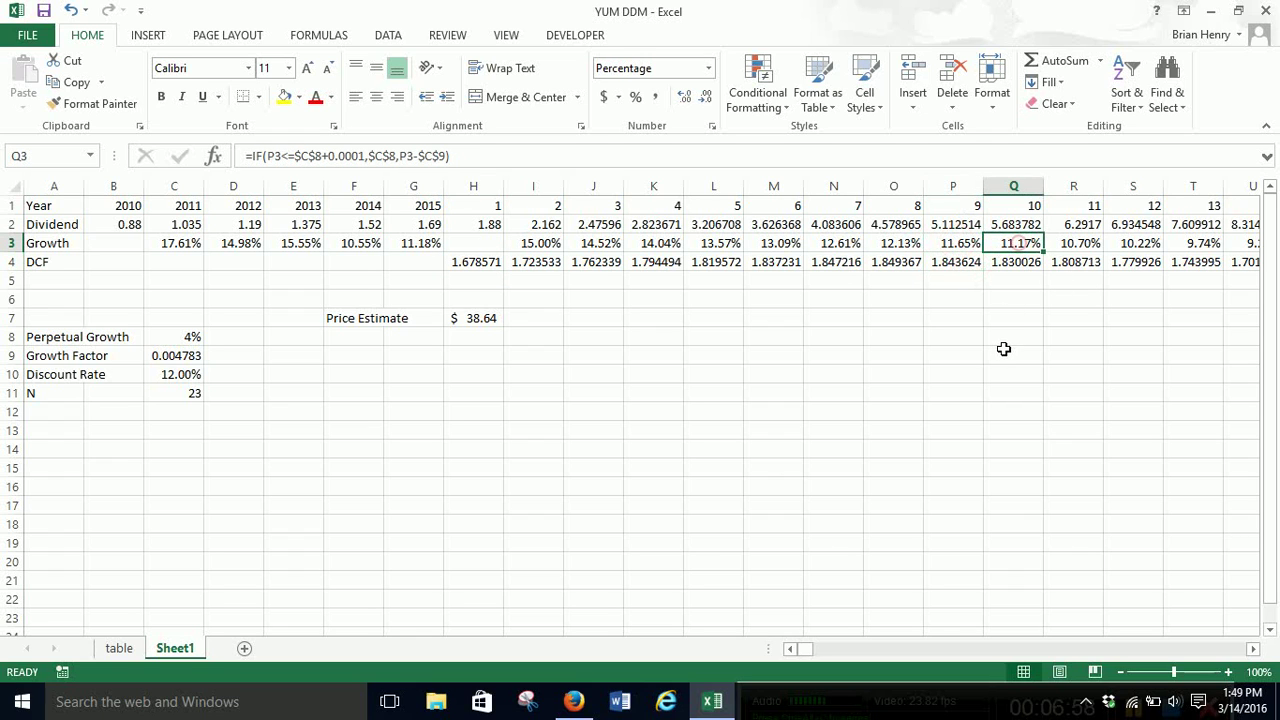
pyautogui.click(968, 265)
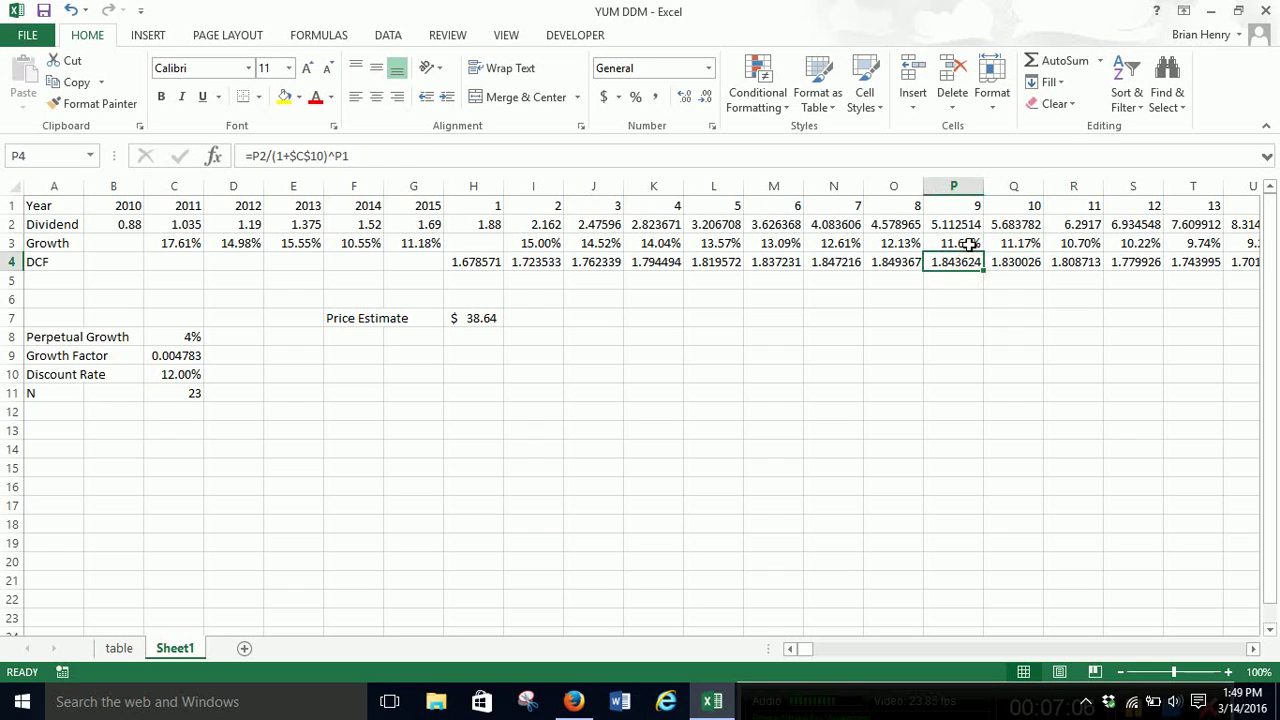
pyautogui.click(970, 244)
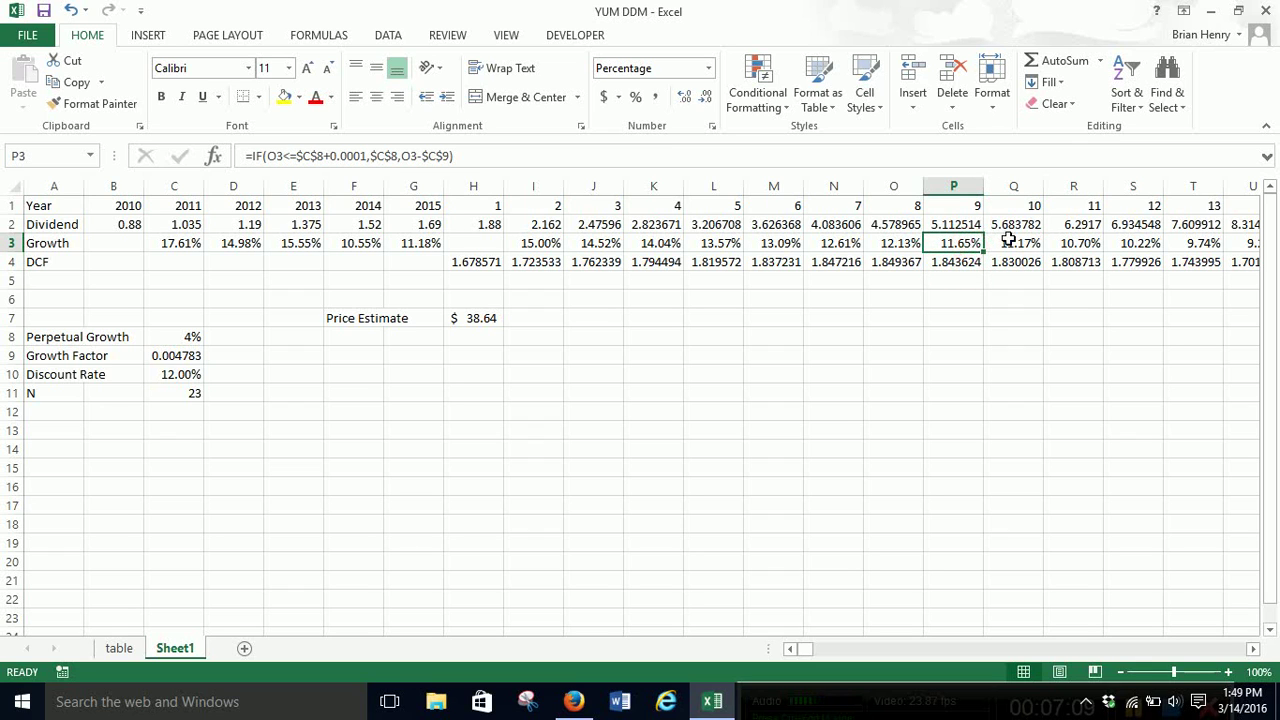
pyautogui.click(1007, 243)
pyautogui.click(898, 246)
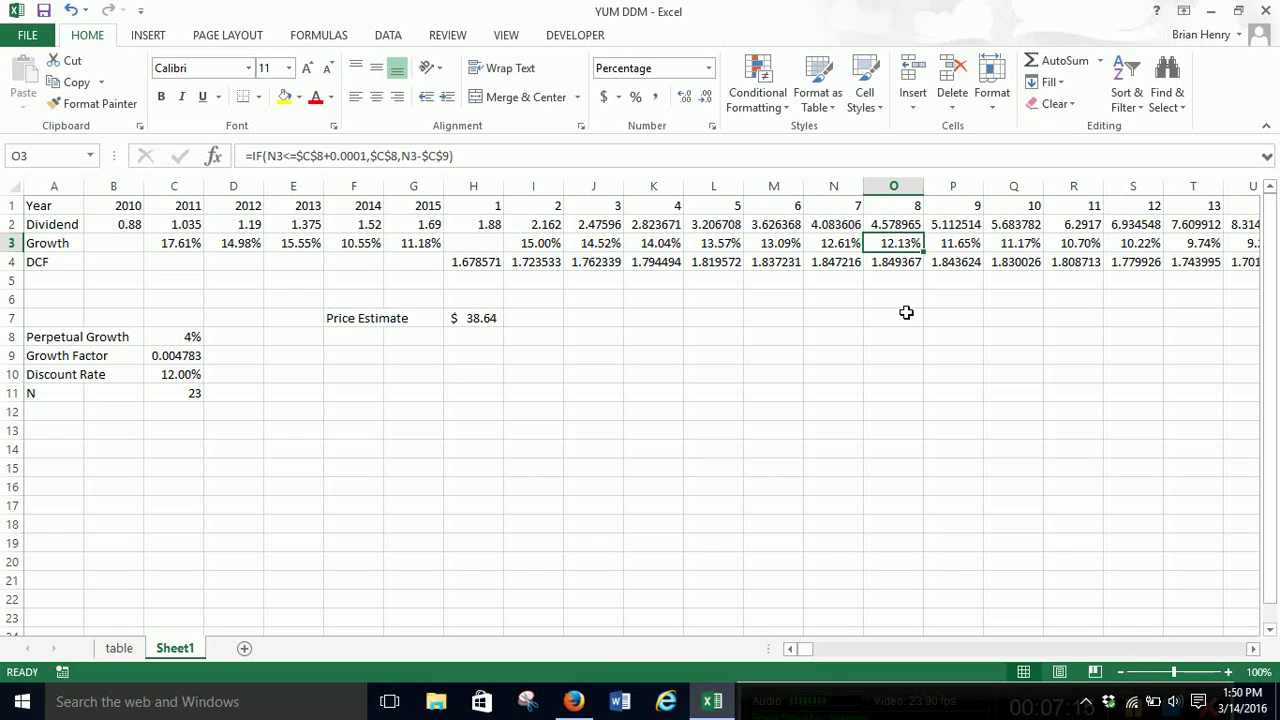
# - Begin H4's formula with the condition =if(not(H3=I3),
pyautogui.click(491, 261)
pyautogui.write('=')
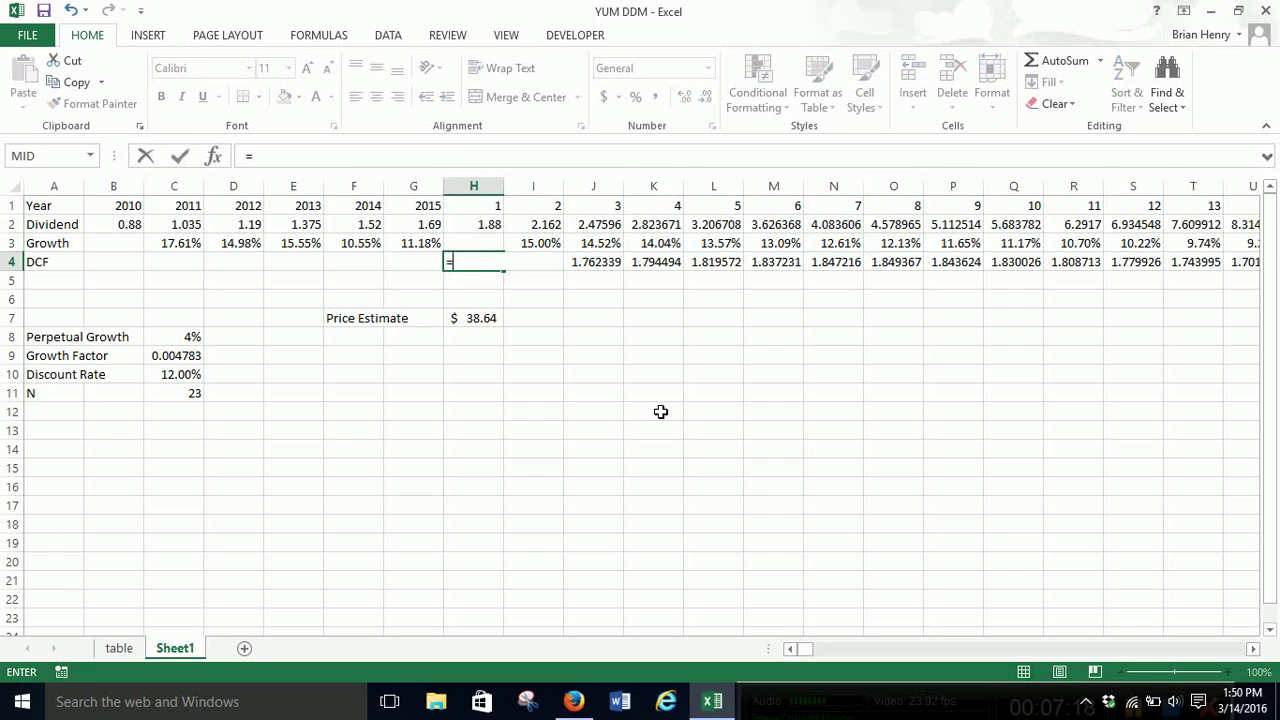
pyautogui.write('if(')
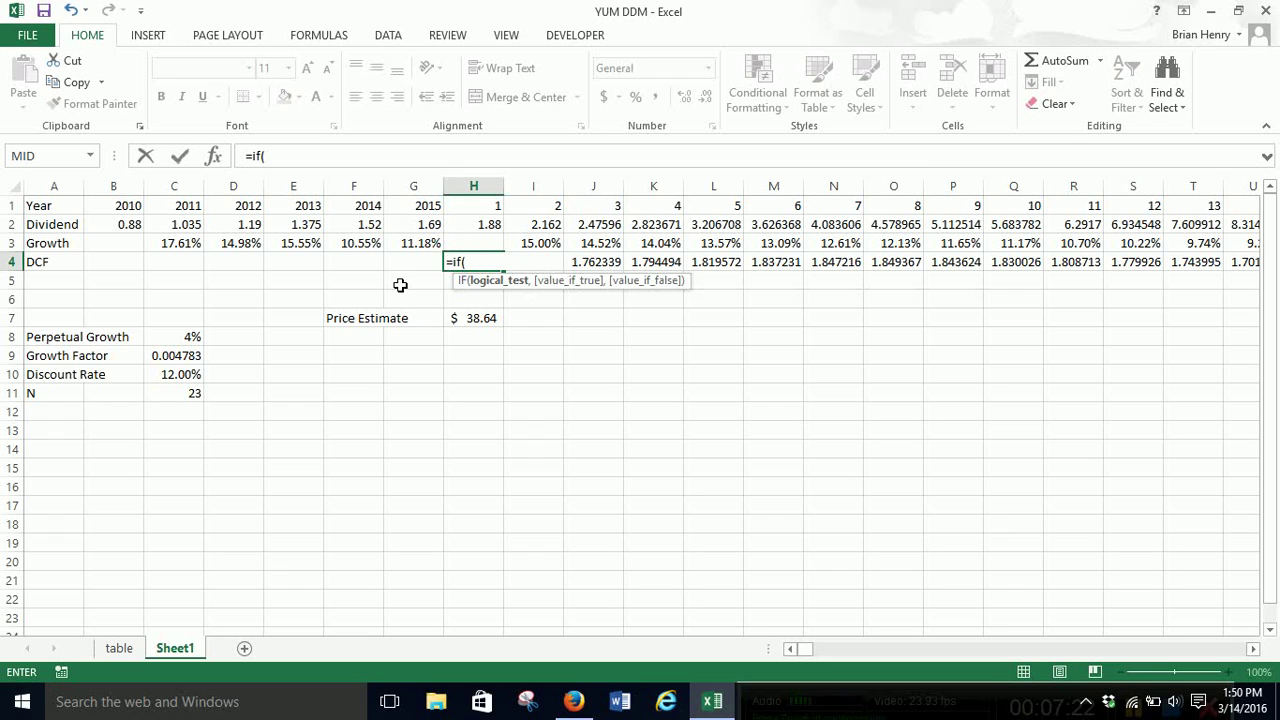
pyautogui.write('not(')
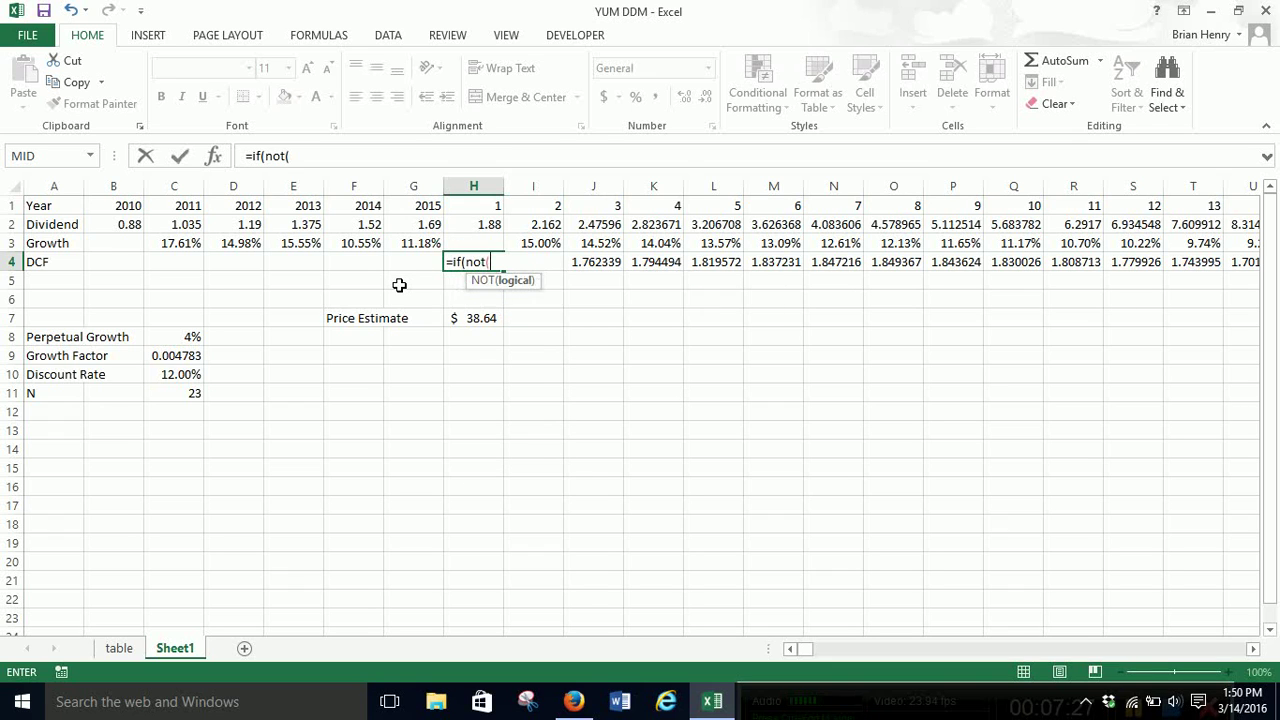
pyautogui.click(471, 241)
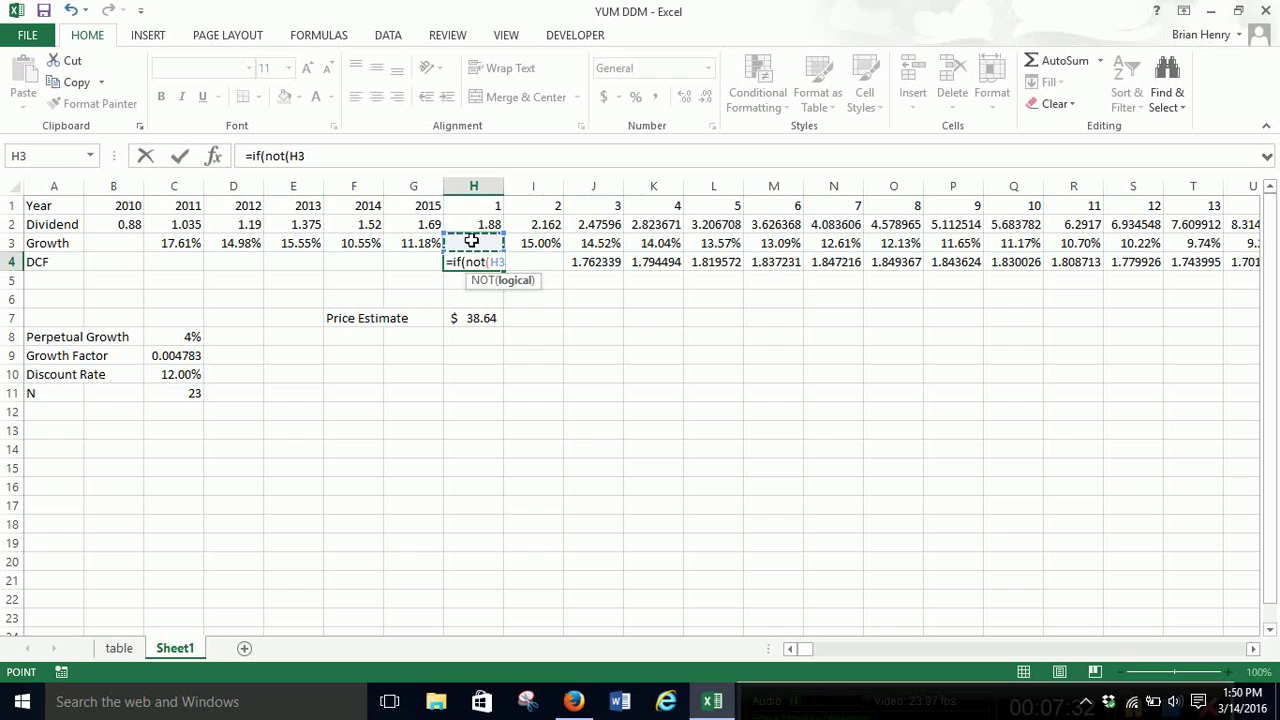
pyautogui.write('=')
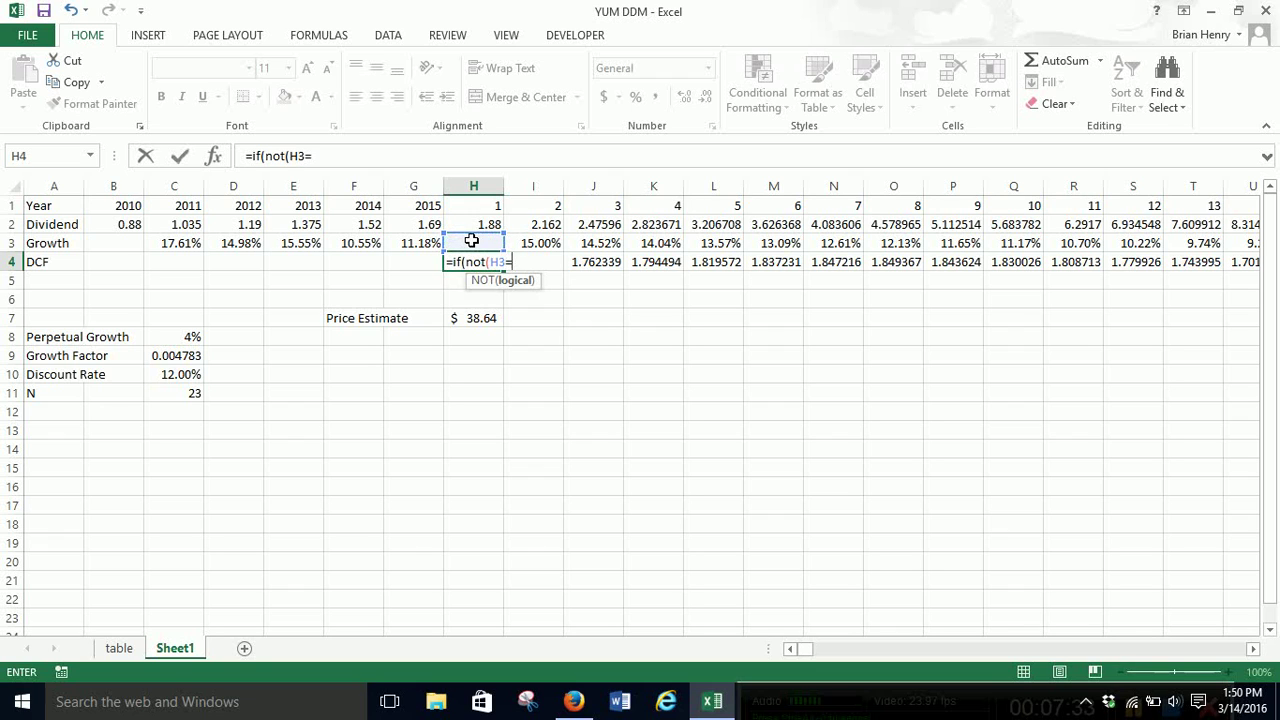
pyautogui.click(537, 242)
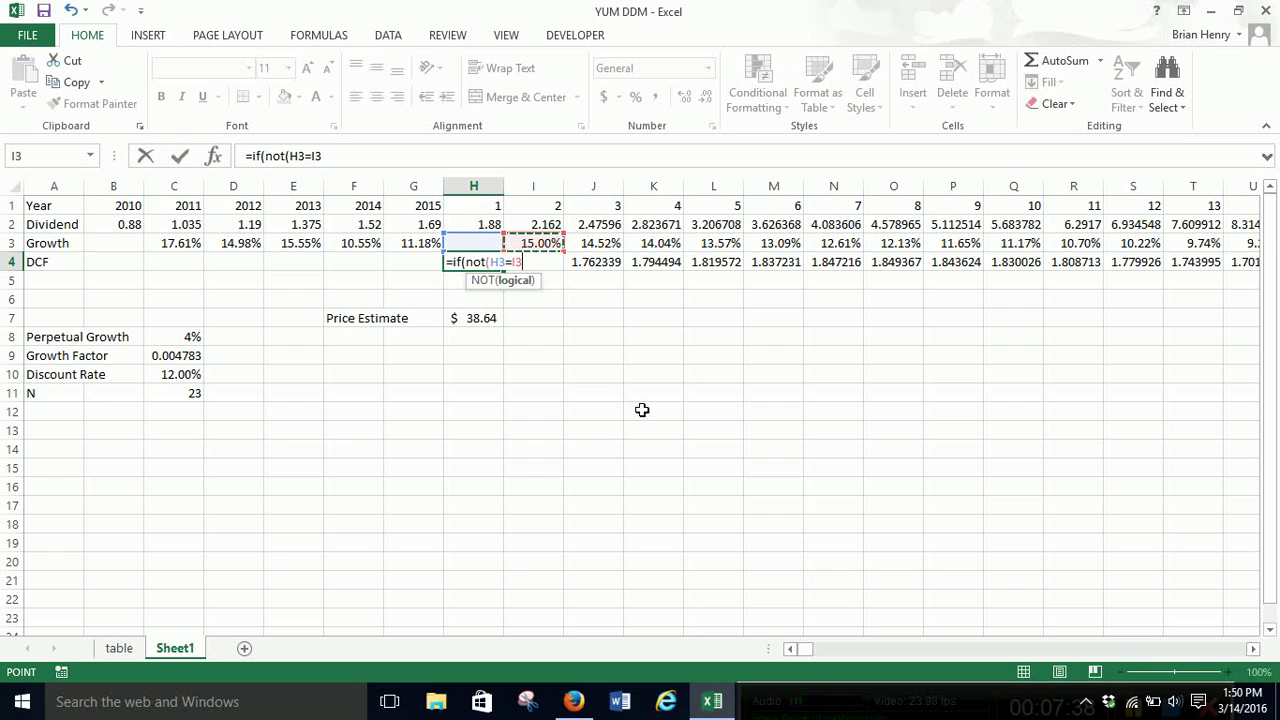
pyautogui.write('),')
# - Add the true result H2/(1+$C$10)^H1, with C10 as an absolute reference
pyautogui.click(490, 220)
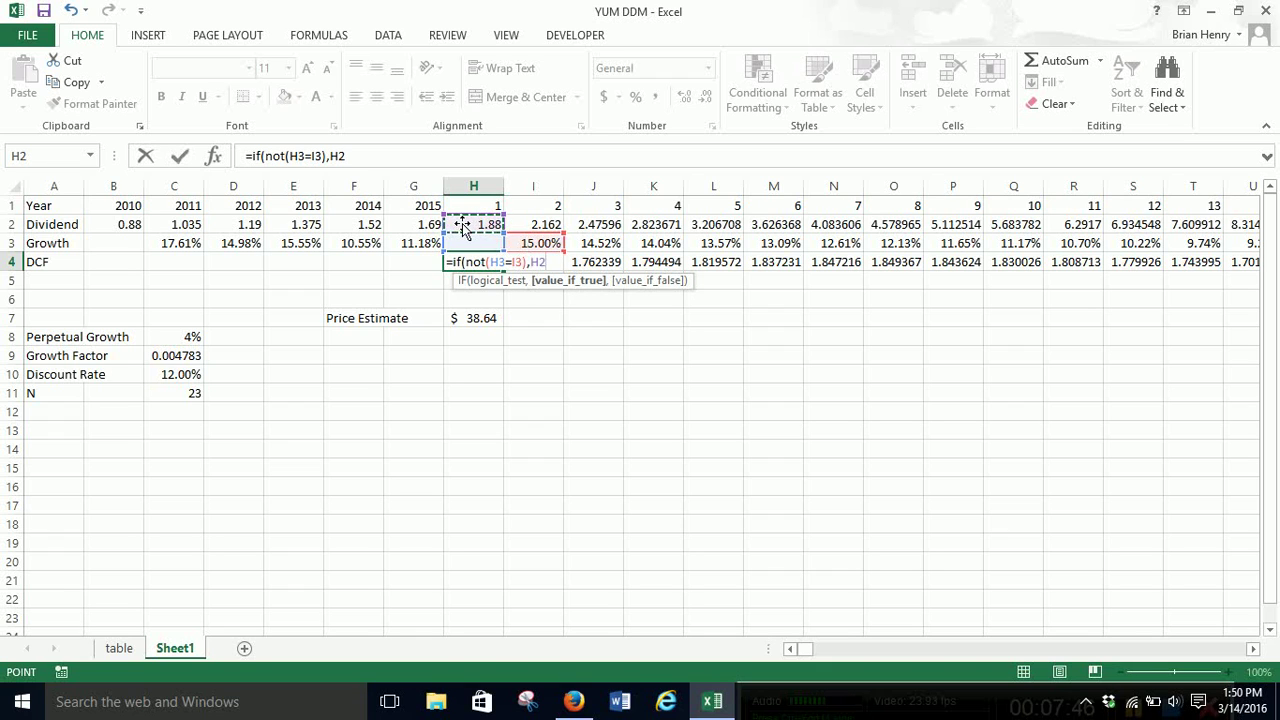
pyautogui.write('/(1+')
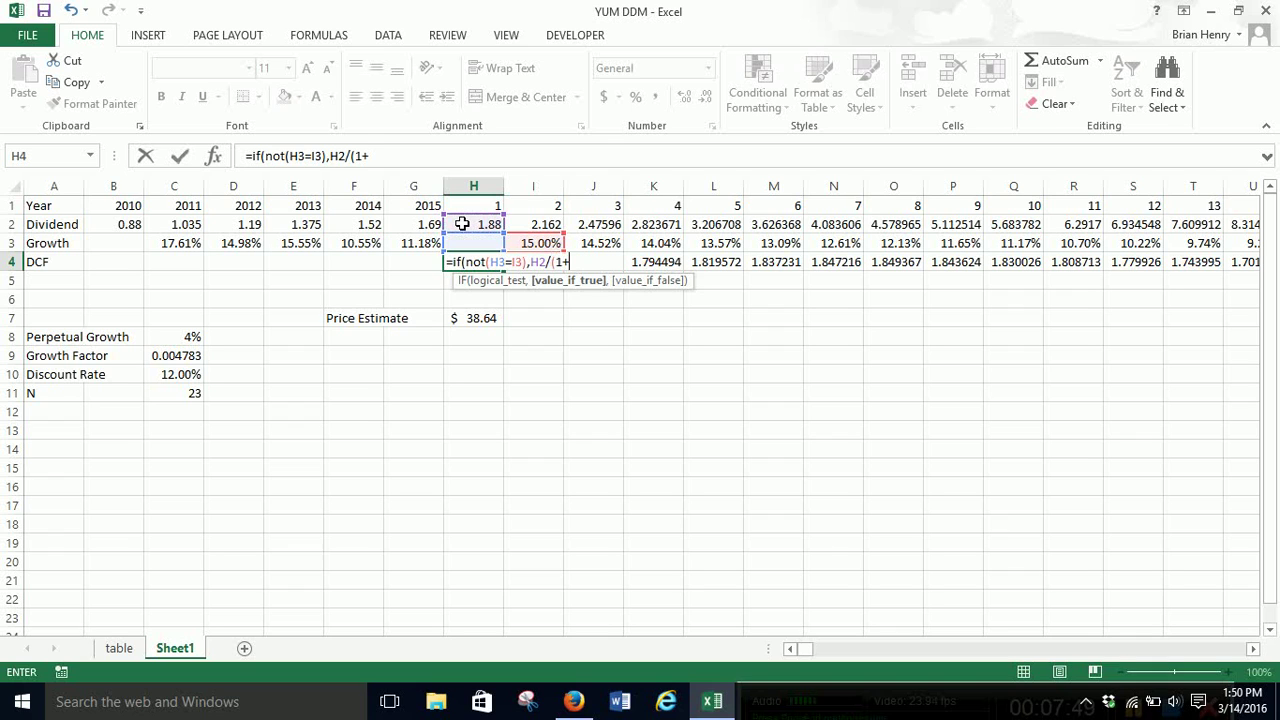
pyautogui.click(163, 374)
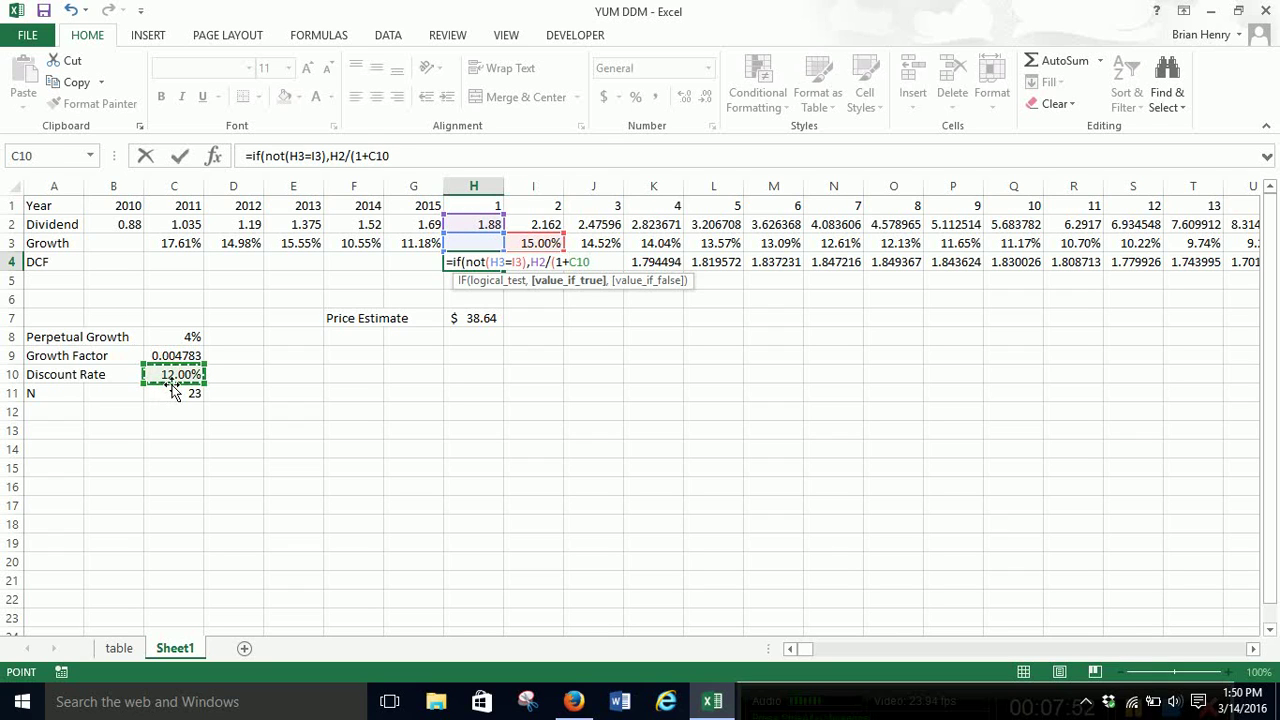
pyautogui.press('F4')
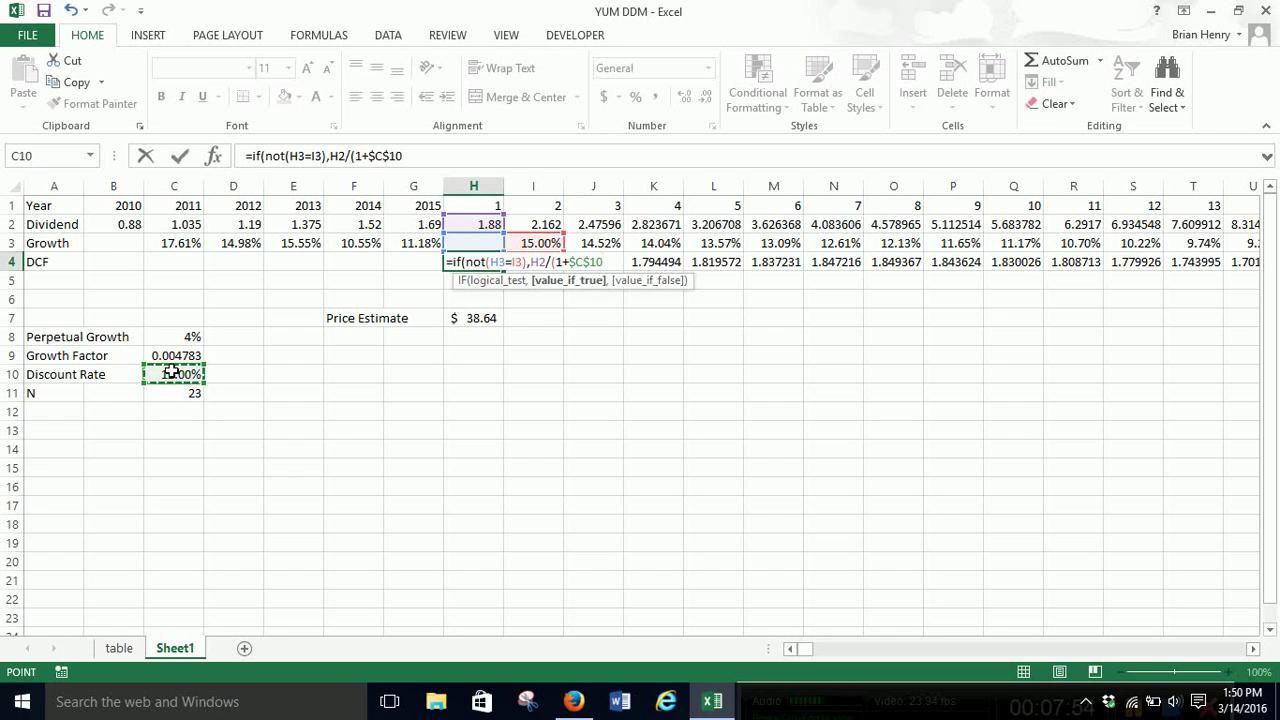
pyautogui.write(')^')
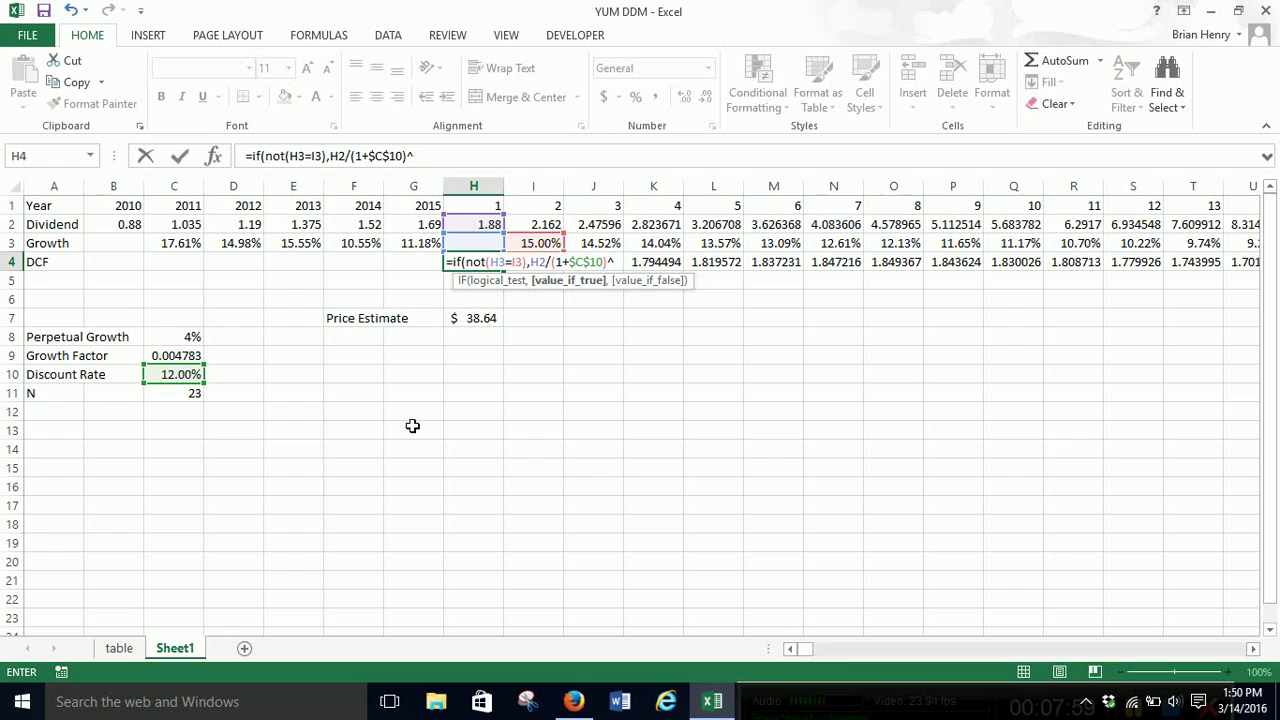
pyautogui.click(494, 208)
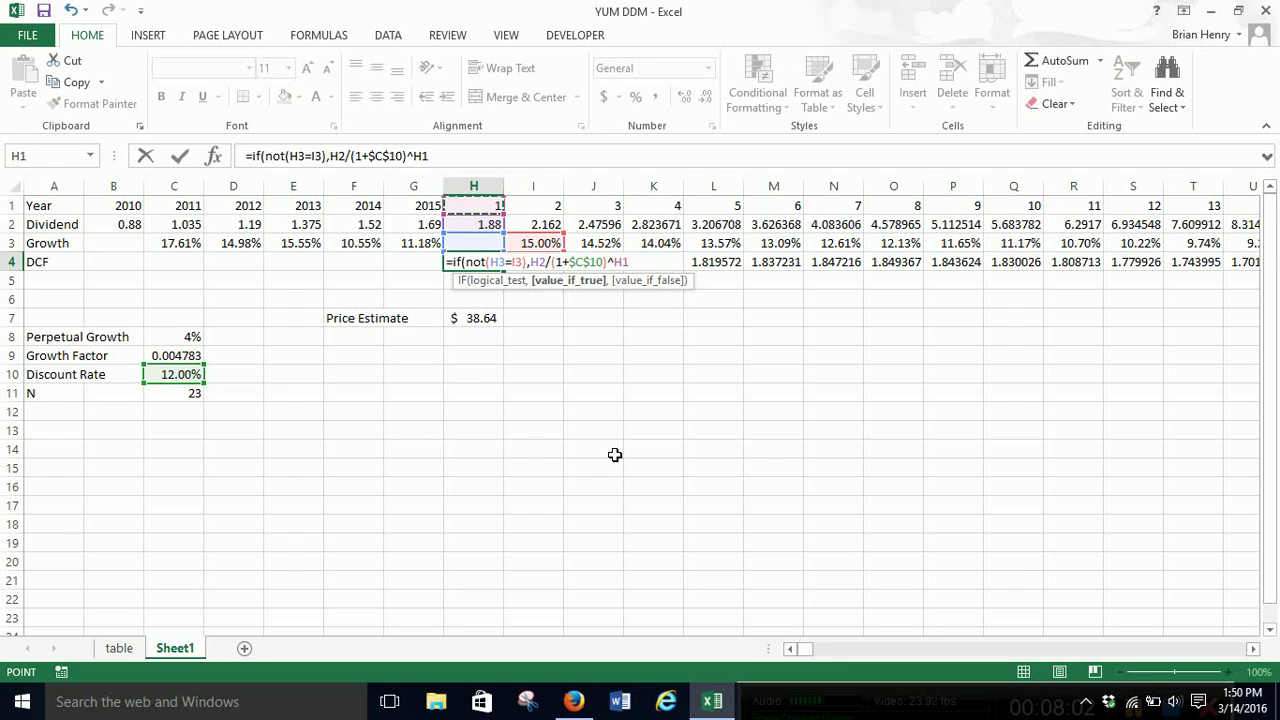
# - Decline the suggested correction, dismiss the parenthesis warning, and add a comma after ^H1
pyautogui.press('Return')
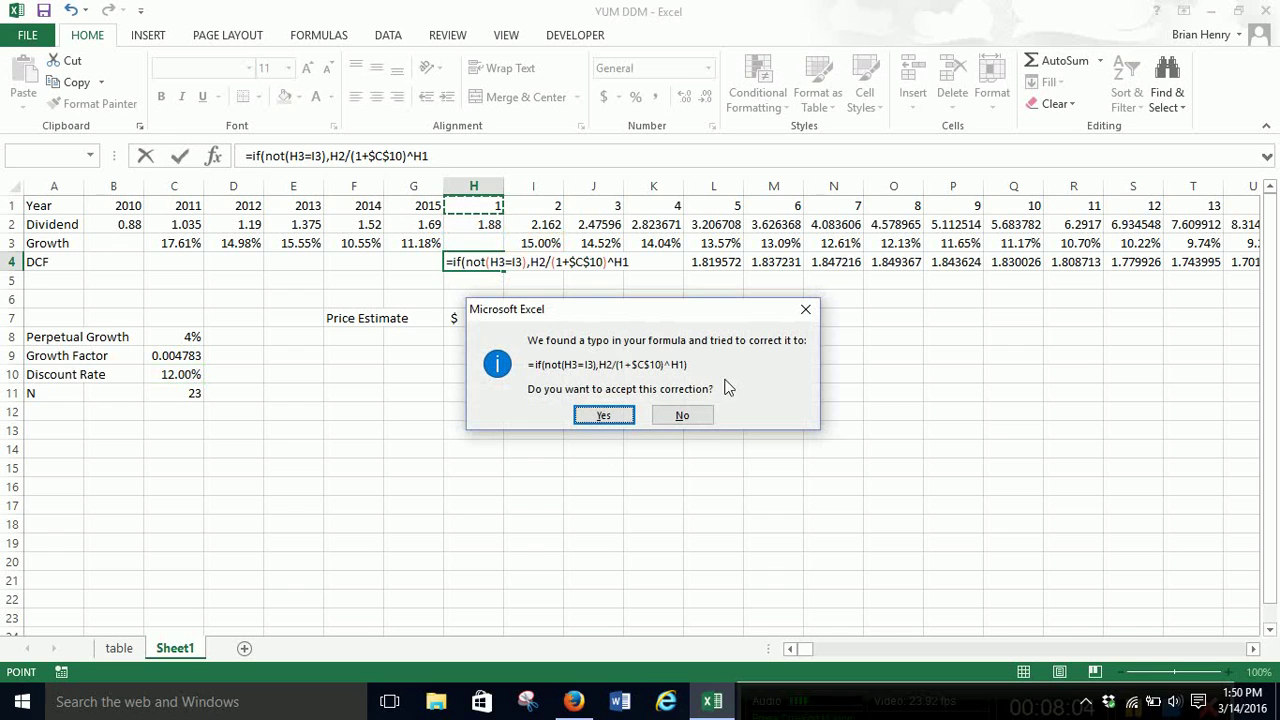
pyautogui.click(682, 413)
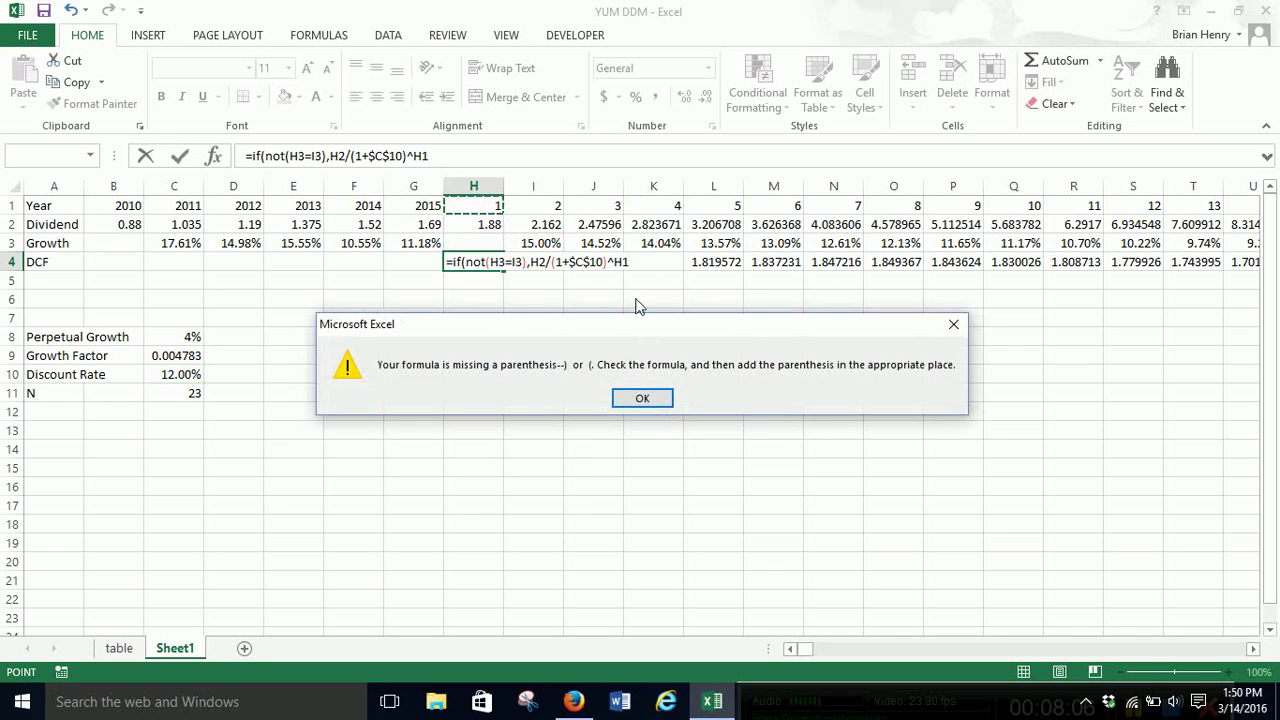
pyautogui.click(642, 399)
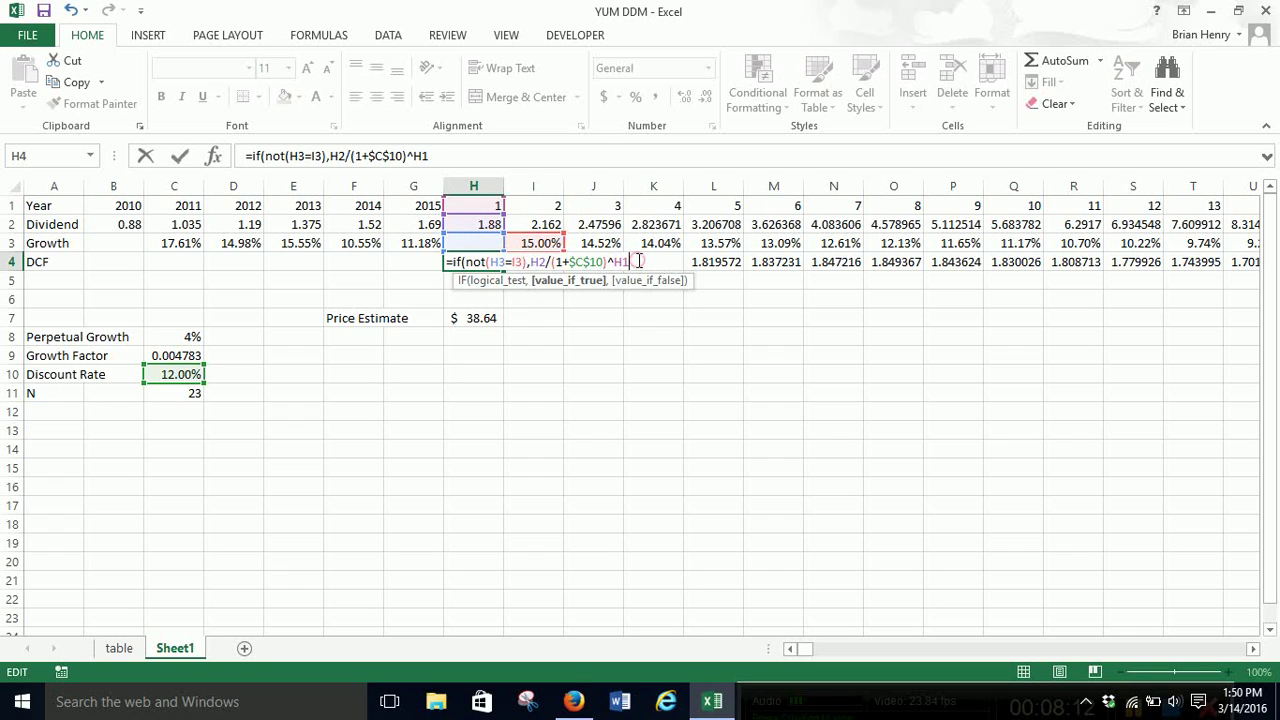
pyautogui.write(',')
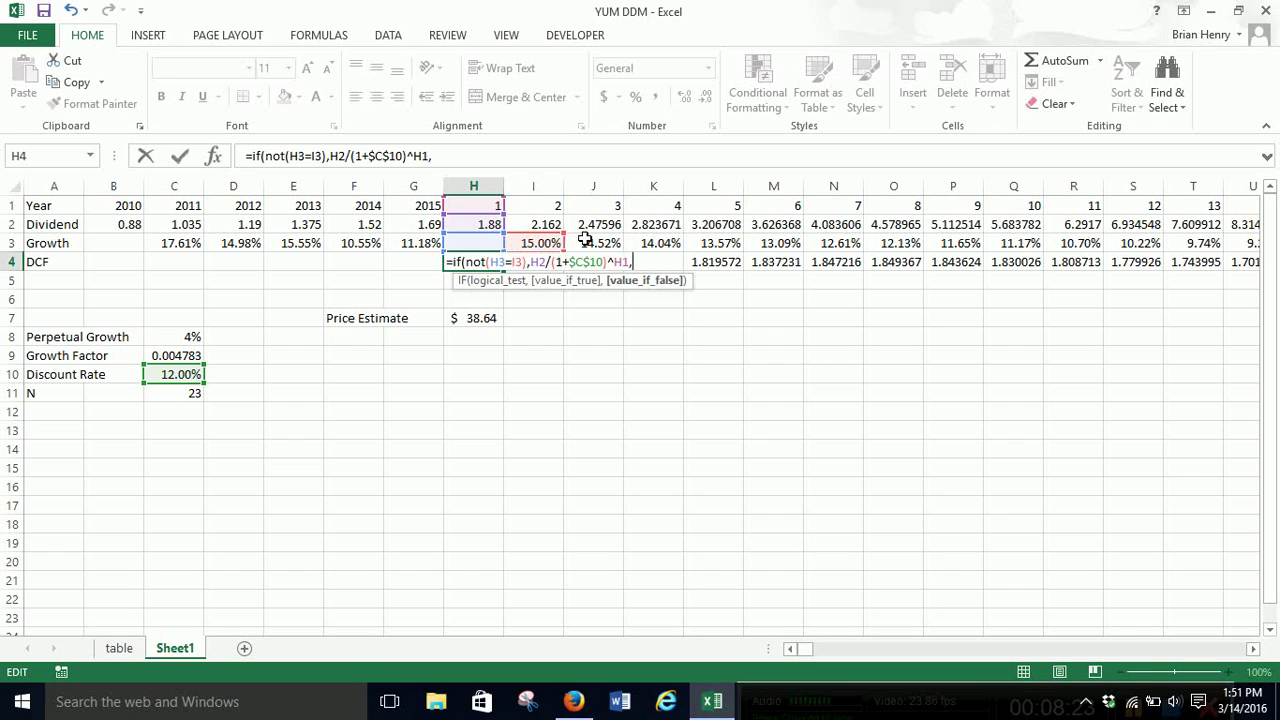
# - Start the nested IF with an H3=I3 condition, then remove it to rewrite
pyautogui.write('if(')
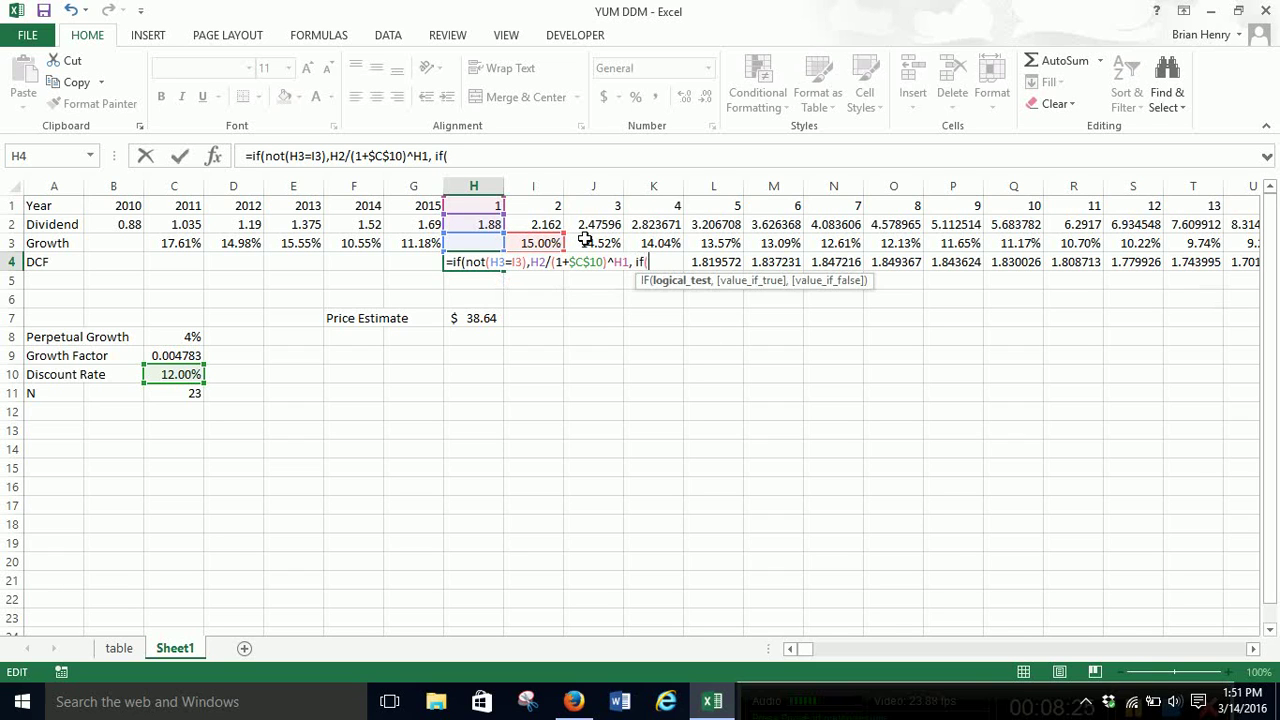
pyautogui.click(486, 244)
pyautogui.write('=')
pyautogui.click(537, 243)
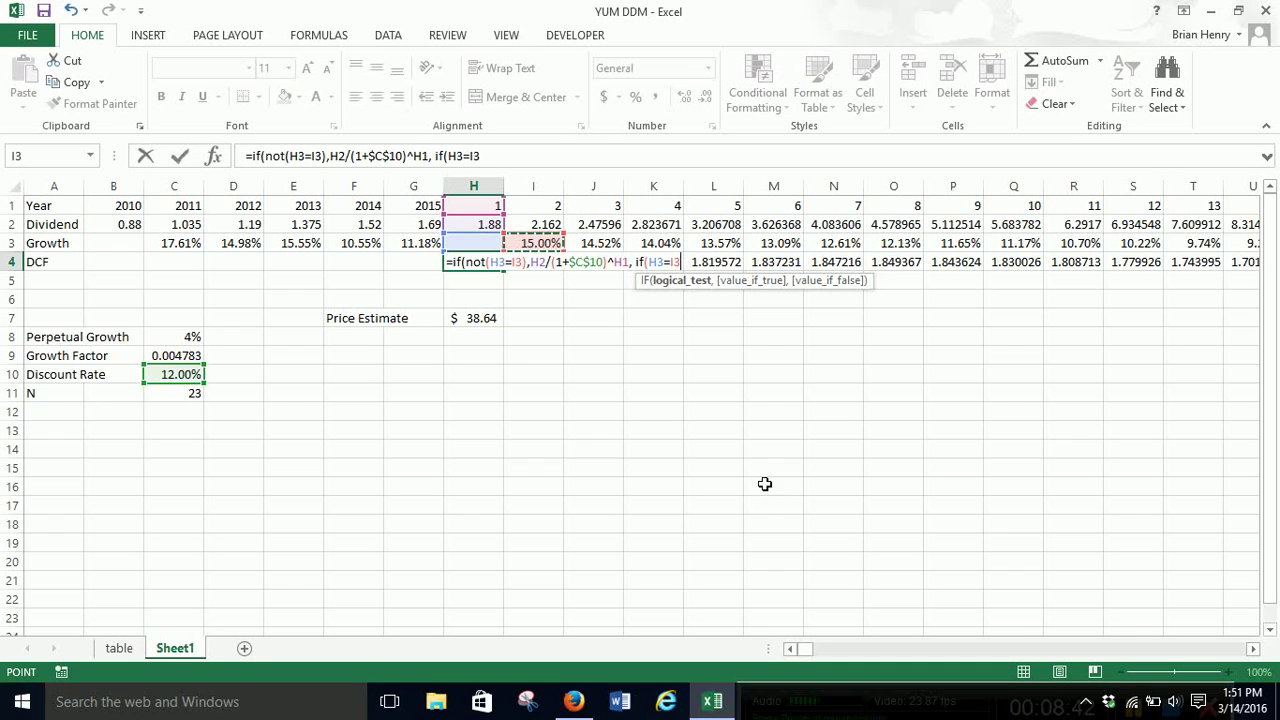
pyautogui.press('BackSpace')
pyautogui.press('BackSpace')
pyautogui.press('BackSpace')
pyautogui.press('BackSpace')
pyautogui.press('BackSpace')
# - Write the nested condition and(H3=I3,not(I3=G3)) in H4's formula
pyautogui.write('and(')
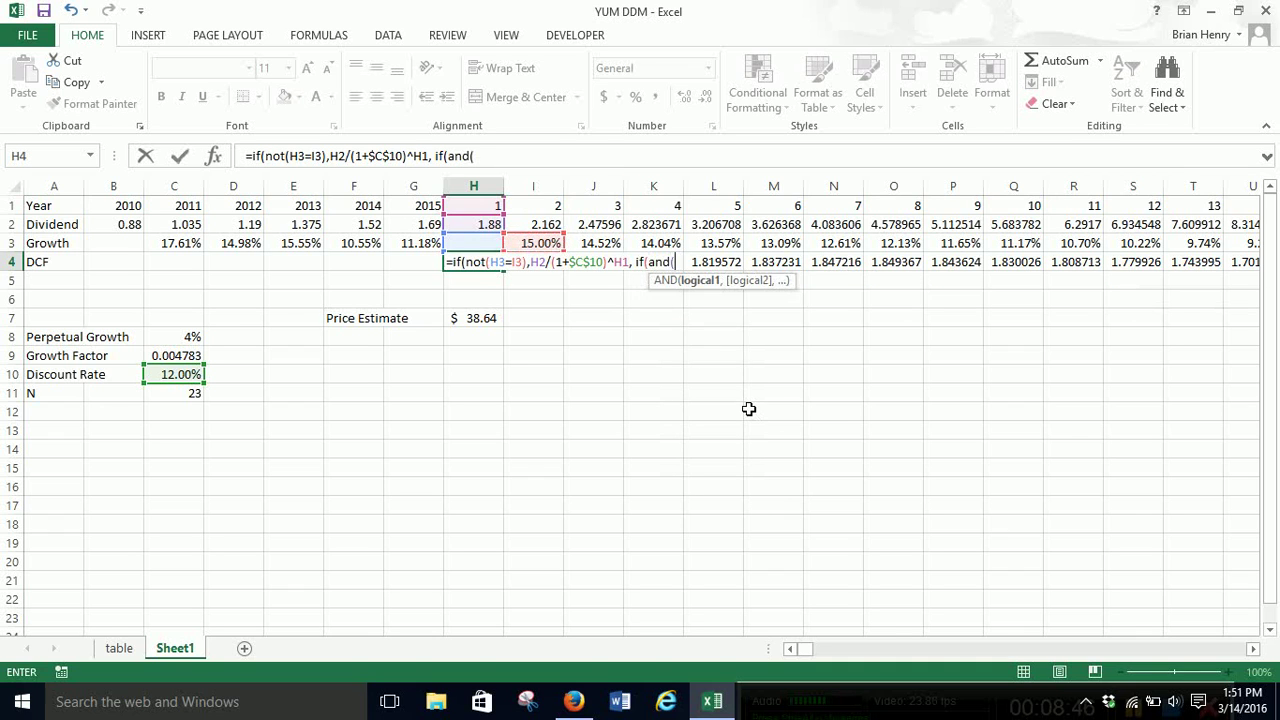
pyautogui.click(477, 244)
pyautogui.write('=')
pyautogui.click(541, 244)
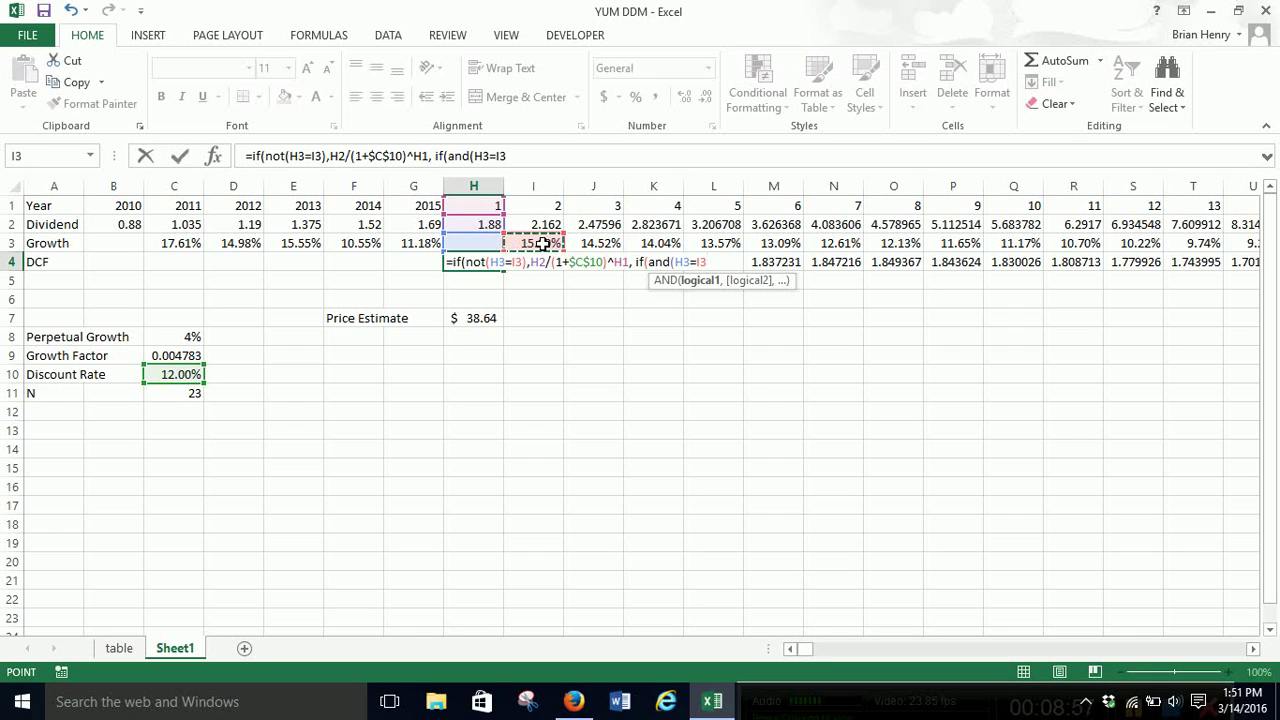
pyautogui.write(',')
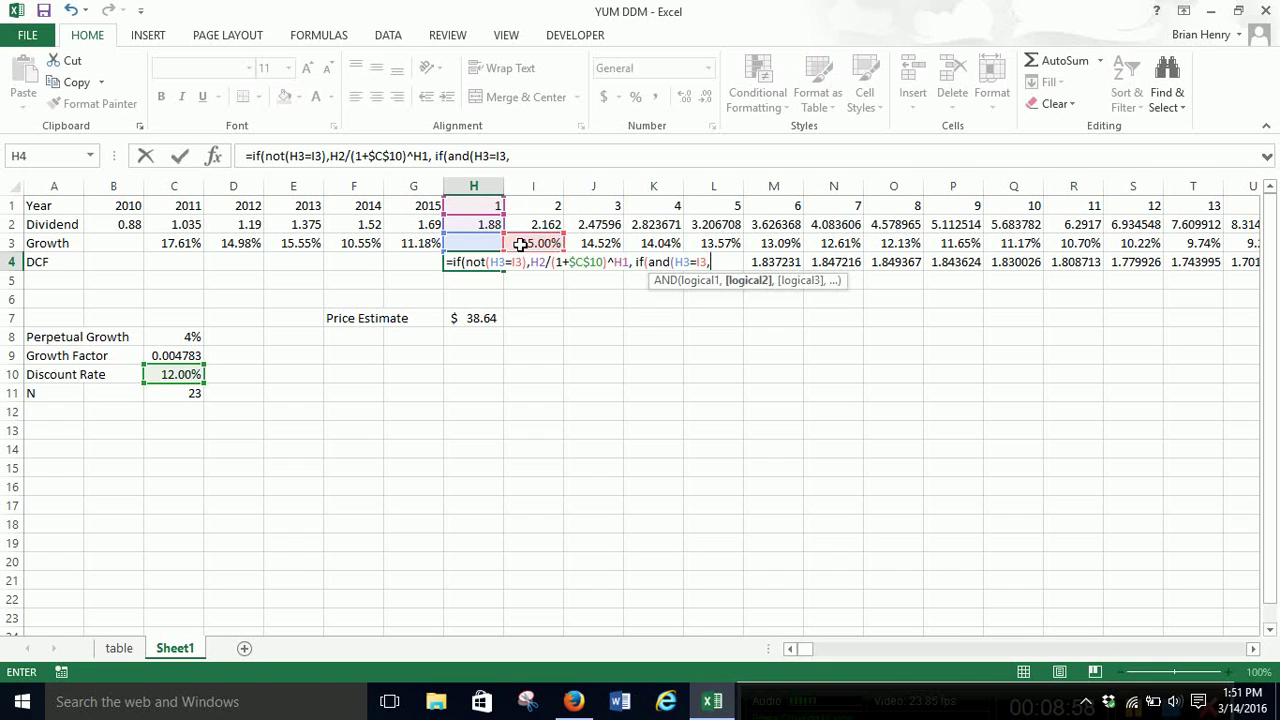
pyautogui.click(539, 243)
pyautogui.press('BackSpace')
pyautogui.press('BackSpace')
pyautogui.write('not(')
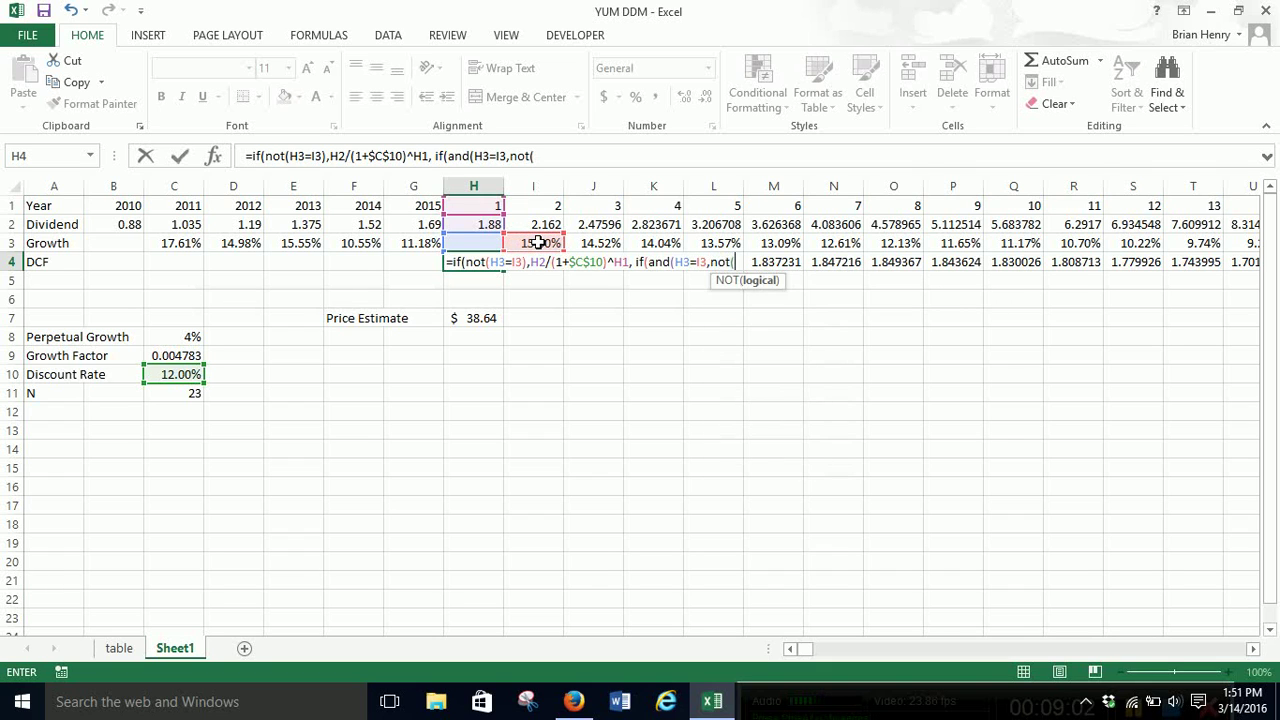
pyautogui.click(539, 243)
pyautogui.write('=')
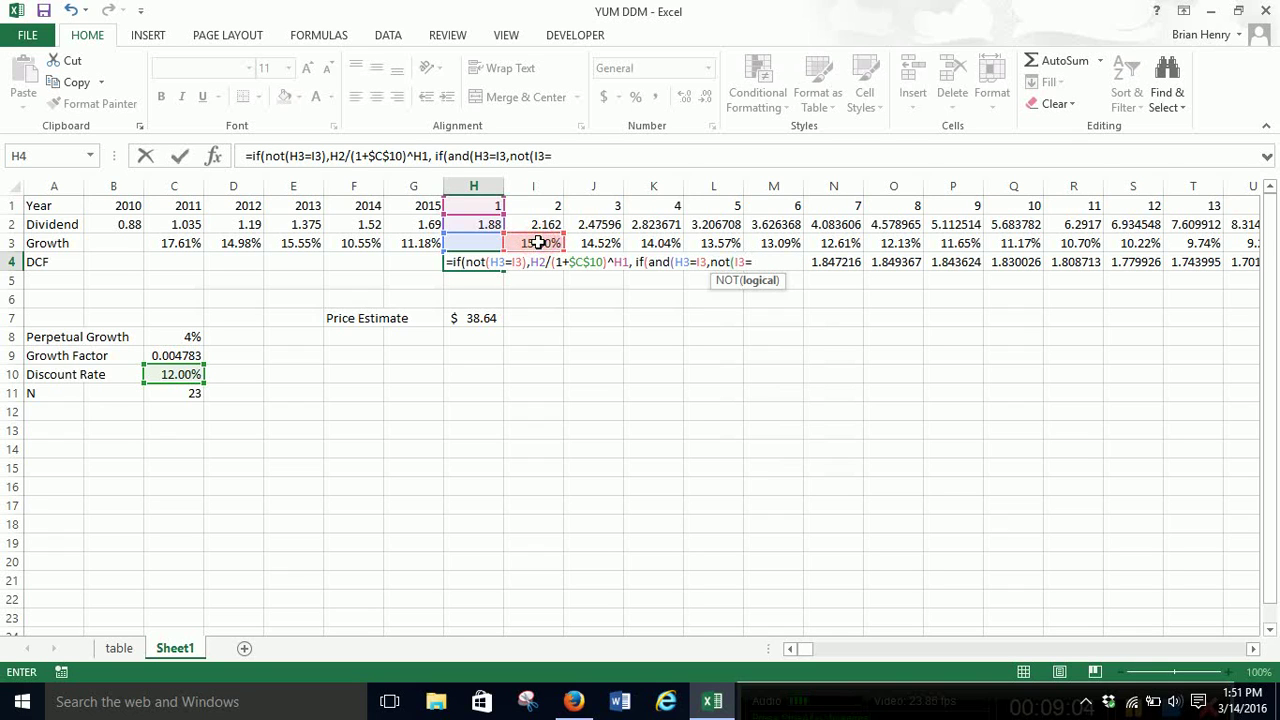
pyautogui.click(415, 243)
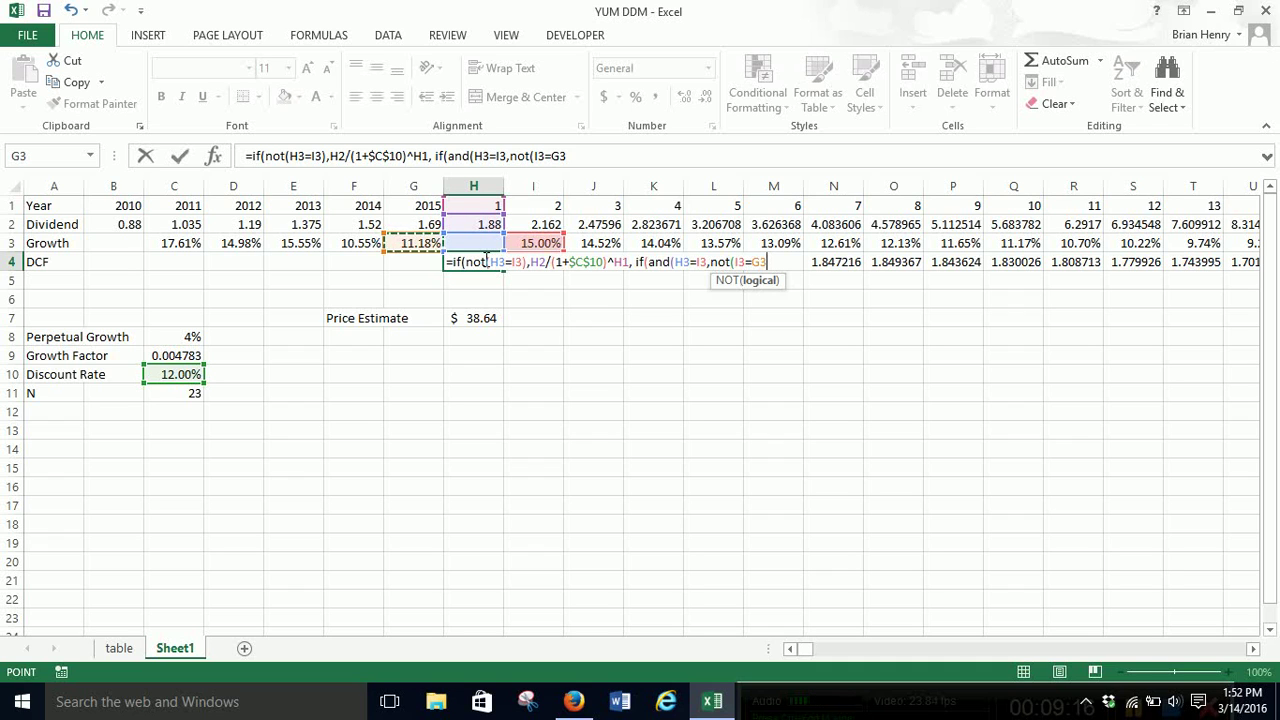
pyautogui.write(')')
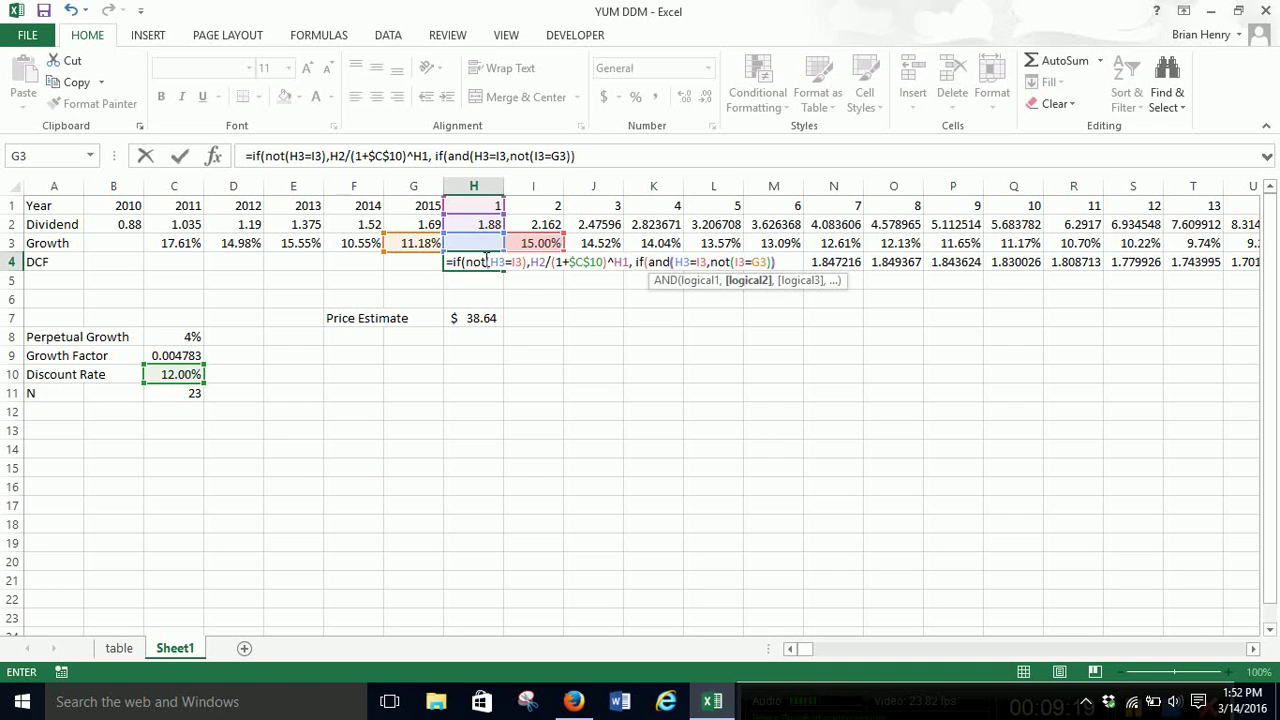
pyautogui.write(')')
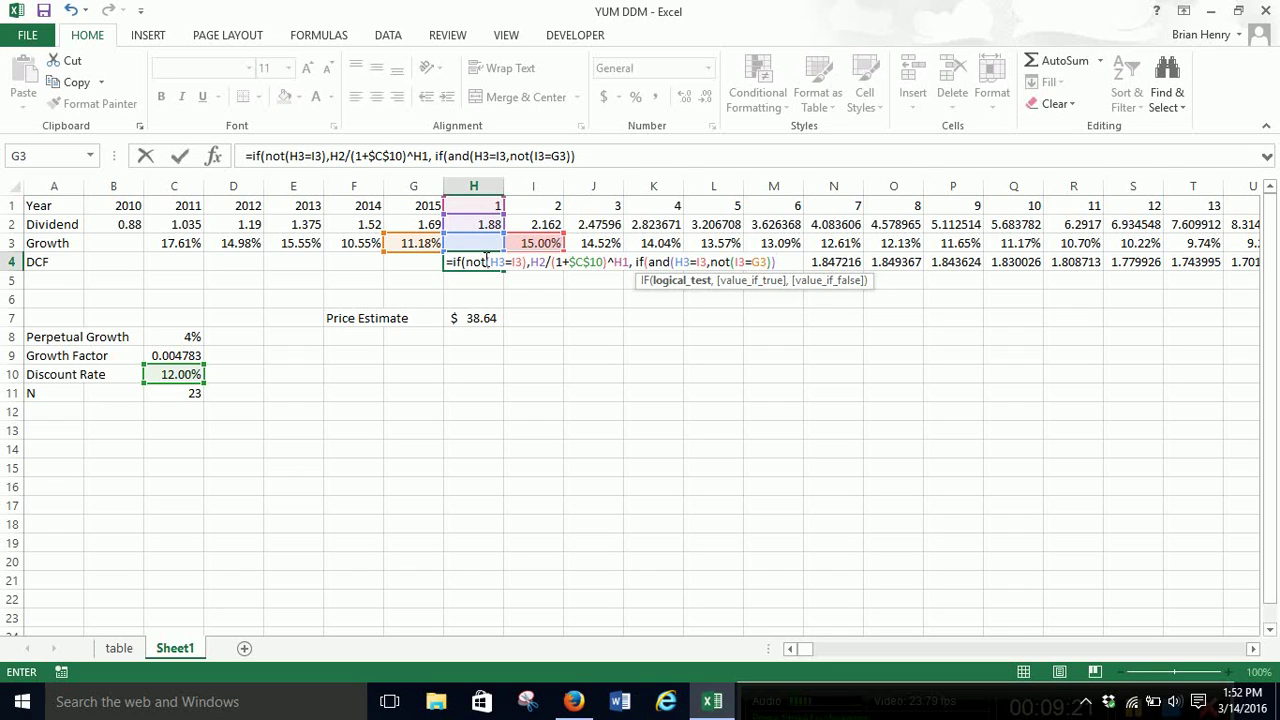
pyautogui.write(',')
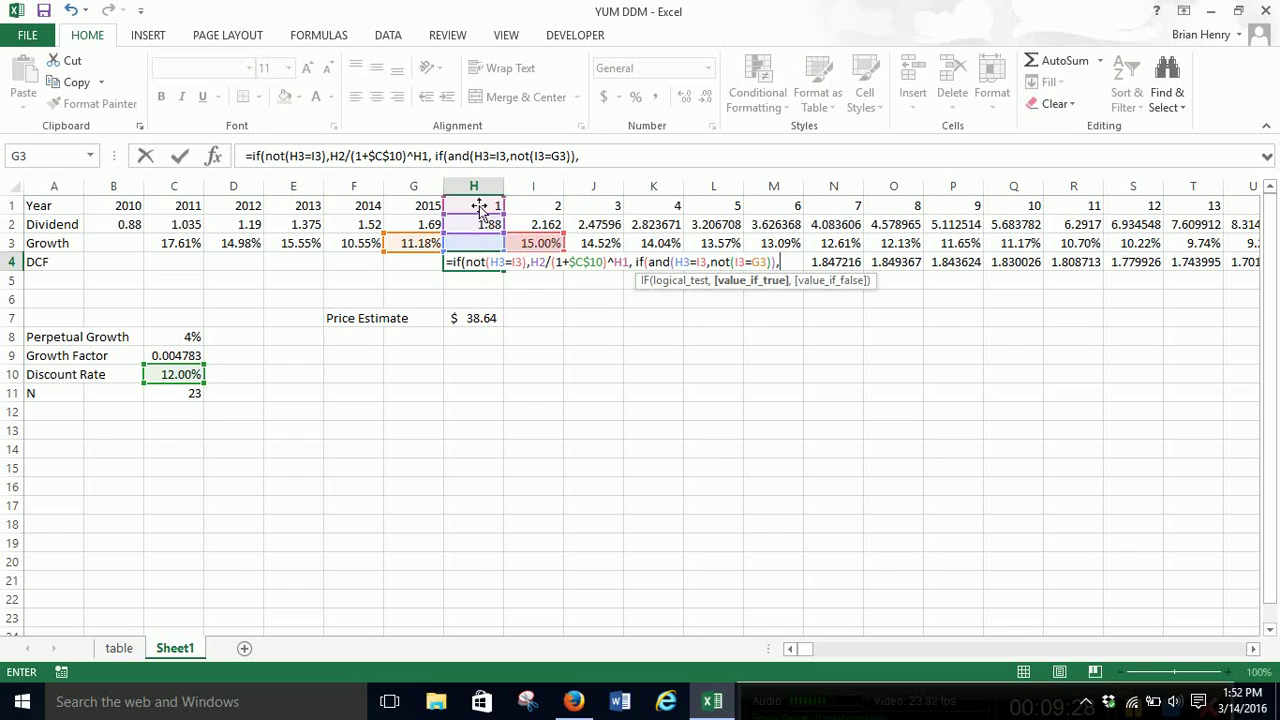
# - Add the terminal-value term I2/($C$10-$C$8)/(1+$C$10)^H1 as the nested IF's true result
pyautogui.click(553, 226)
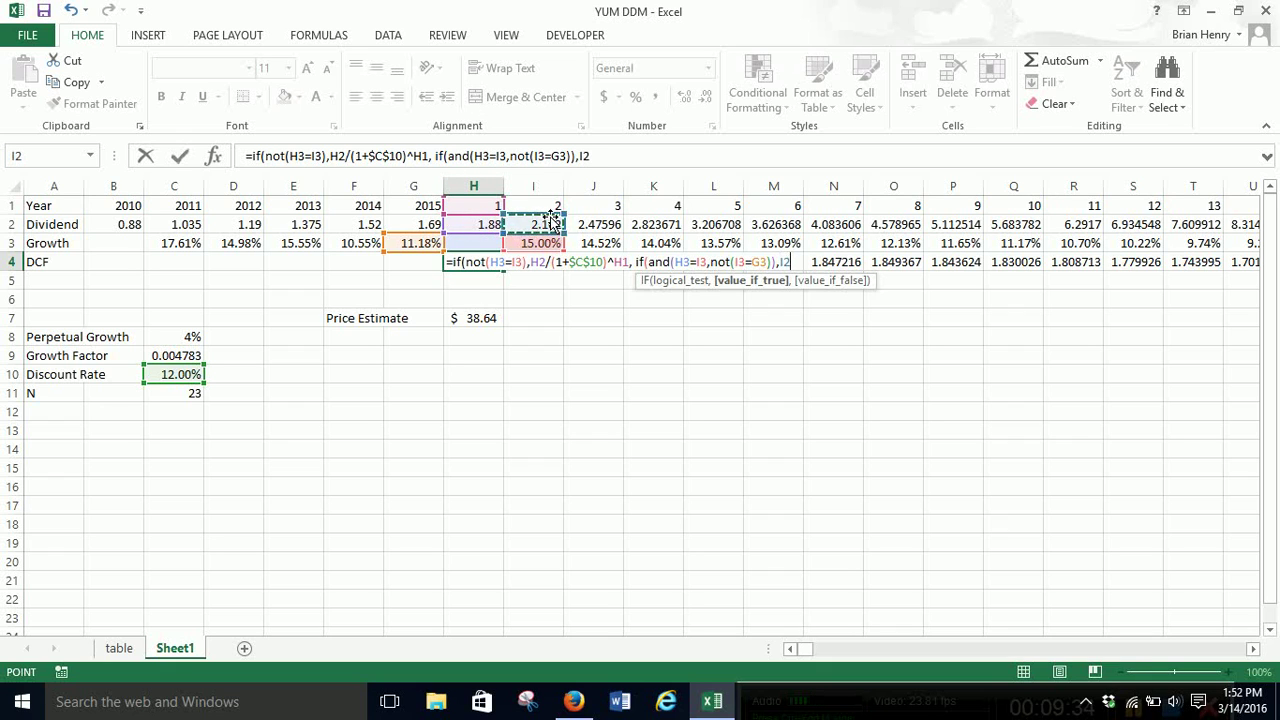
pyautogui.write('/')
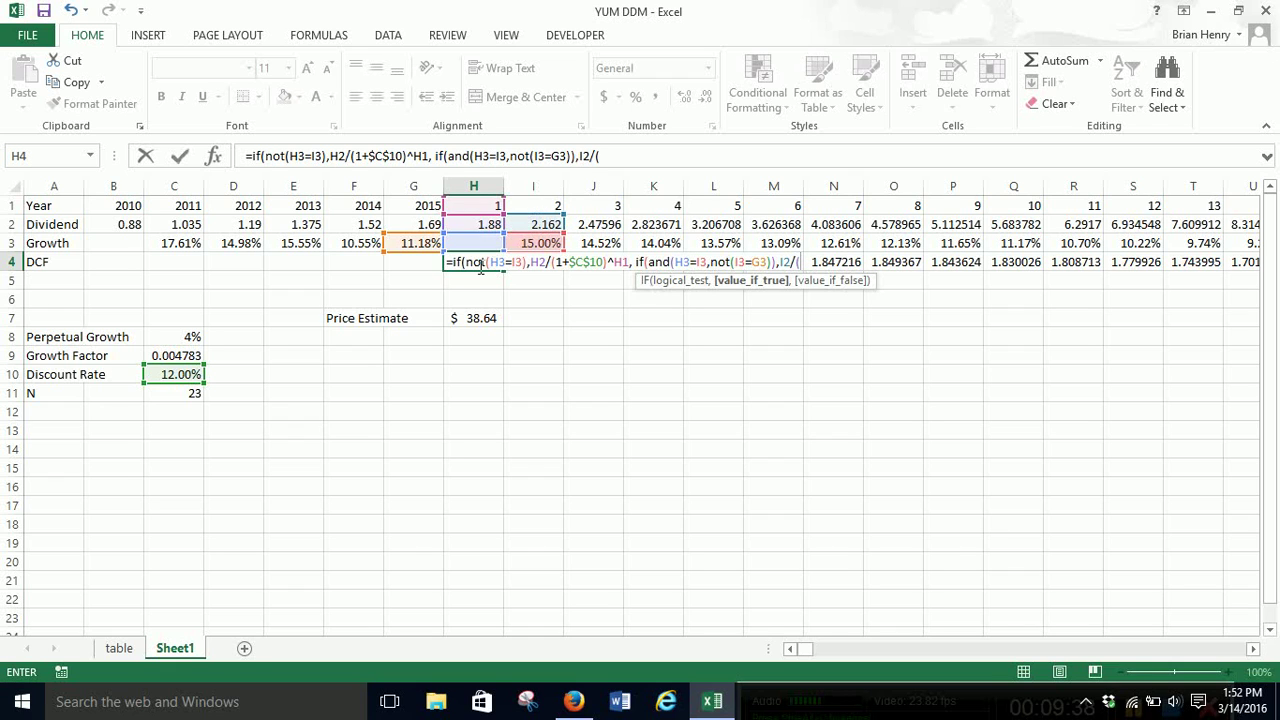
pyautogui.write('(')
pyautogui.click(175, 372)
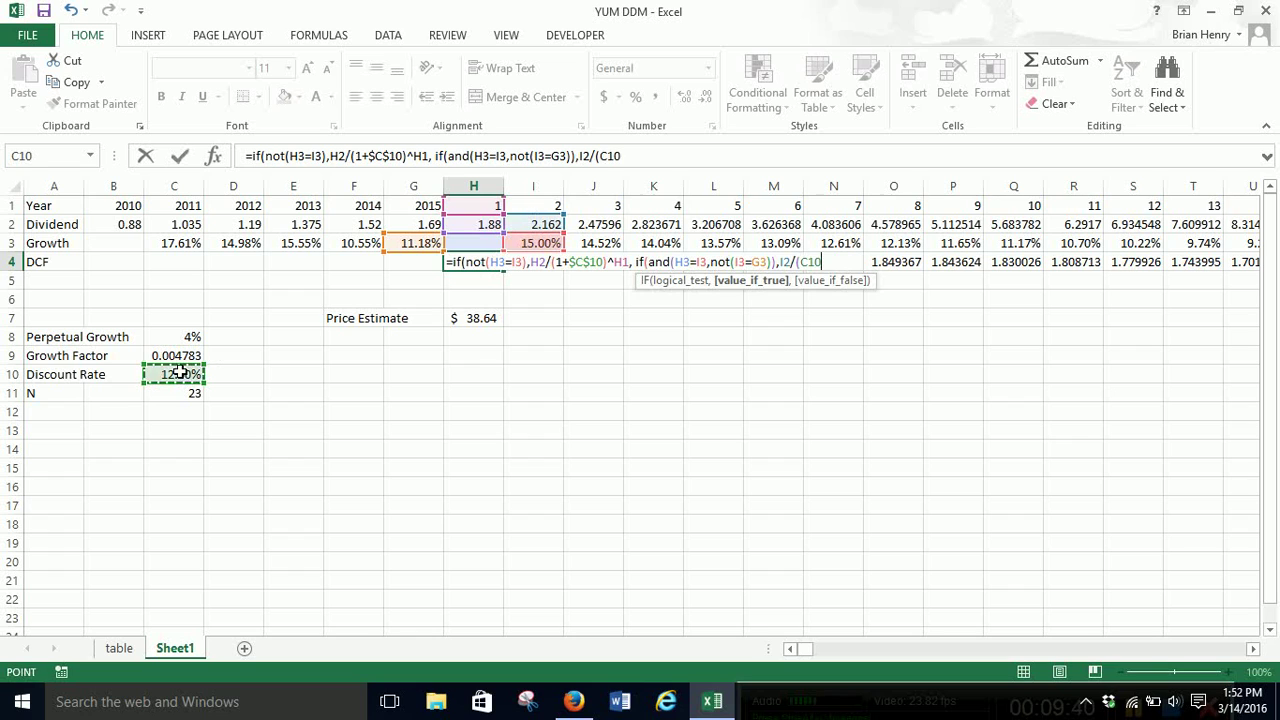
pyautogui.press('F4')
pyautogui.write('-')
pyautogui.click(168, 338)
pyautogui.press('F4')
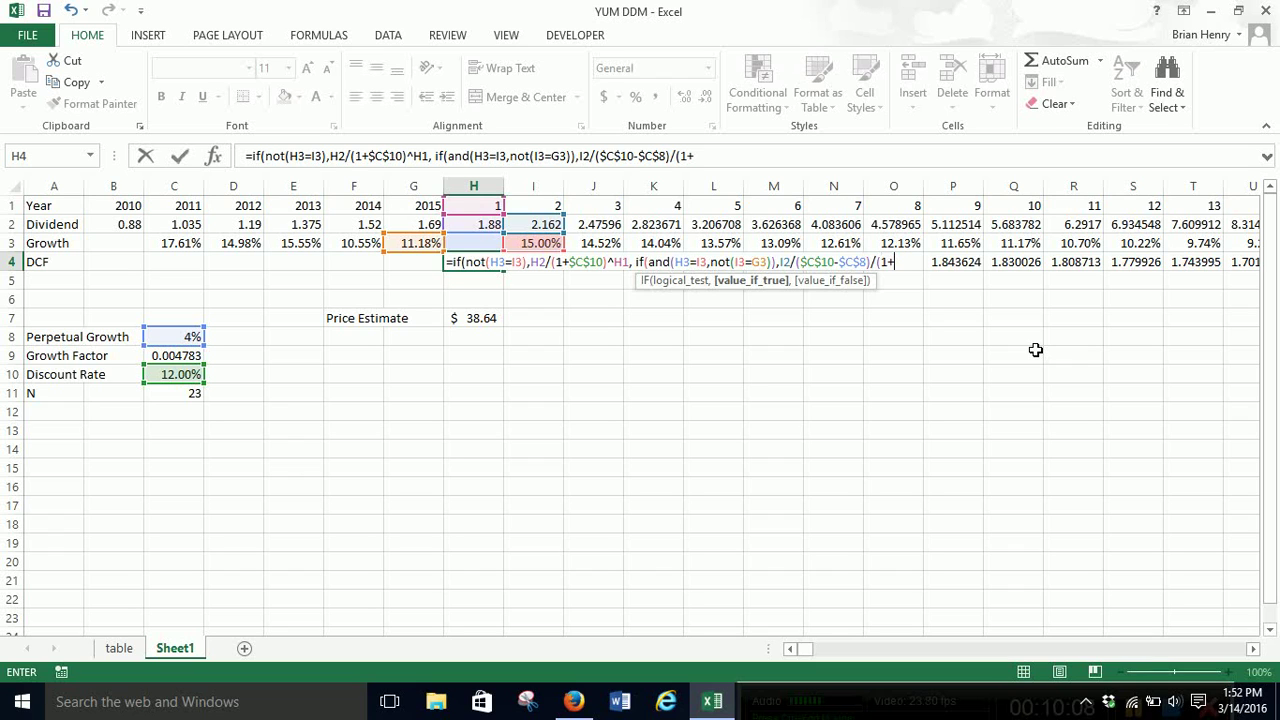
pyautogui.click(178, 373)
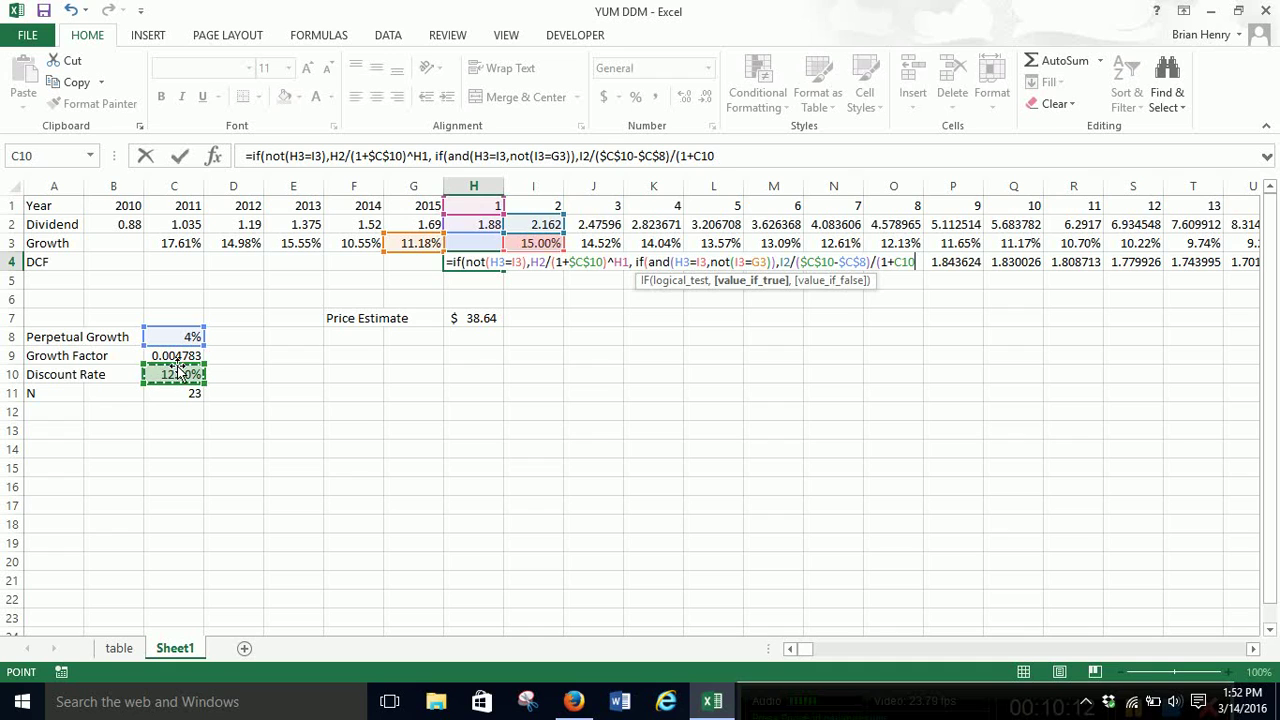
pyautogui.press('F4')
pyautogui.write(')')
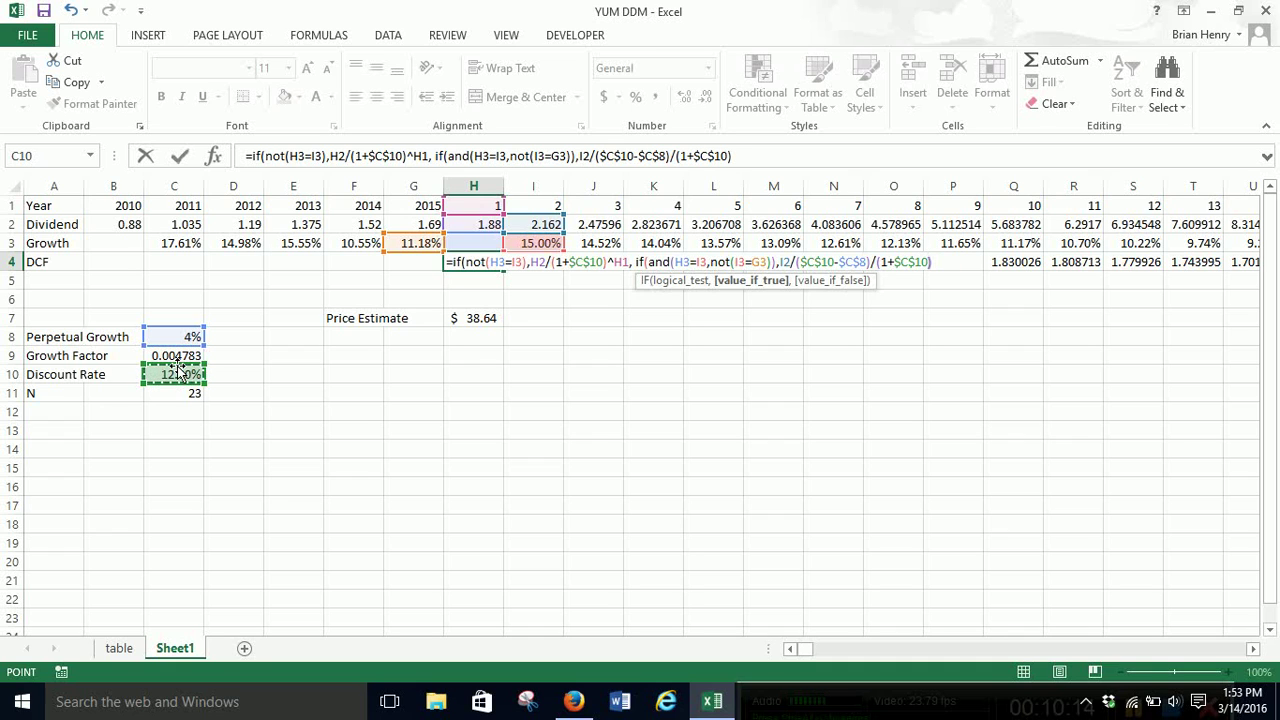
pyautogui.write('^')
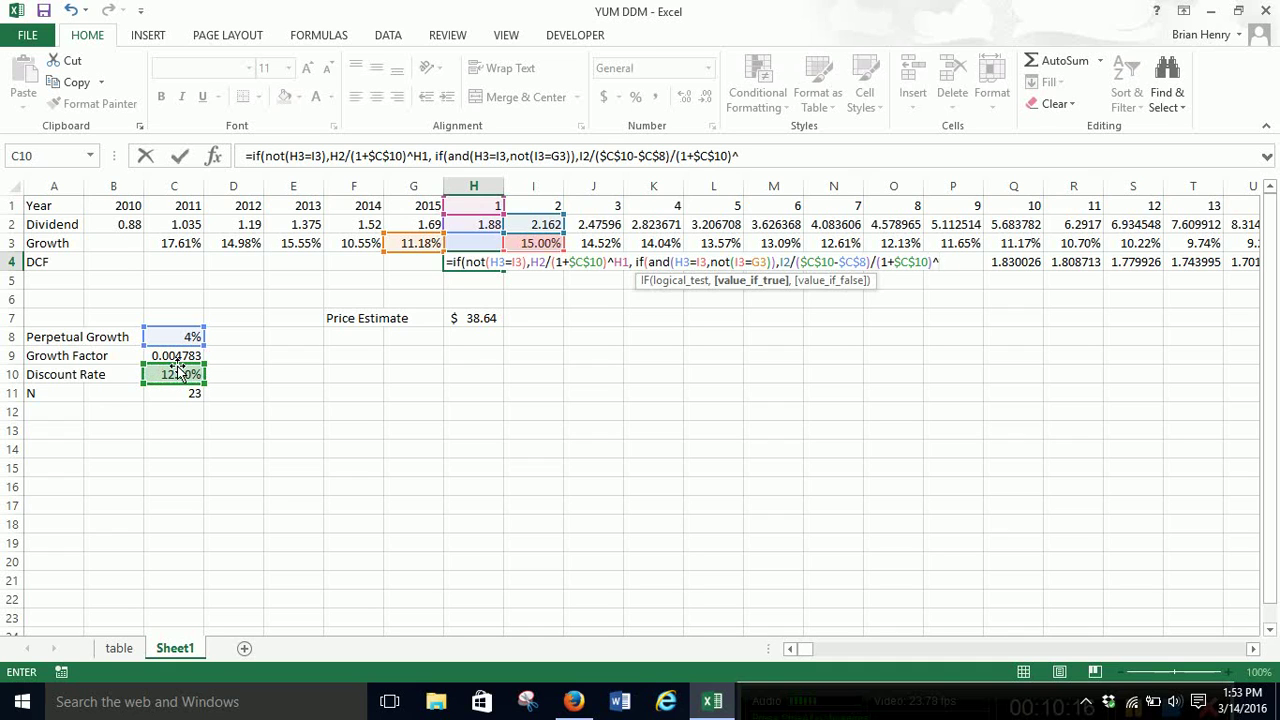
pyautogui.click(481, 204)
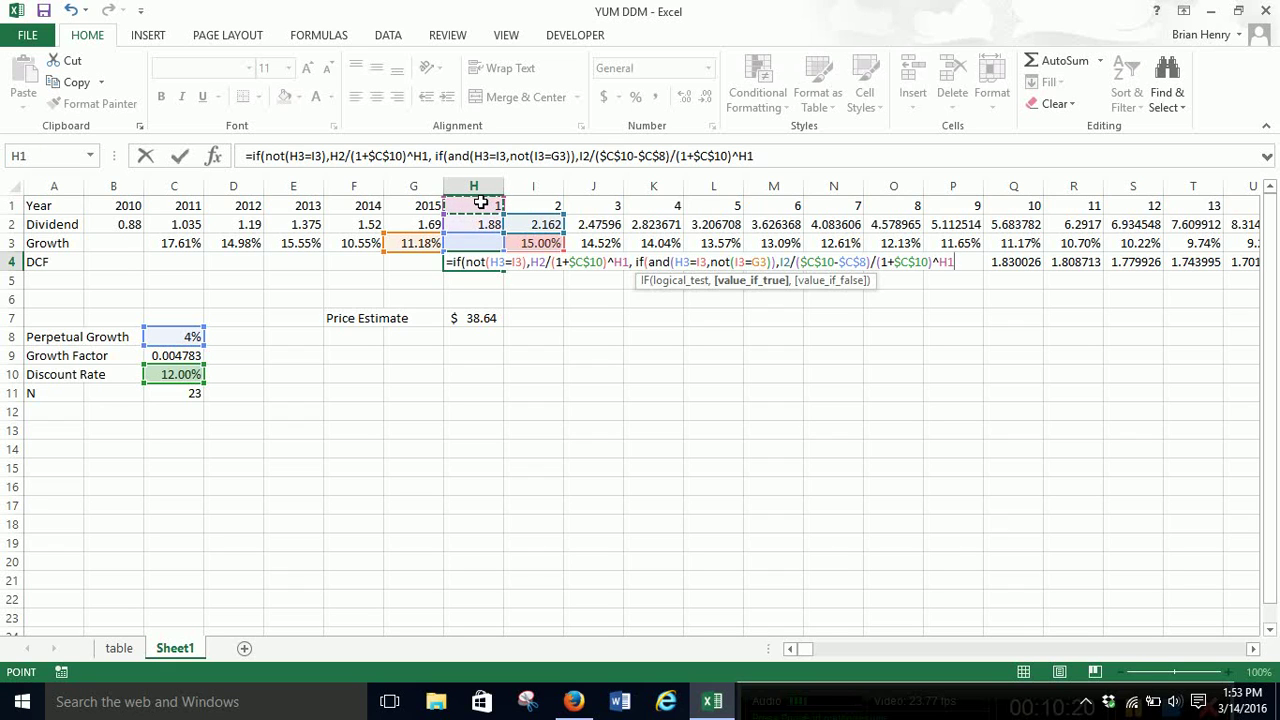
pyautogui.write(')')
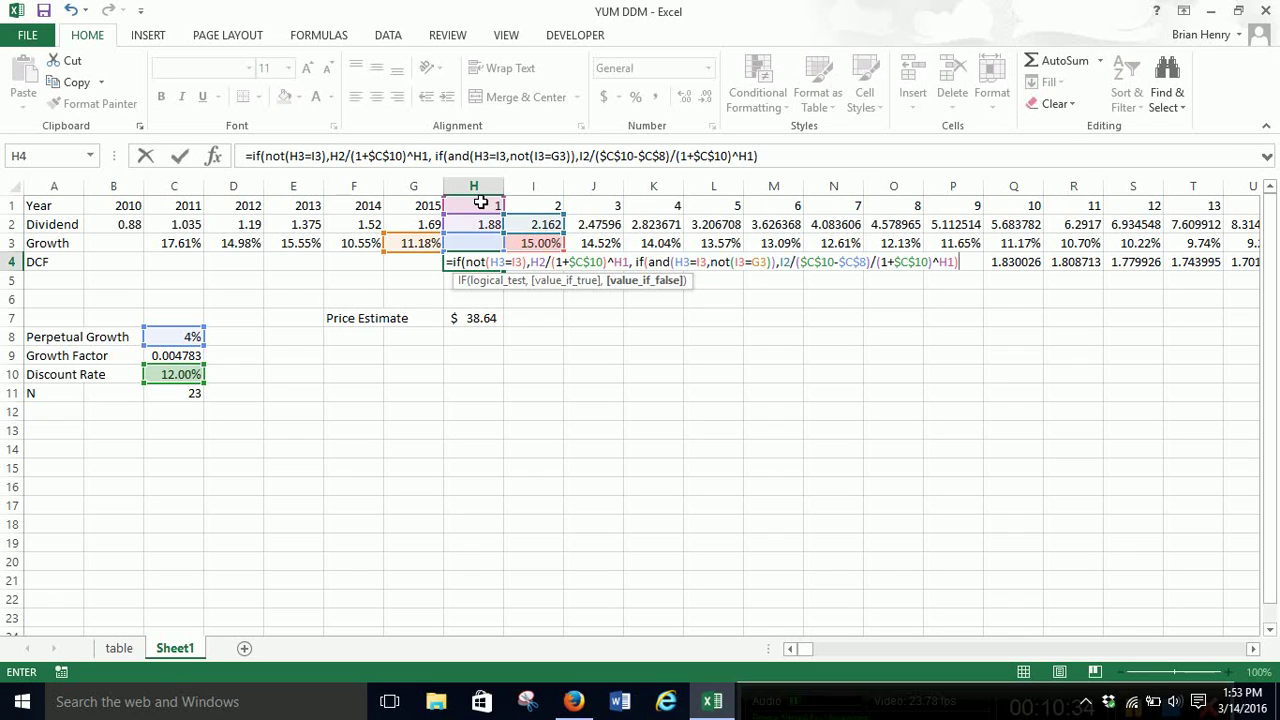
# - Remove a stray comma and add 0 as the nested IF's false result after the terminal-value term
pyautogui.write(',')
pyautogui.press('BackSpace')
pyautogui.click(634, 262)
pyautogui.click(531, 261)
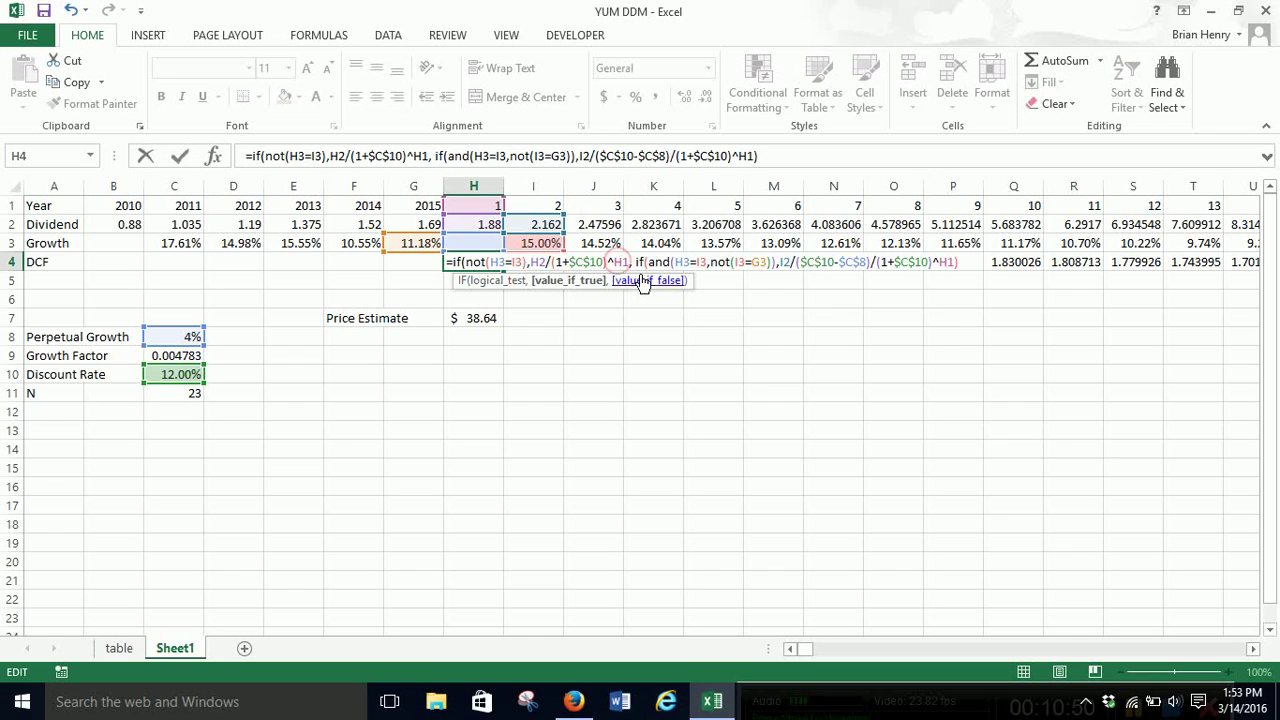
pyautogui.press('Right')
pyautogui.press('Right')
pyautogui.press('Right')
pyautogui.press('Right')
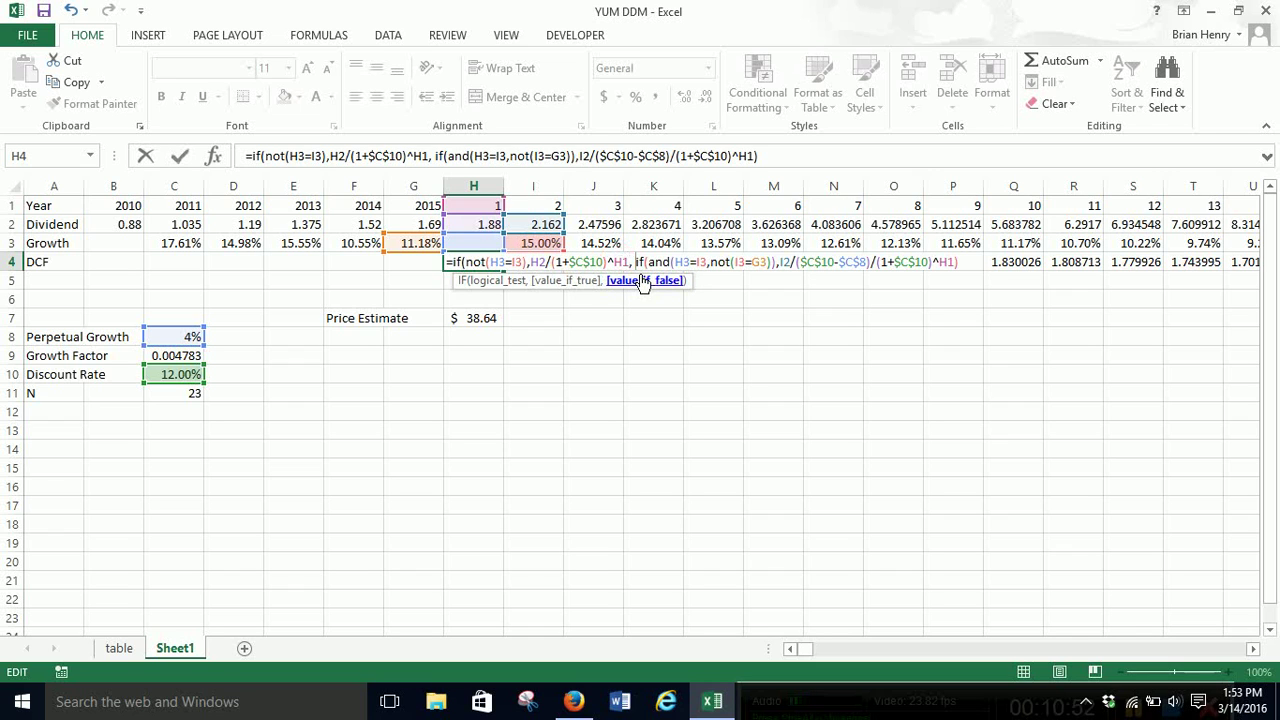
pyautogui.press('Right')
pyautogui.press('Right')
pyautogui.press('Right')
pyautogui.press('Right')
pyautogui.press('Right')
pyautogui.press('Right')
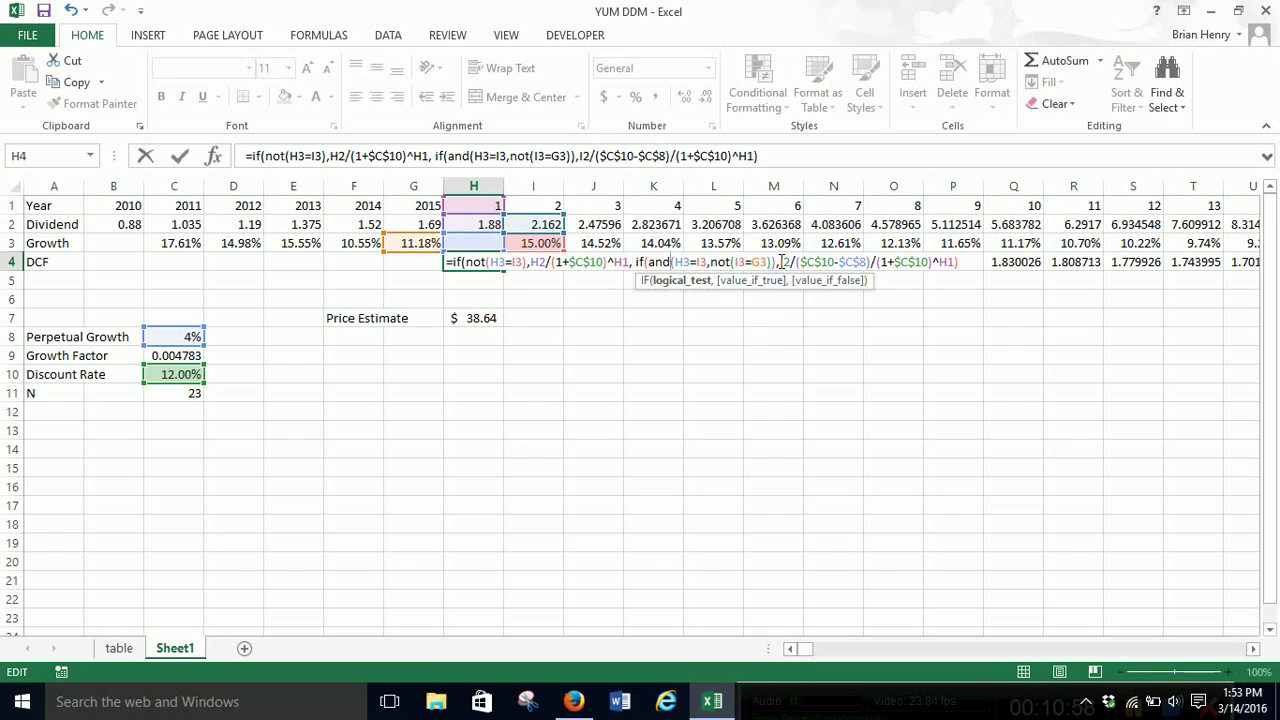
pyautogui.click(781, 262)
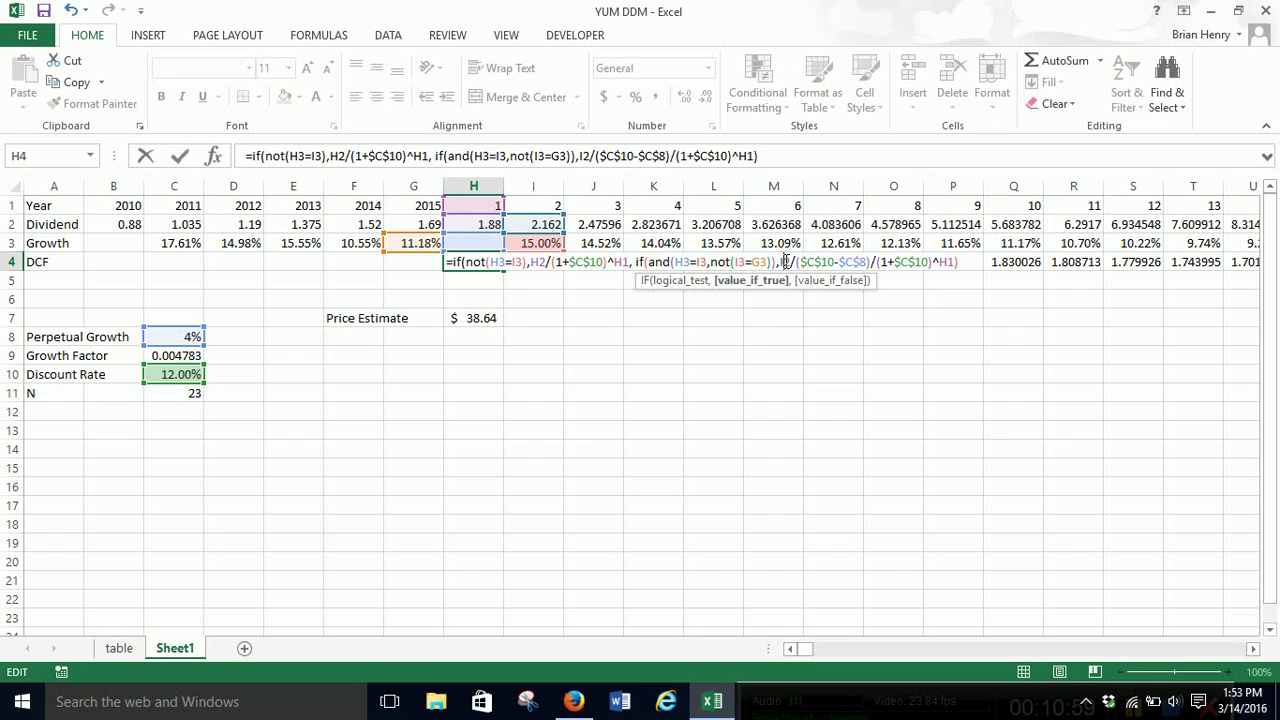
pyautogui.click(951, 262)
pyautogui.write(',')
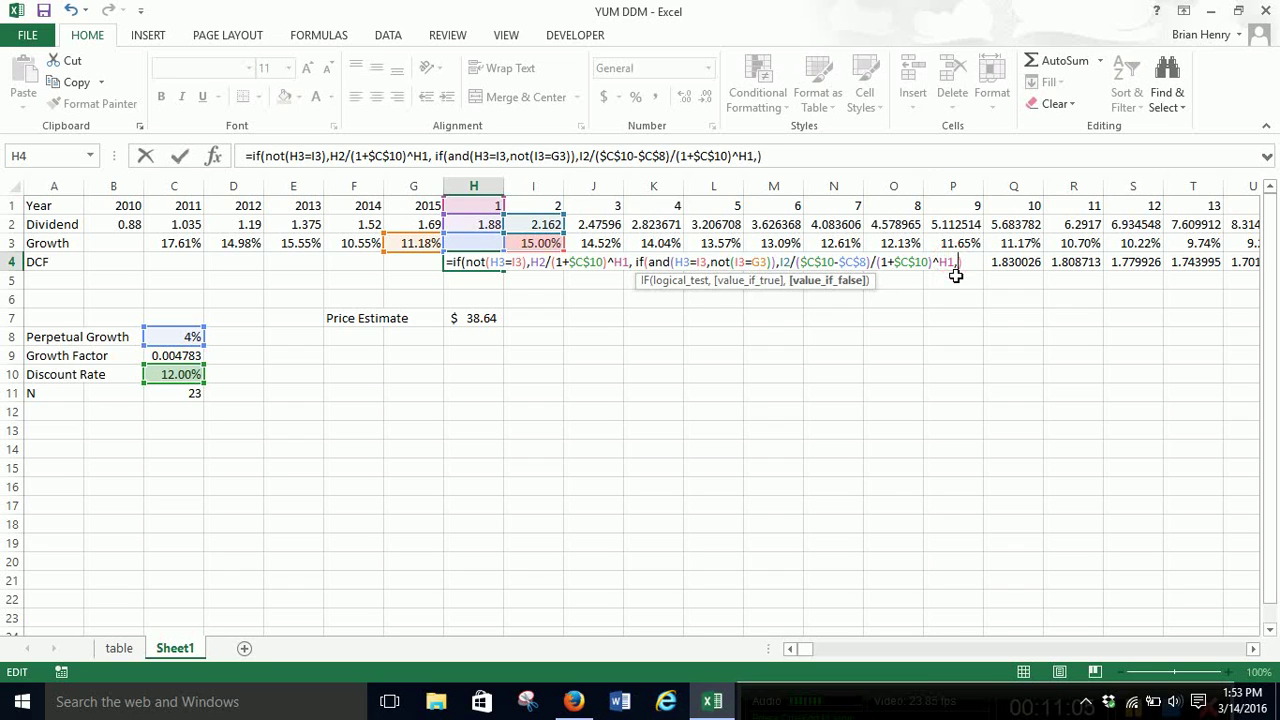
pyautogui.write('0')
pyautogui.press('Right')
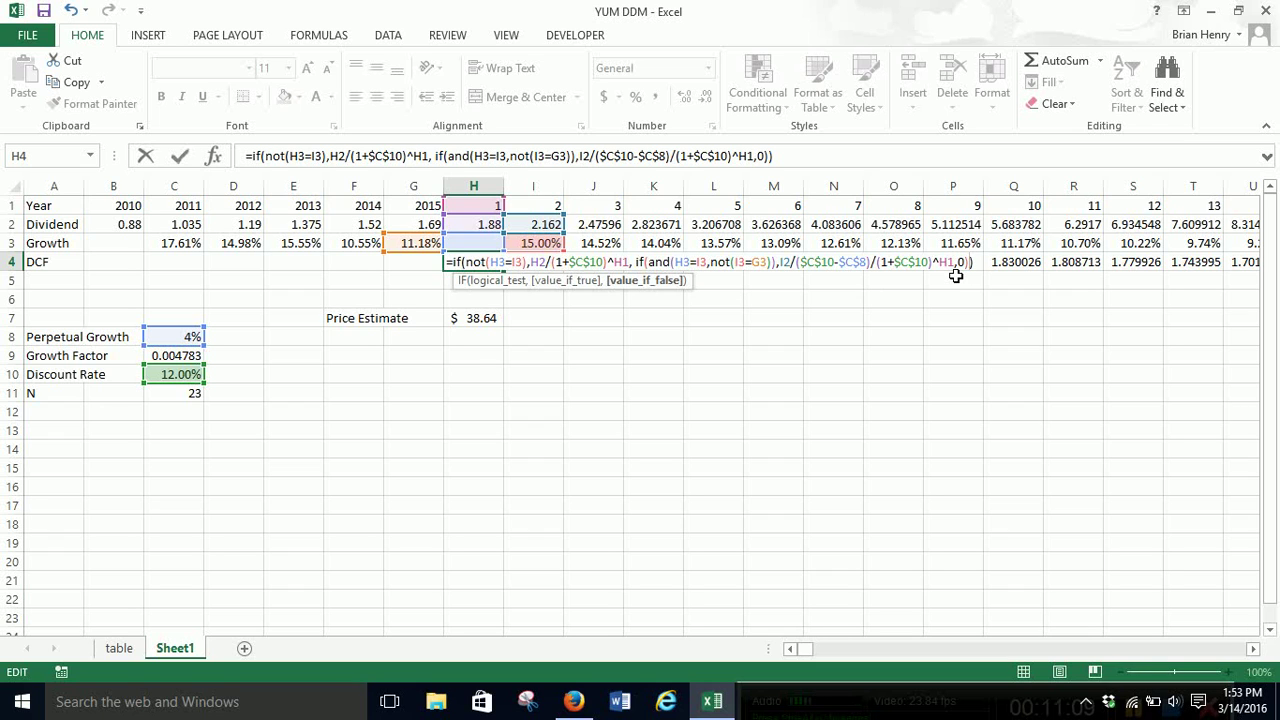
# - Commit the new DCF formula and fill it across H4:AI4
pyautogui.press('Return')
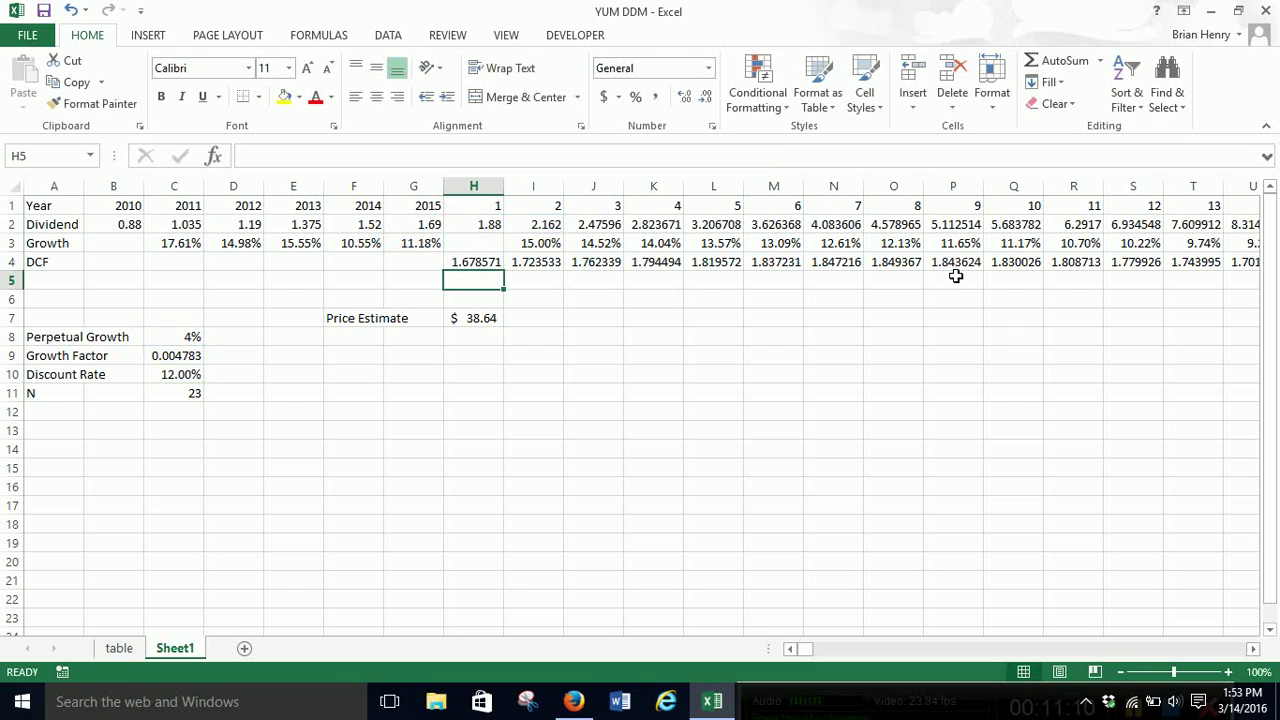
pyautogui.press('Up')
pyautogui.hotkey('ctrl', 'shift', 'Right')
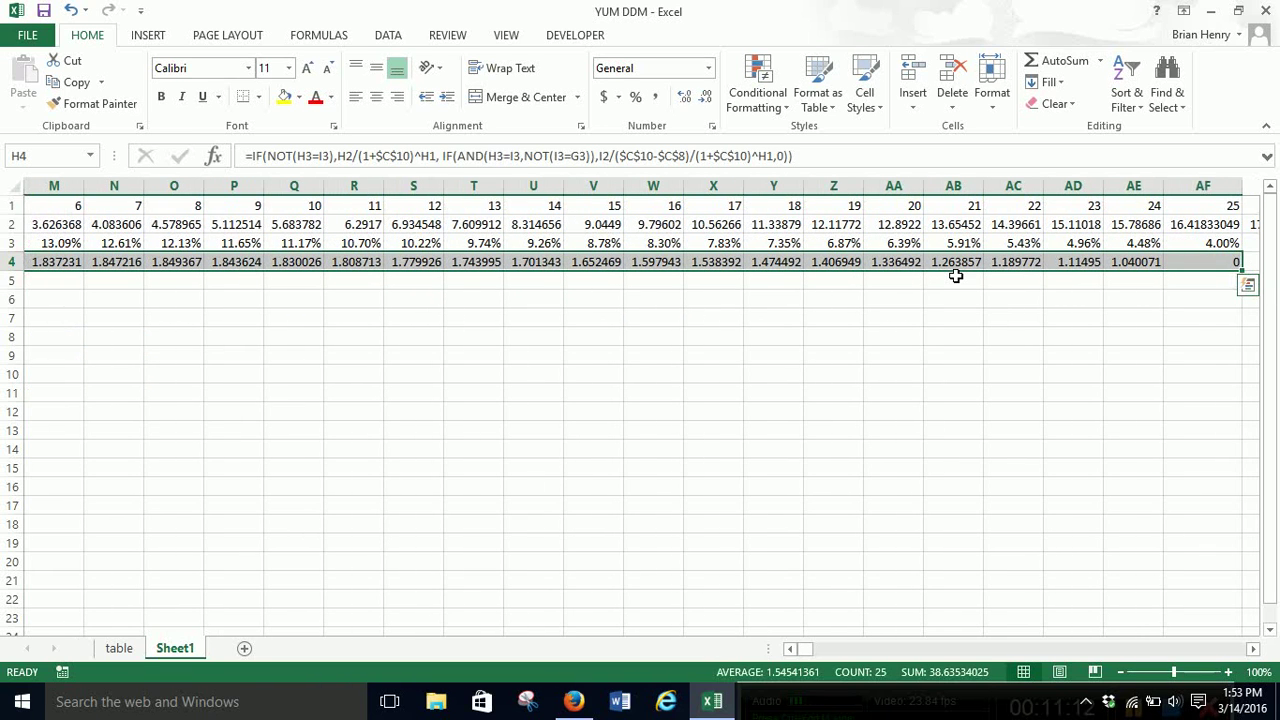
pyautogui.hotkey('ctrl', 'r')
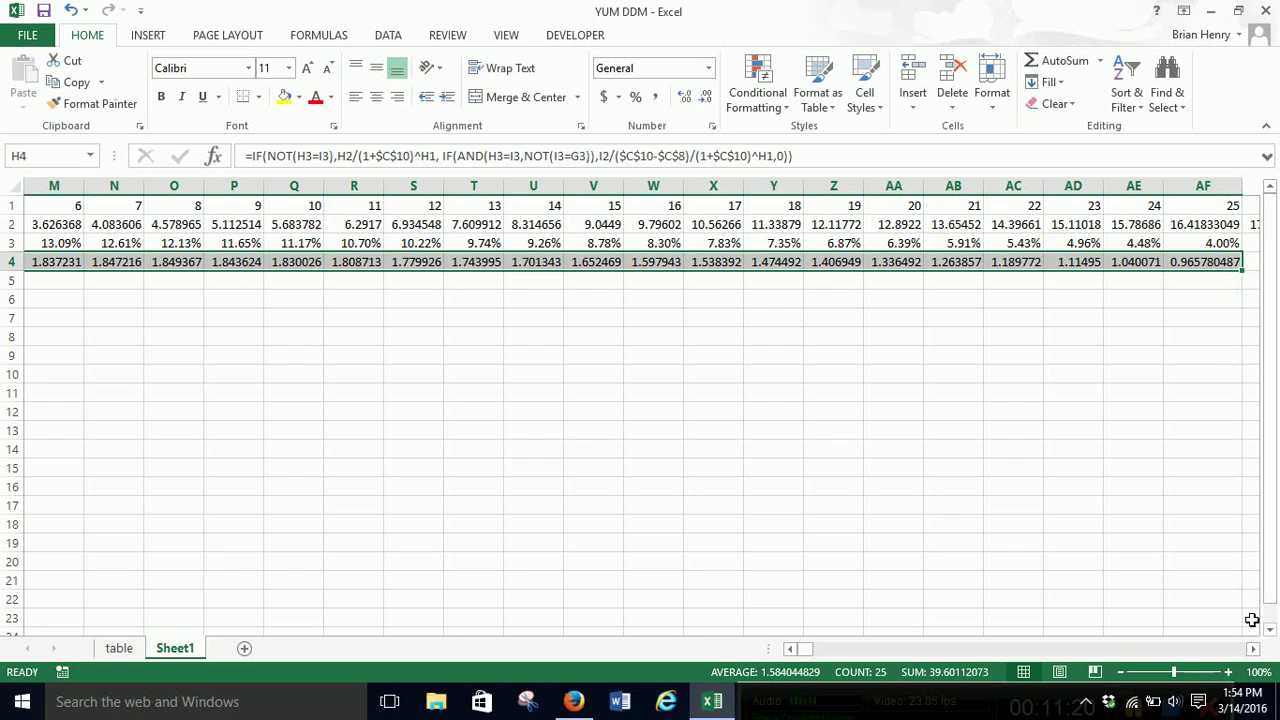
pyautogui.click(1253, 649)
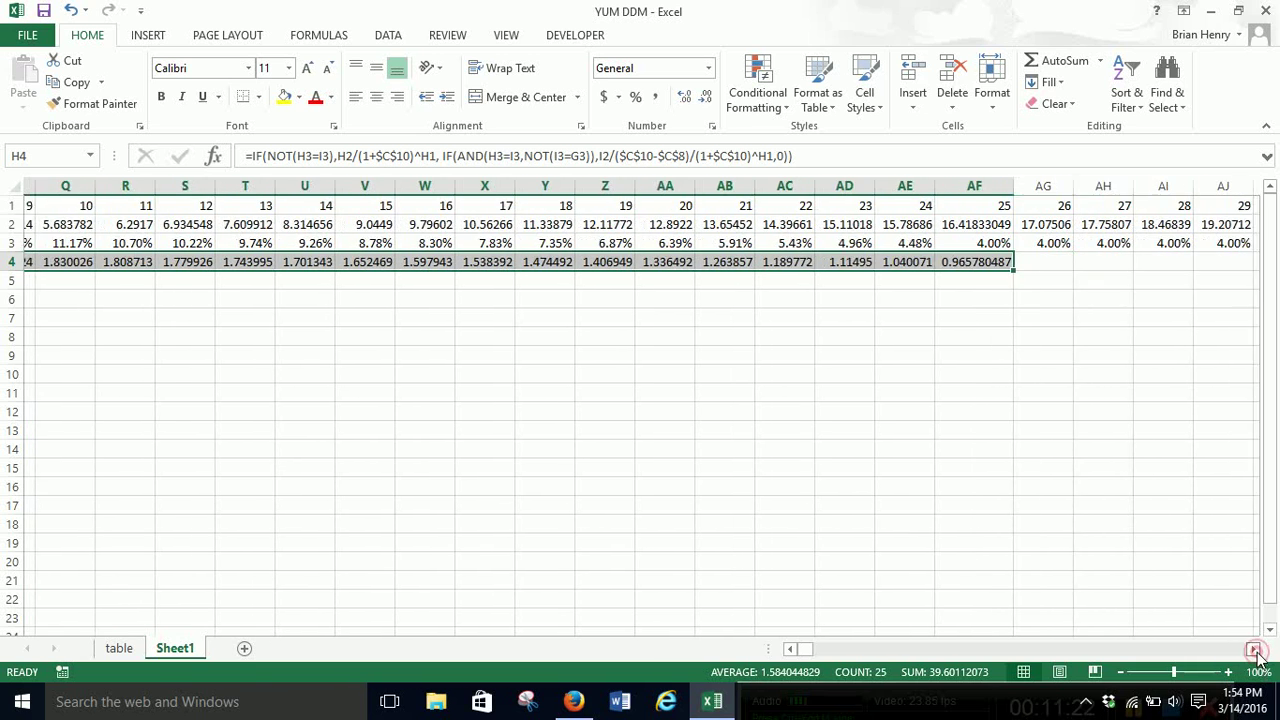
pyautogui.click(1253, 649)
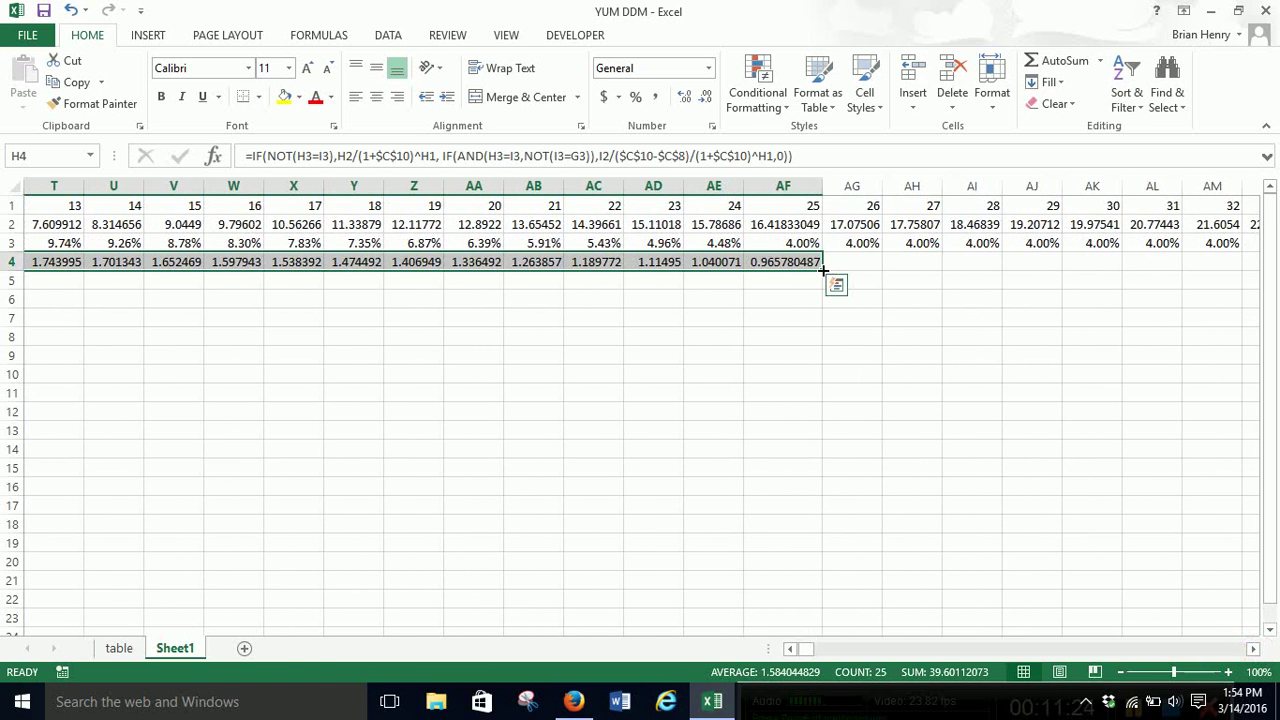
pyautogui.moveTo(822, 268); pyautogui.dragTo(1000, 277)
# - Check the AG4 result (11.65835) and the AF3:AH3 growth formulas, then extend the DCF formula through AV4
pyautogui.click(956, 330)
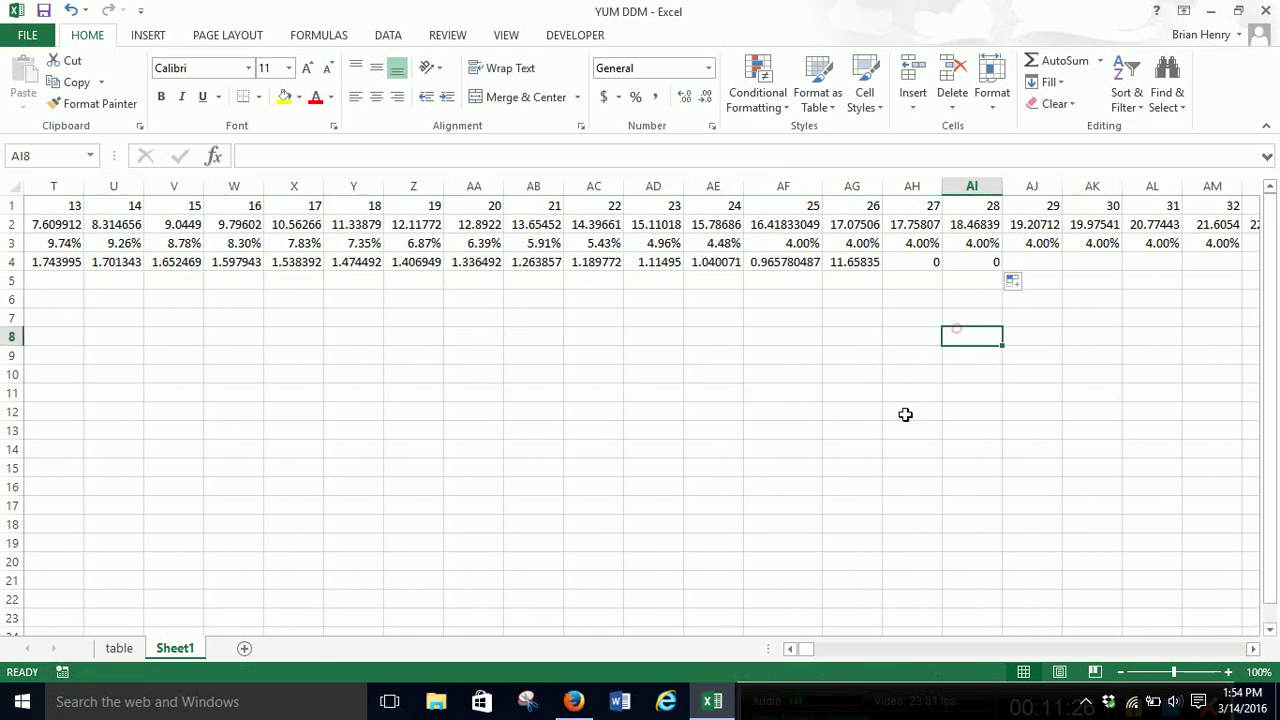
pyautogui.click(866, 265)
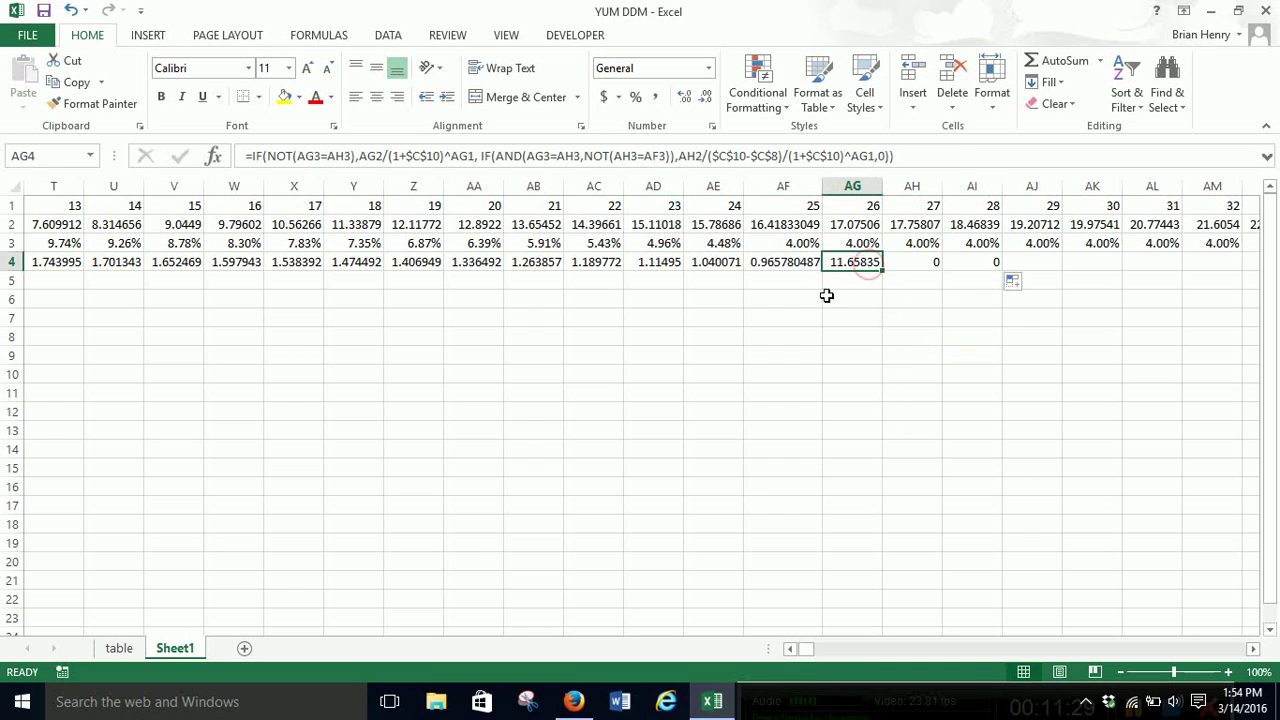
pyautogui.click(865, 243)
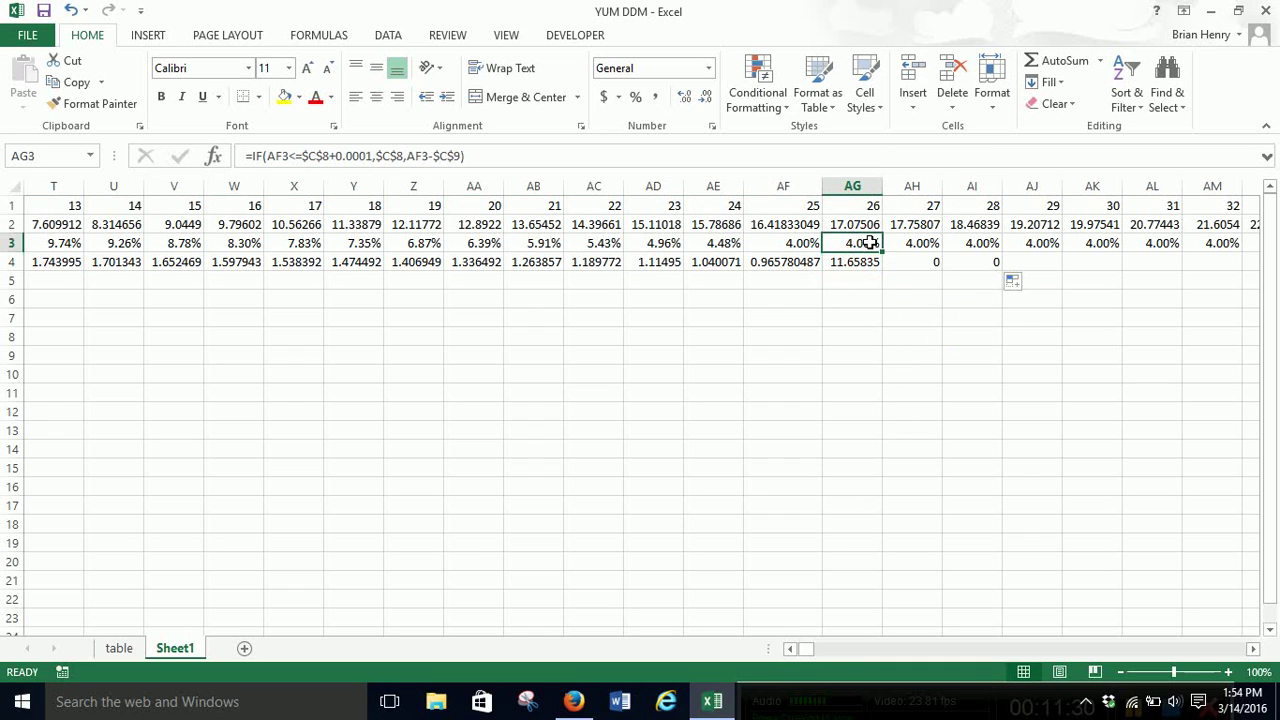
pyautogui.click(802, 238)
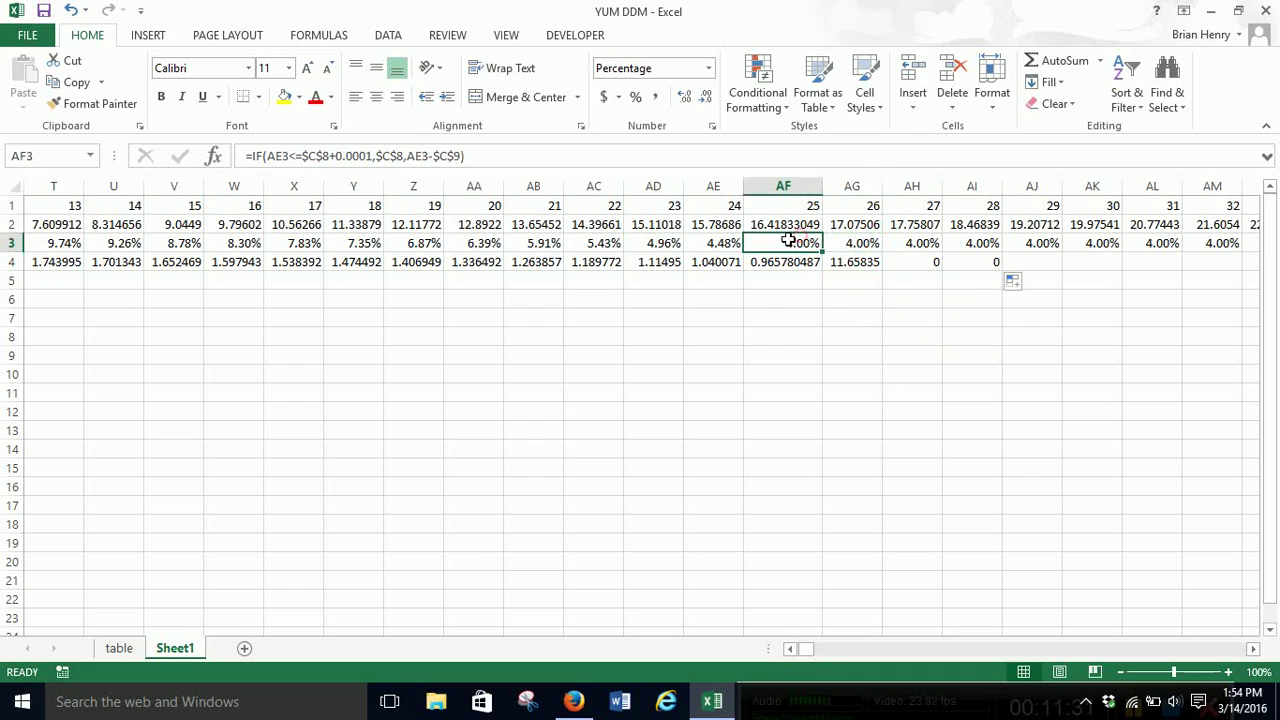
pyautogui.click(866, 262)
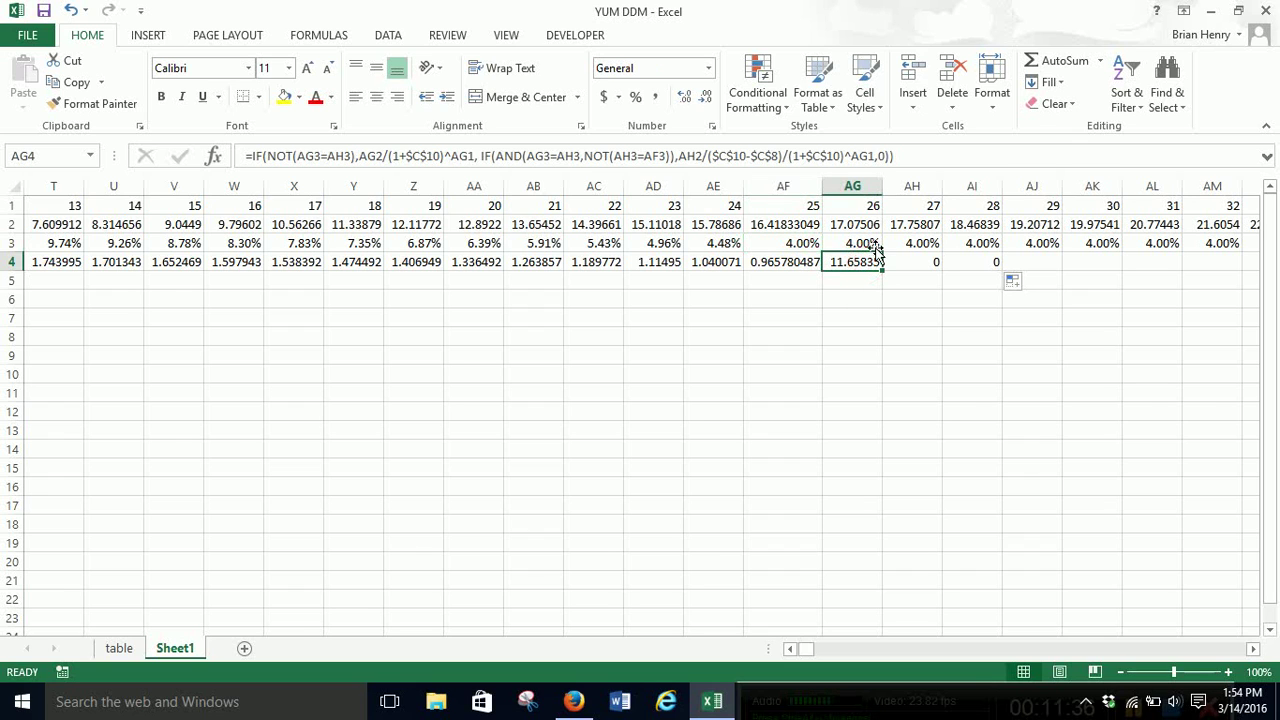
pyautogui.click(898, 241)
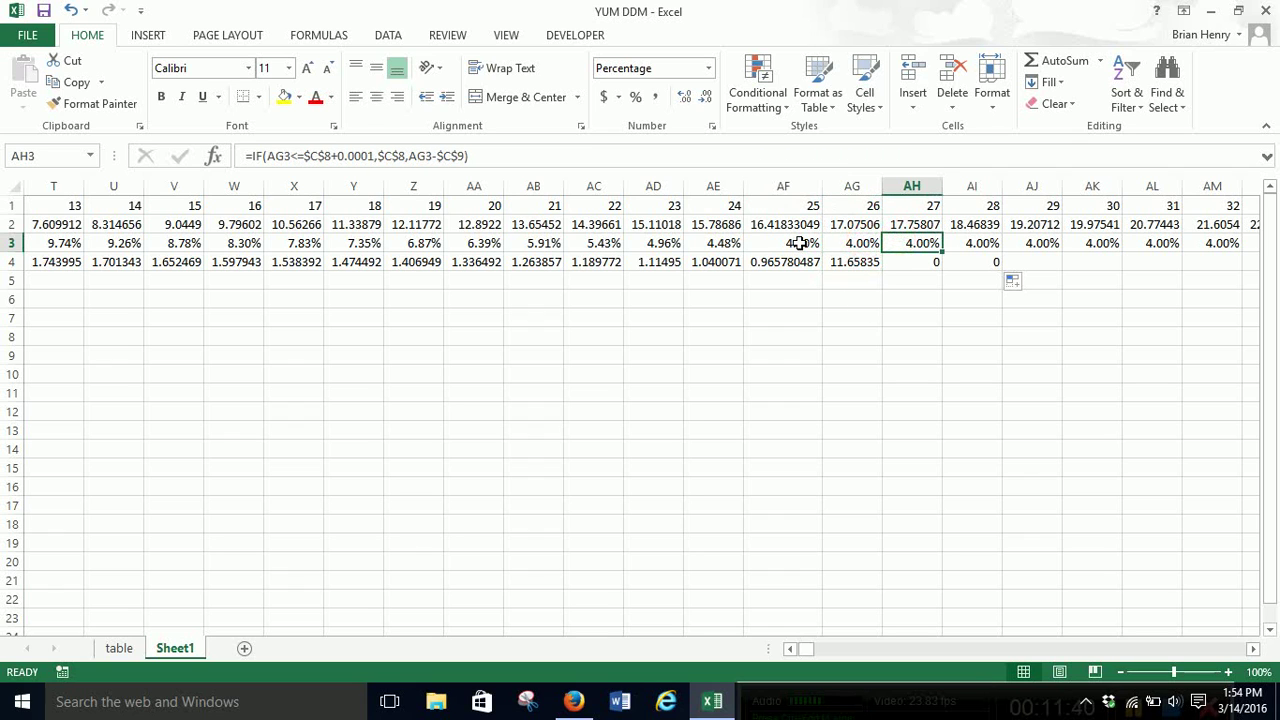
pyautogui.click(853, 268)
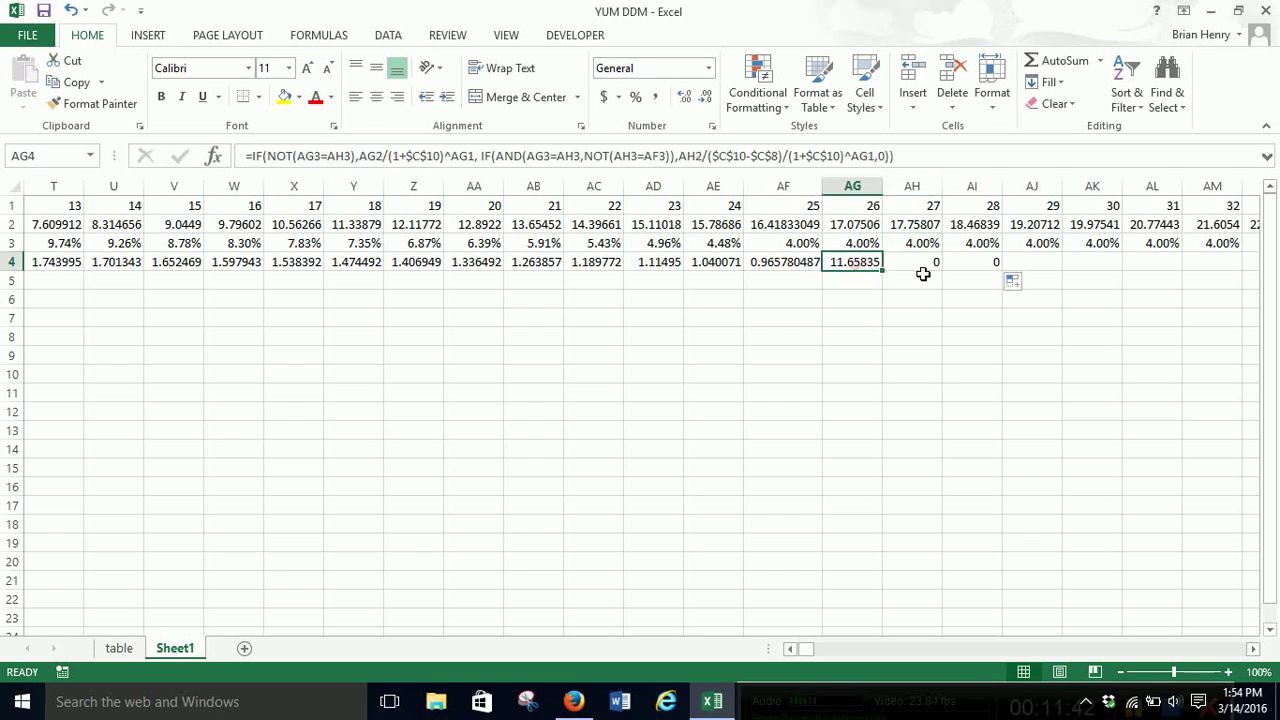
pyautogui.click(995, 263)
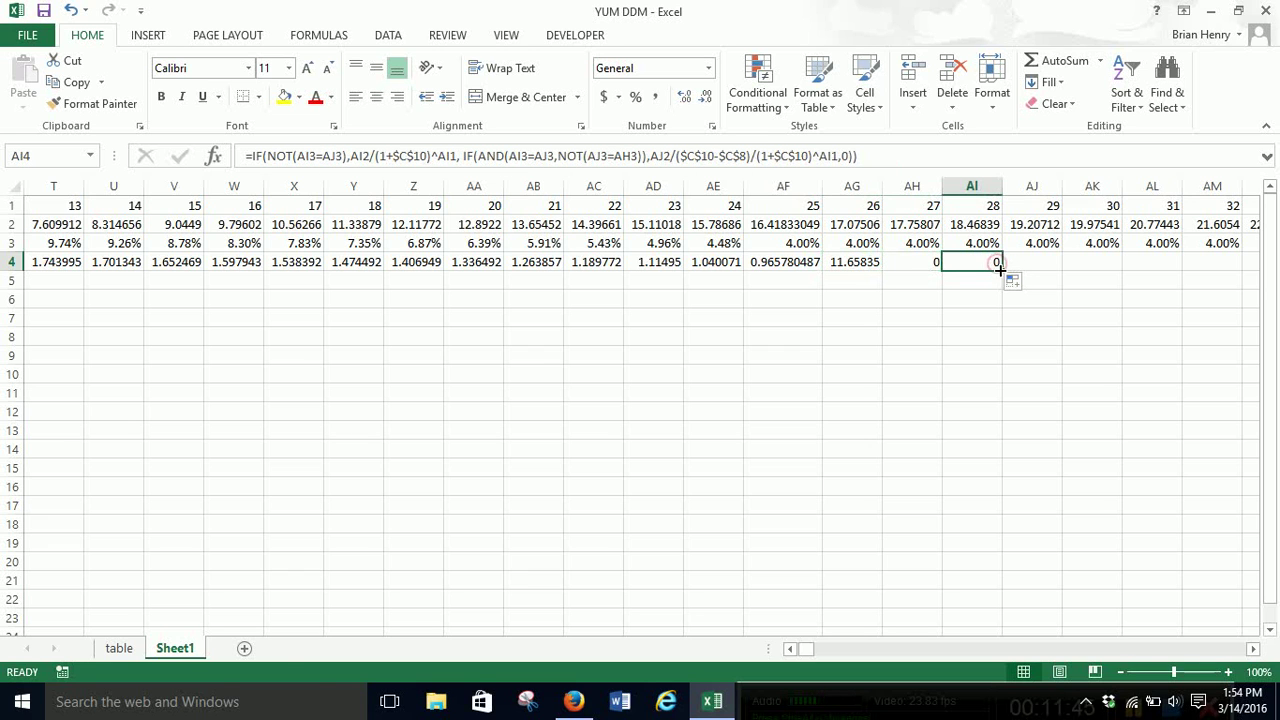
pyautogui.moveTo(1002, 265); pyautogui.dragTo(891, 275)
# - Clear the broken #REF! formula from XFD4 so the DCF row ends at XFC4
pyautogui.click(860, 264)
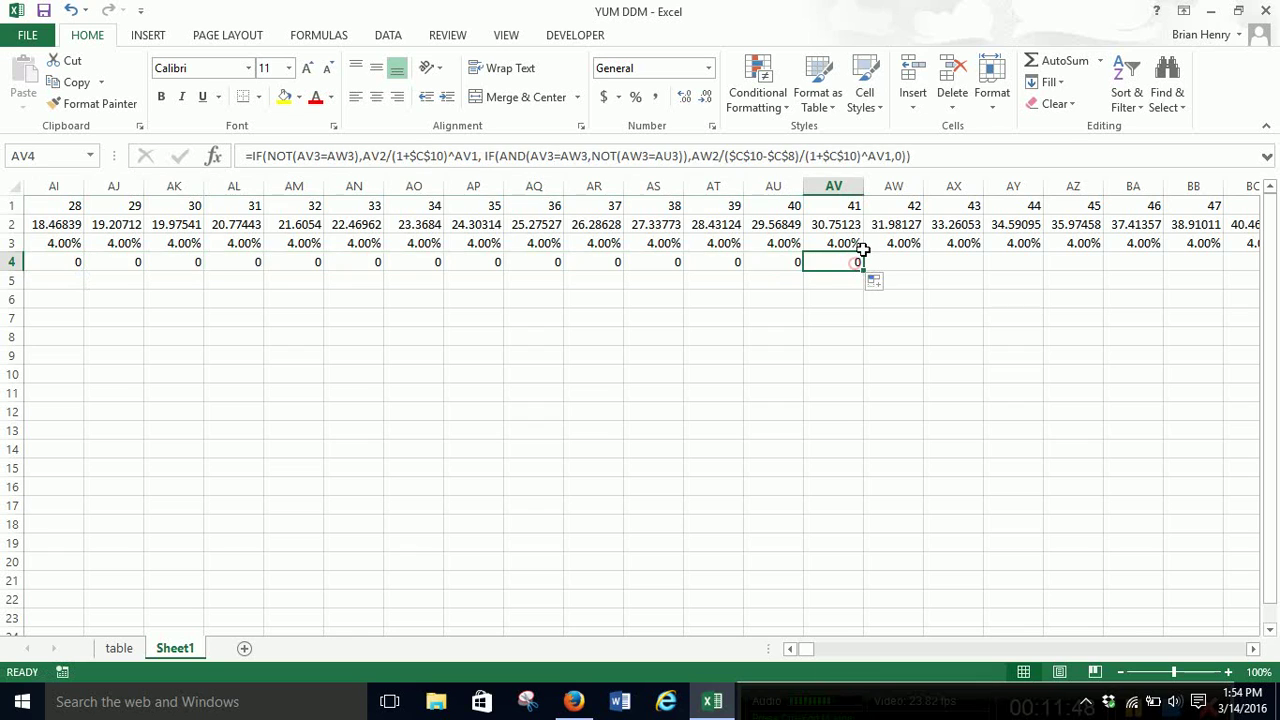
pyautogui.hotkey('ctrl', 'shift', 'Right')
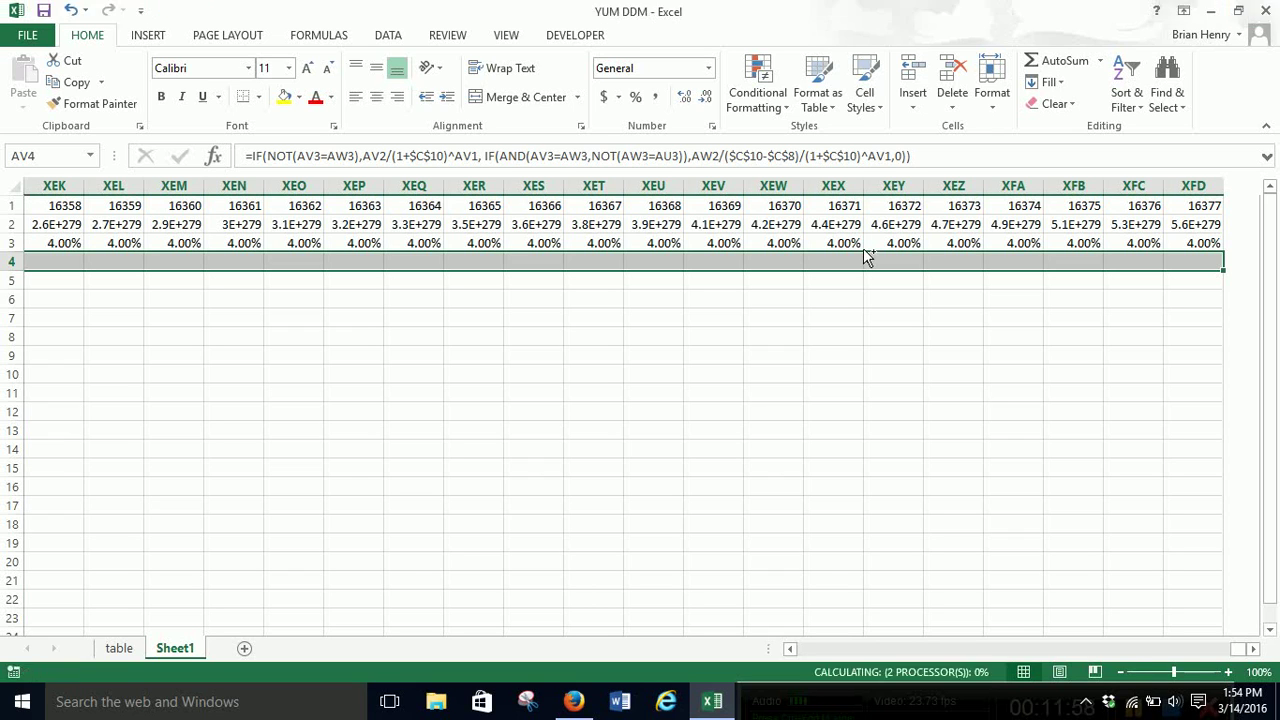
pyautogui.press('Right')
pyautogui.hotkey('ctrl', 'Right')
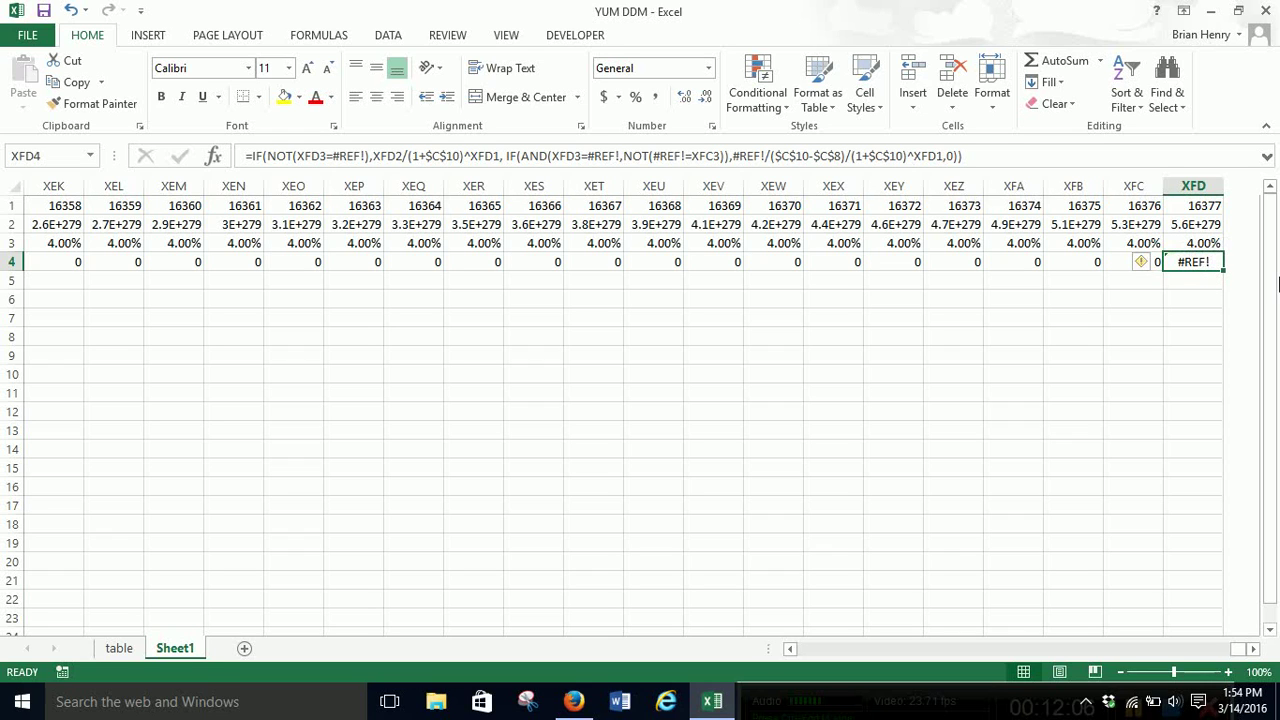
pyautogui.press('Delete')
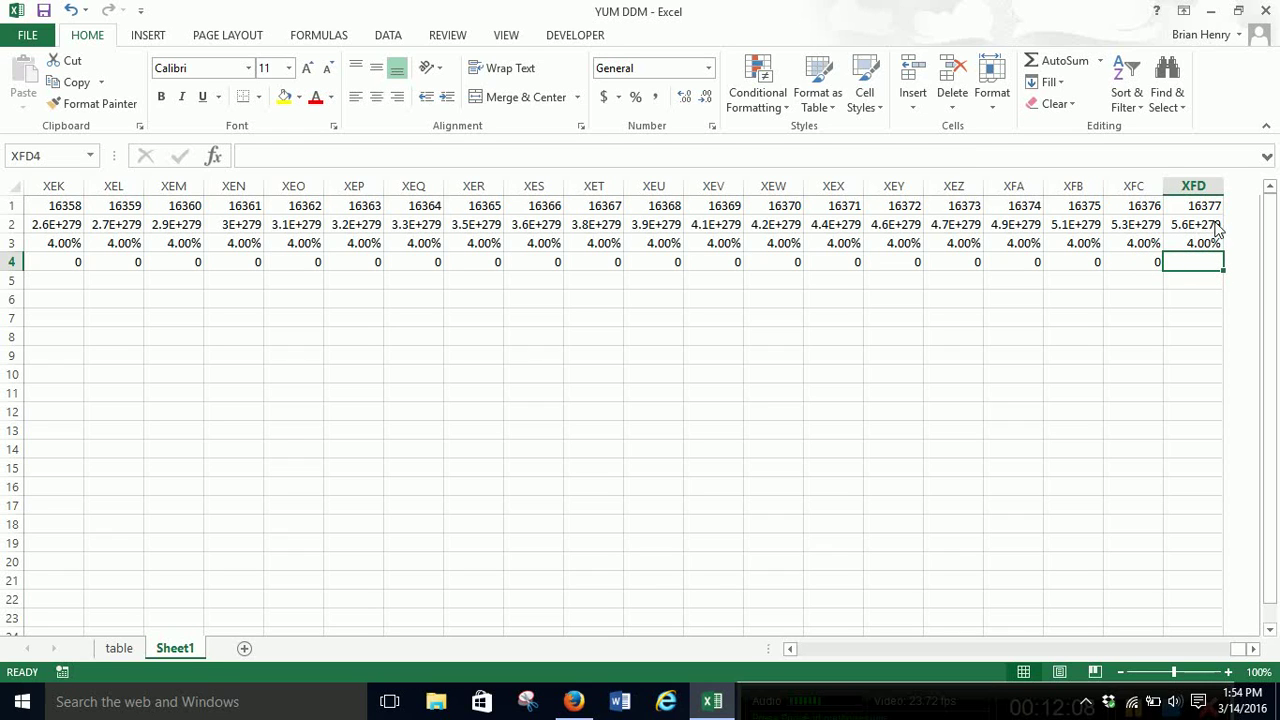
# - Move from the end of row 4 back to the Price Estimate cell H7
pyautogui.press('Left')
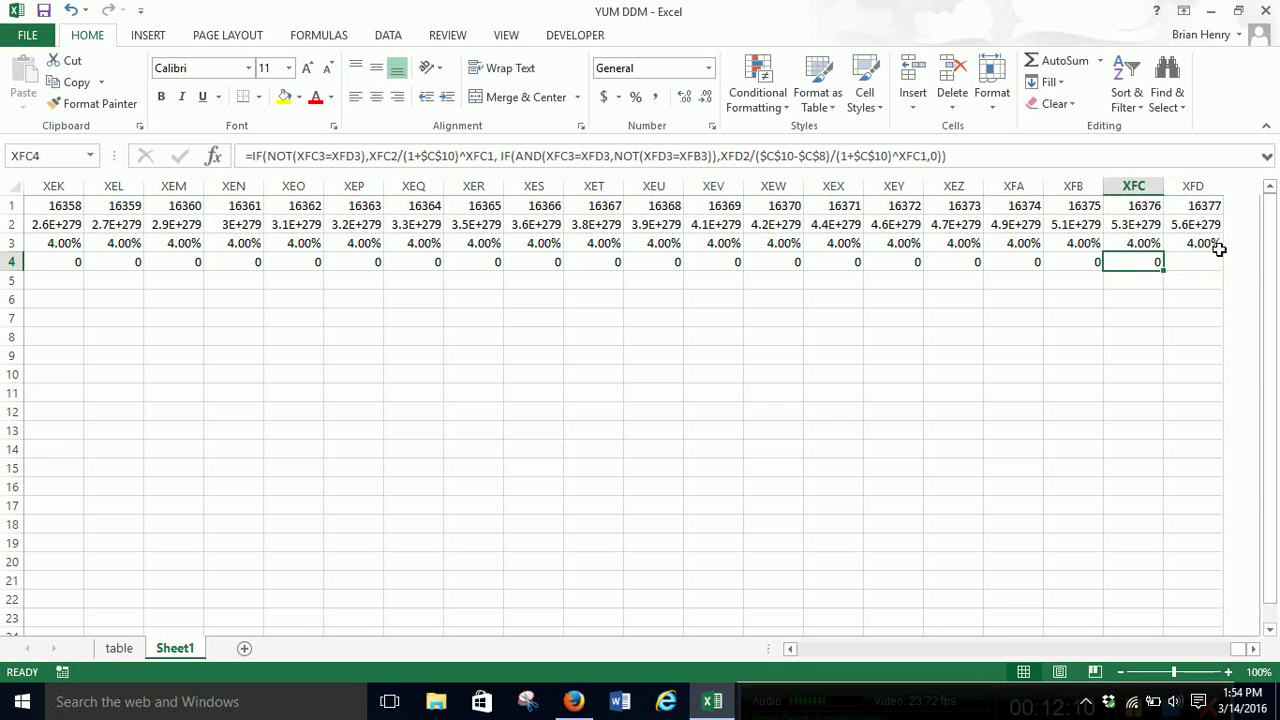
pyautogui.hotkey('ctrl', 'Left')
pyautogui.press('Left')
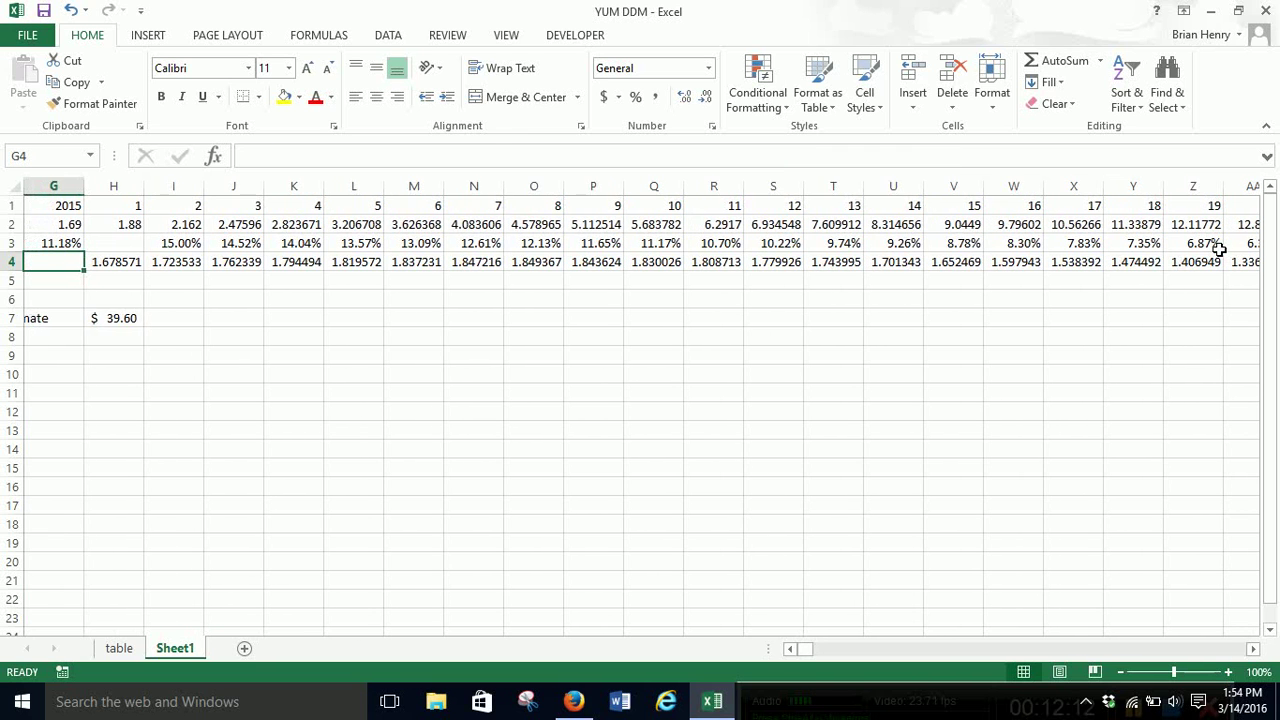
pyautogui.hotkey('ctrl', 'Left')
pyautogui.press('Right')
pyautogui.press('Right')
pyautogui.press('Down')
pyautogui.press('Down')
pyautogui.press('Down')
pyautogui.press('Down')
pyautogui.press('Right')
pyautogui.press('Right')
pyautogui.press('Right')
pyautogui.press('Right')
pyautogui.press('Right')
pyautogui.press('Up')
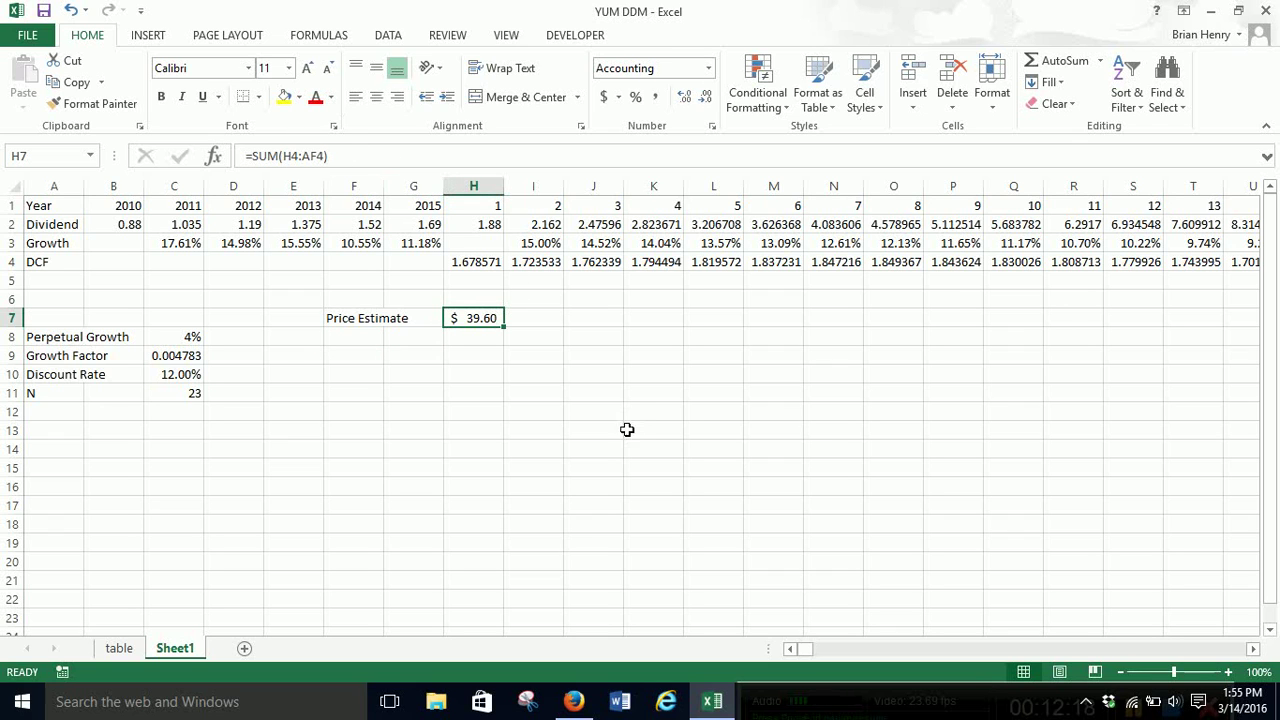
# - Change the Price Estimate in H7 to =SUM(H4:XFC4), giving $51.26
pyautogui.moveTo(325, 156); pyautogui.dragTo(289, 156)
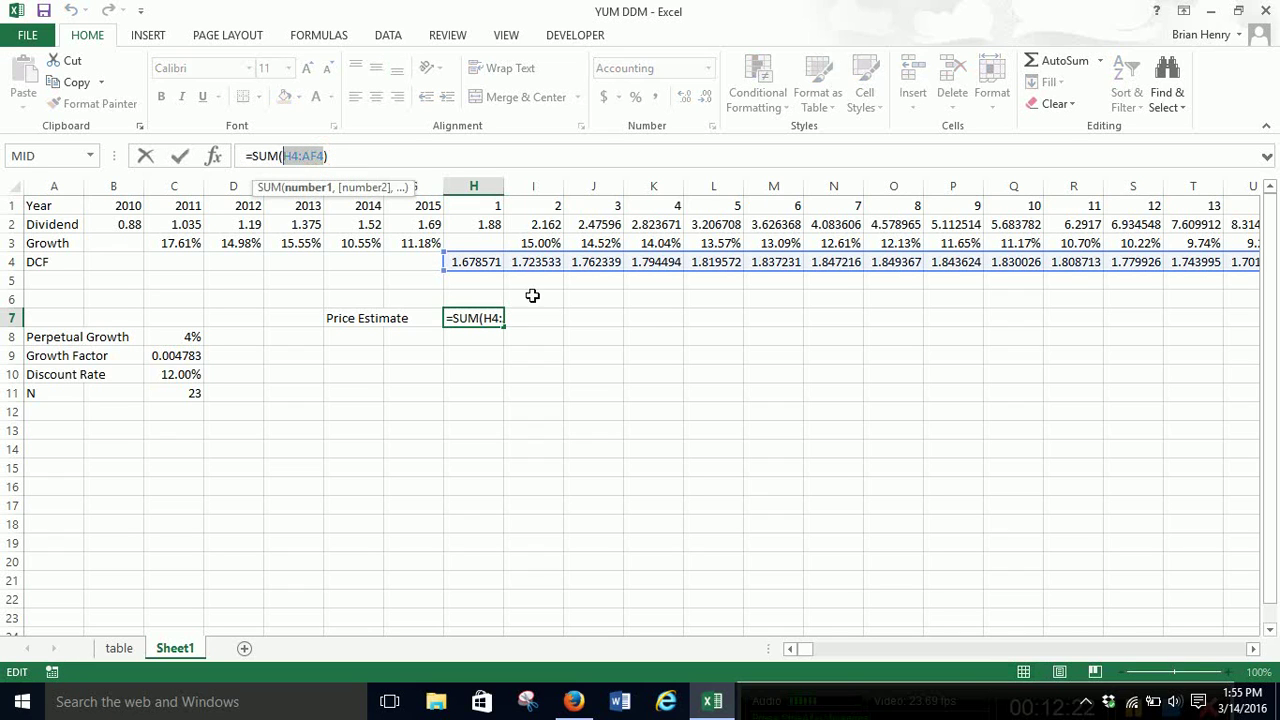
pyautogui.click(474, 260)
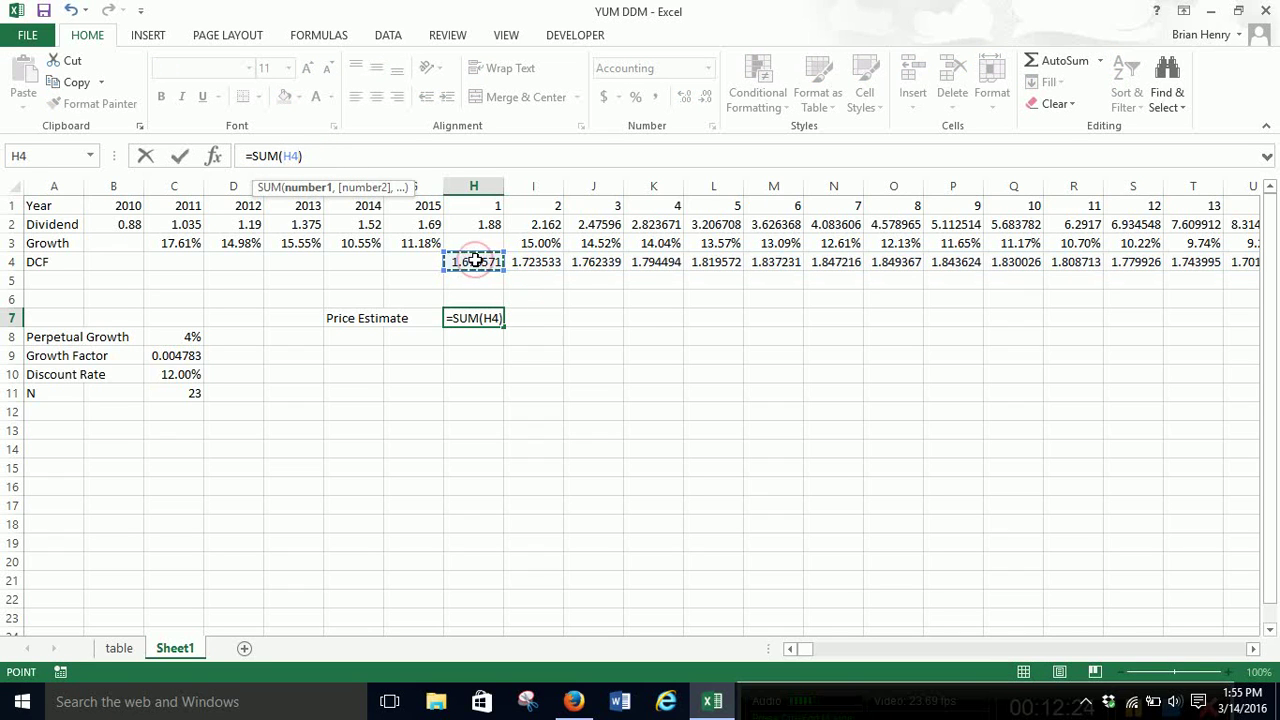
pyautogui.hotkey('ctrl', 'shift', 'Right')
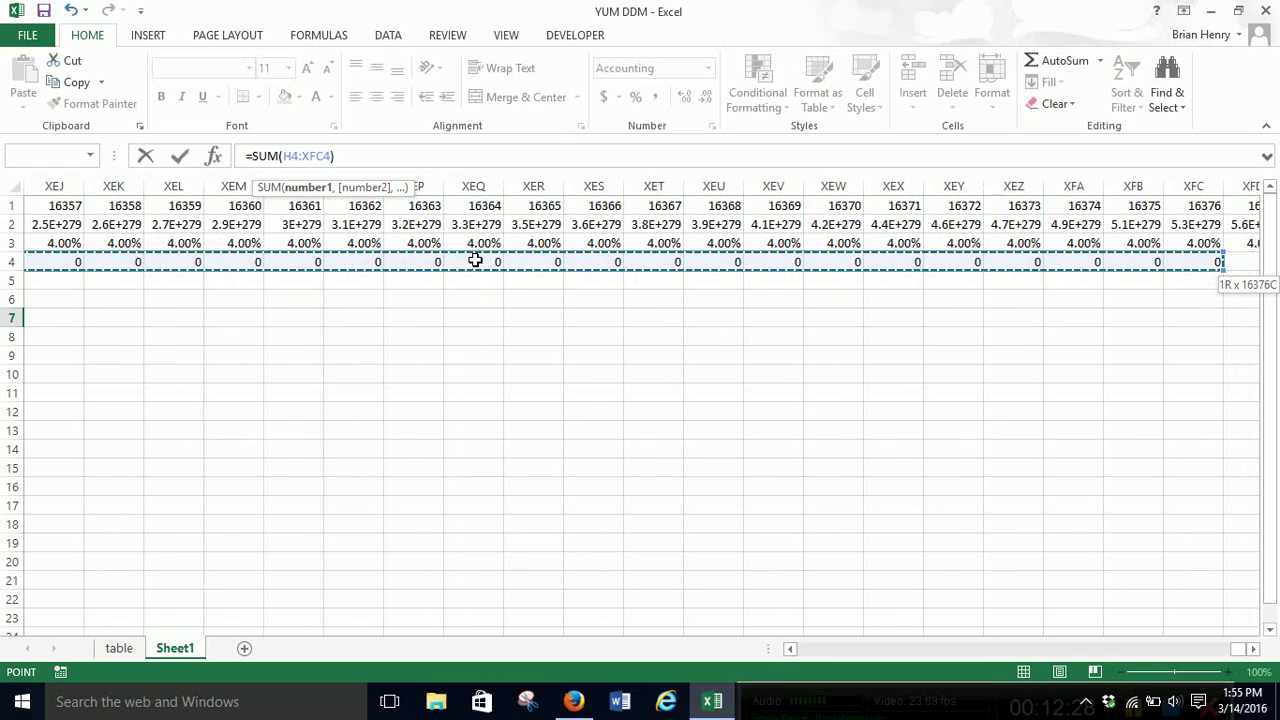
pyautogui.press('Return')
# - Review the Perpetual Growth value, the H7 formula and the N value in C11
pyautogui.press('Left')
pyautogui.press('Left')
pyautogui.press('Left')
pyautogui.press('Left')
pyautogui.press('Left')
pyautogui.press('Left')
pyautogui.press('Left')
pyautogui.press('Right')
pyautogui.press('Right')
pyautogui.press('Right')
pyautogui.press('Right')
pyautogui.press('Right')
pyautogui.press('Right')
pyautogui.press('Right')
pyautogui.press('Right')
pyautogui.press('Up')
pyautogui.press('Left')
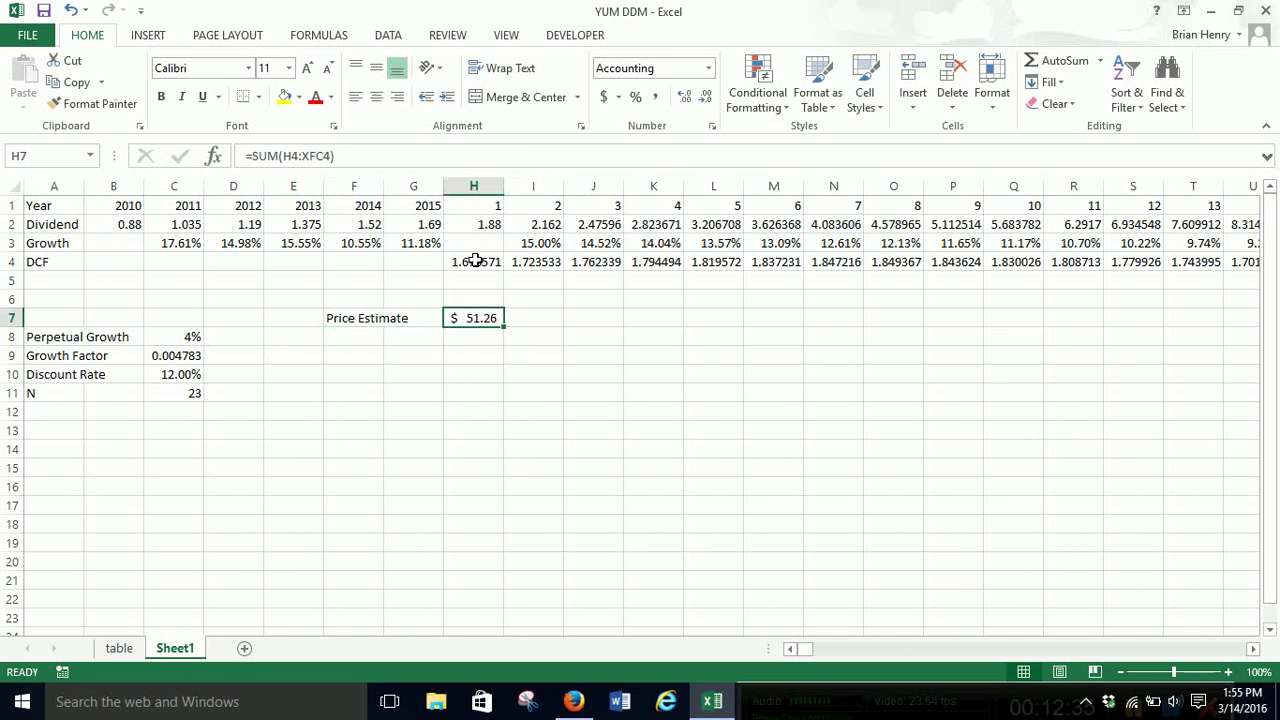
pyautogui.click(193, 391)
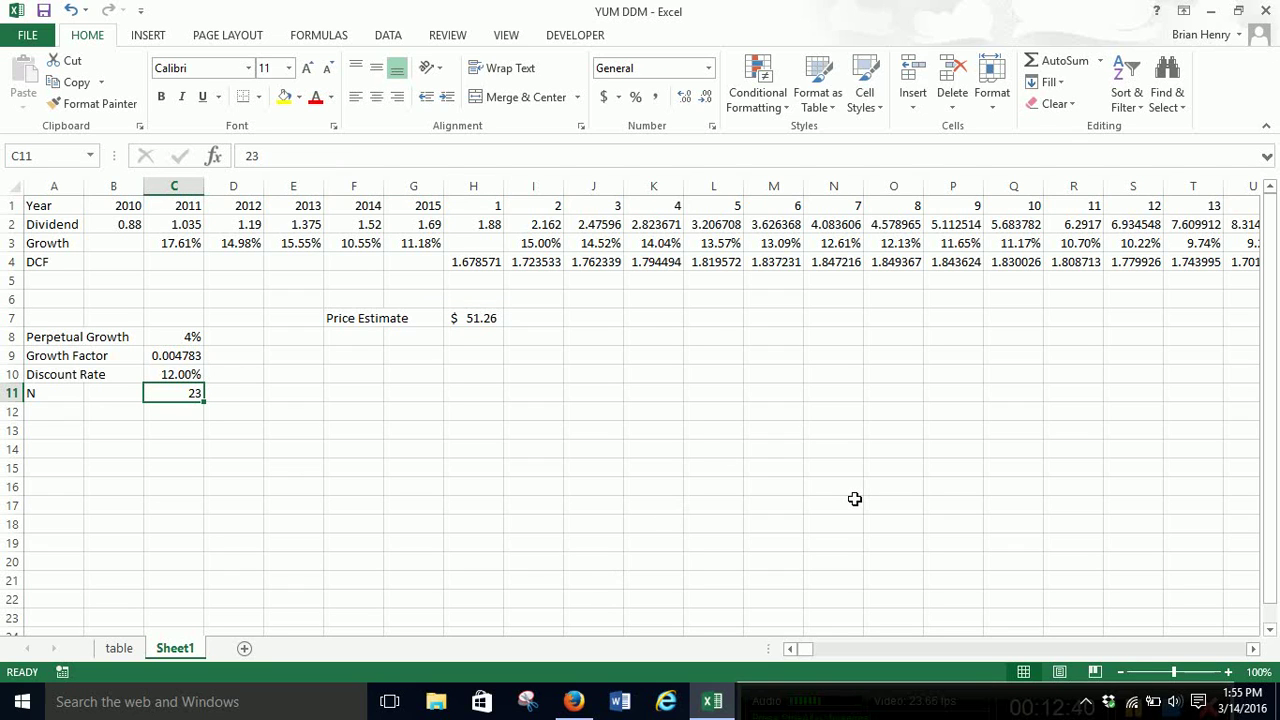
# - Run Goal Seek to set H7 to 77.5 by changing N in C11
pyautogui.click(494, 395)
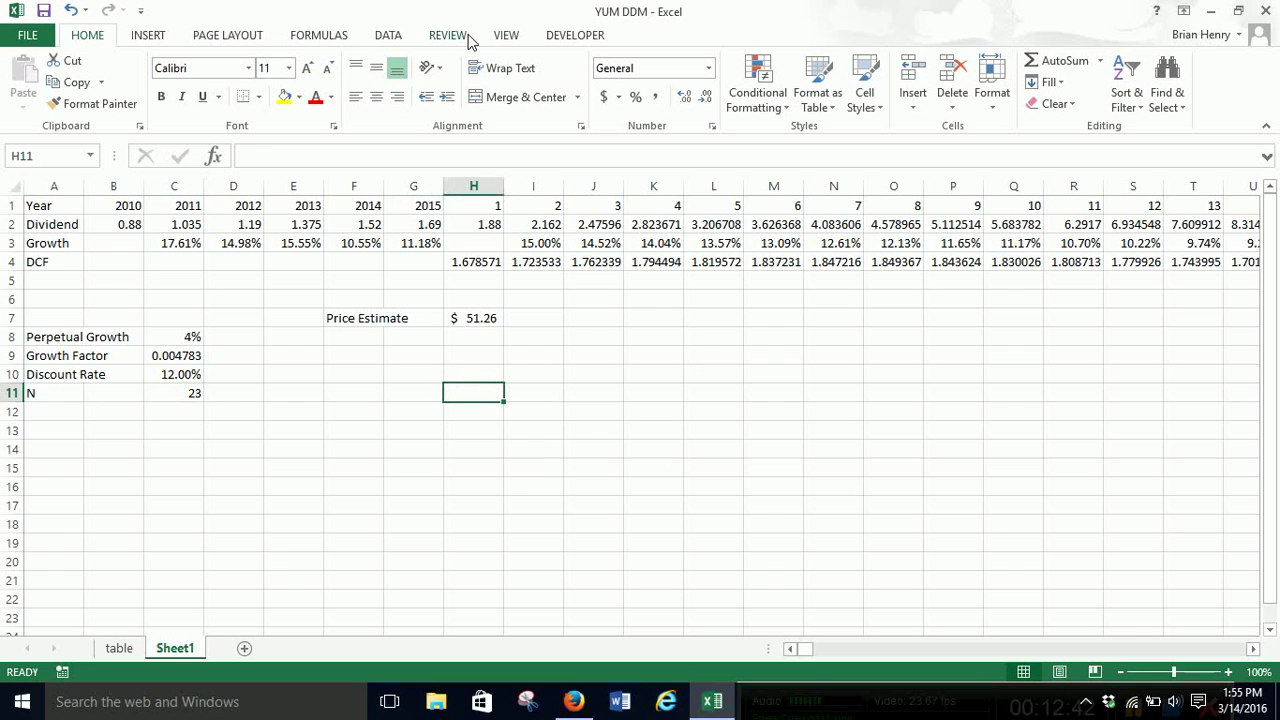
pyautogui.click(388, 35)
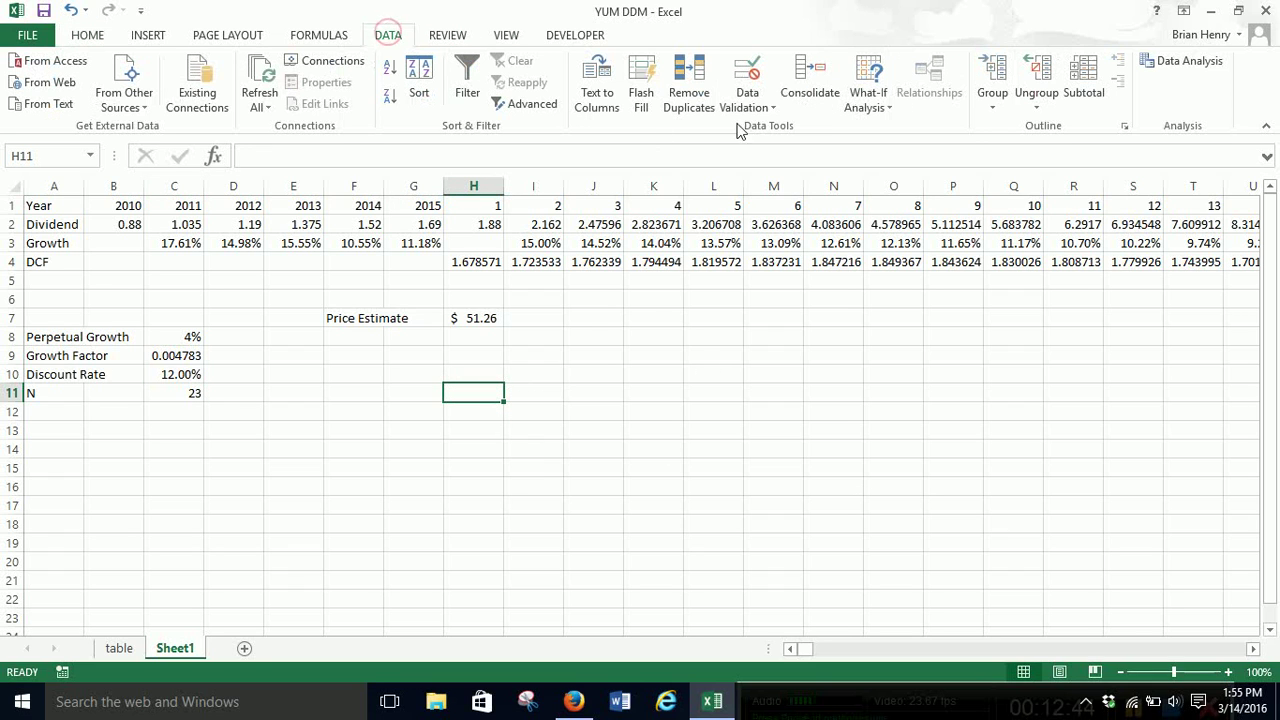
pyautogui.click(868, 95)
pyautogui.click(912, 149)
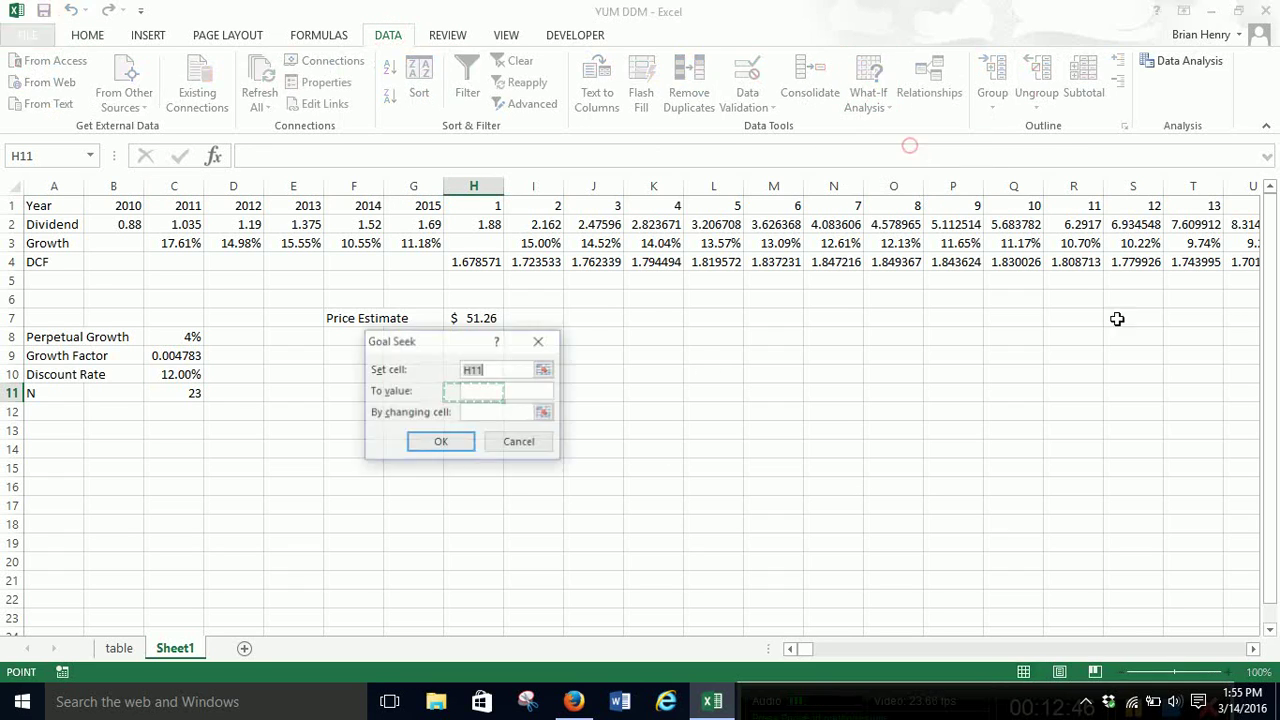
pyautogui.click(481, 318)
pyautogui.click(489, 390)
pyautogui.write('77.5')
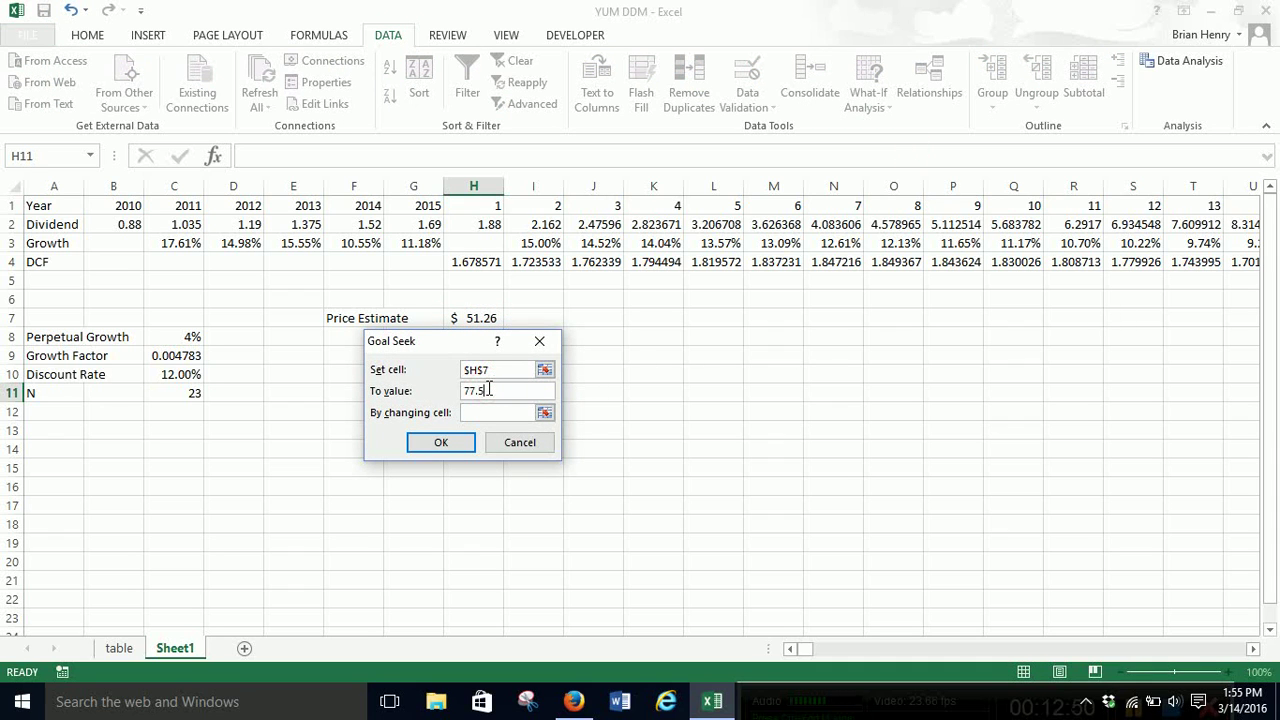
pyautogui.click(487, 412)
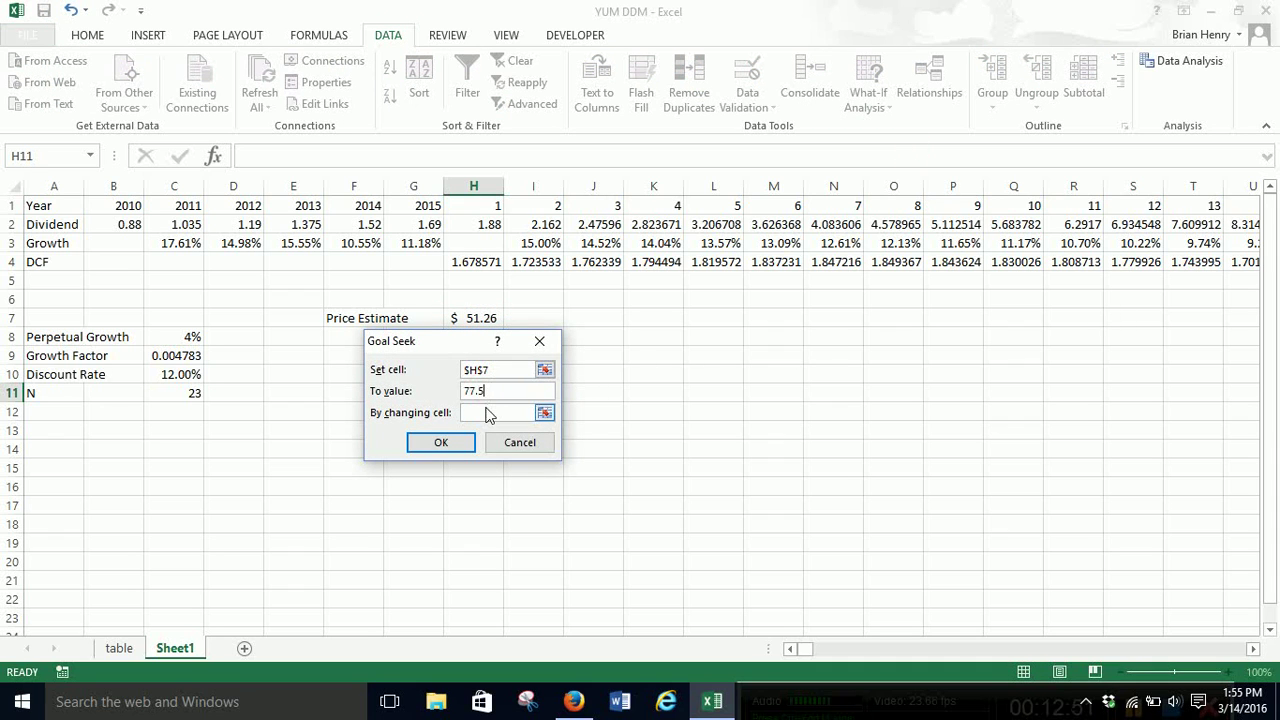
pyautogui.click(164, 389)
pyautogui.click(441, 442)
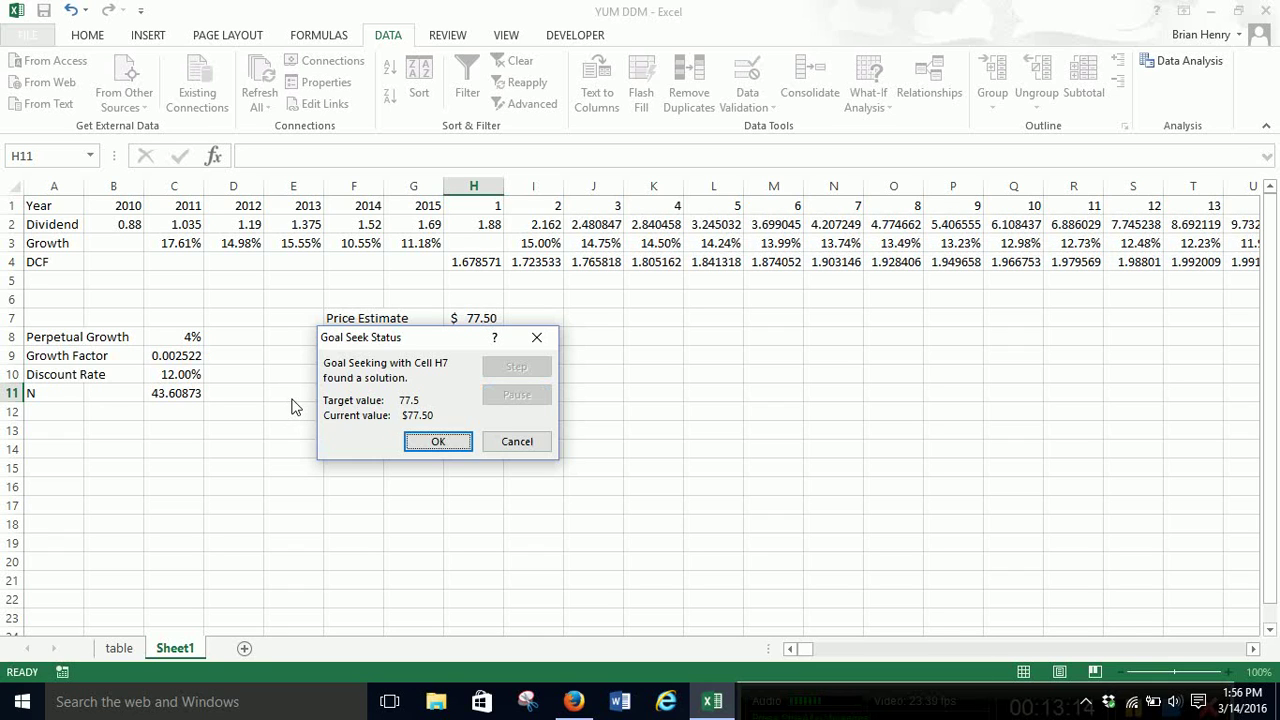
# - Accept the Goal Seek result and inspect N (43.60873) and the Growth Factor formula in C9
pyautogui.click(438, 443)
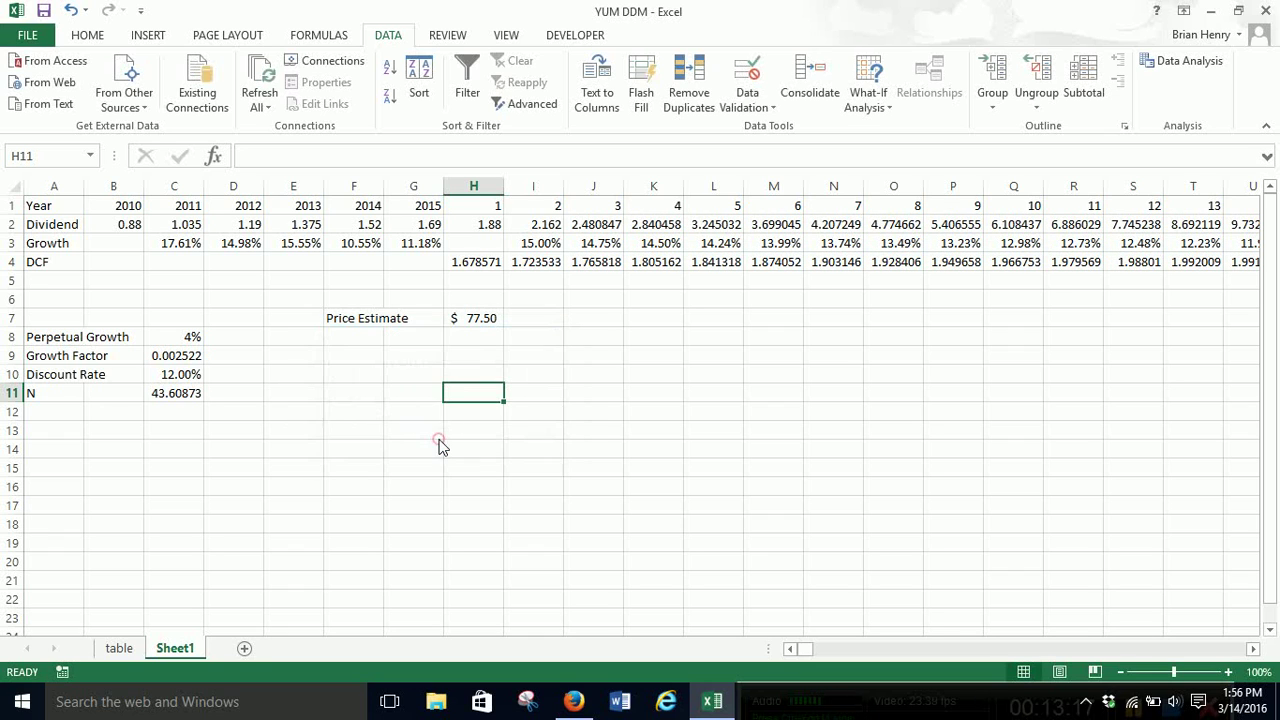
pyautogui.click(155, 400)
pyautogui.click(192, 358)
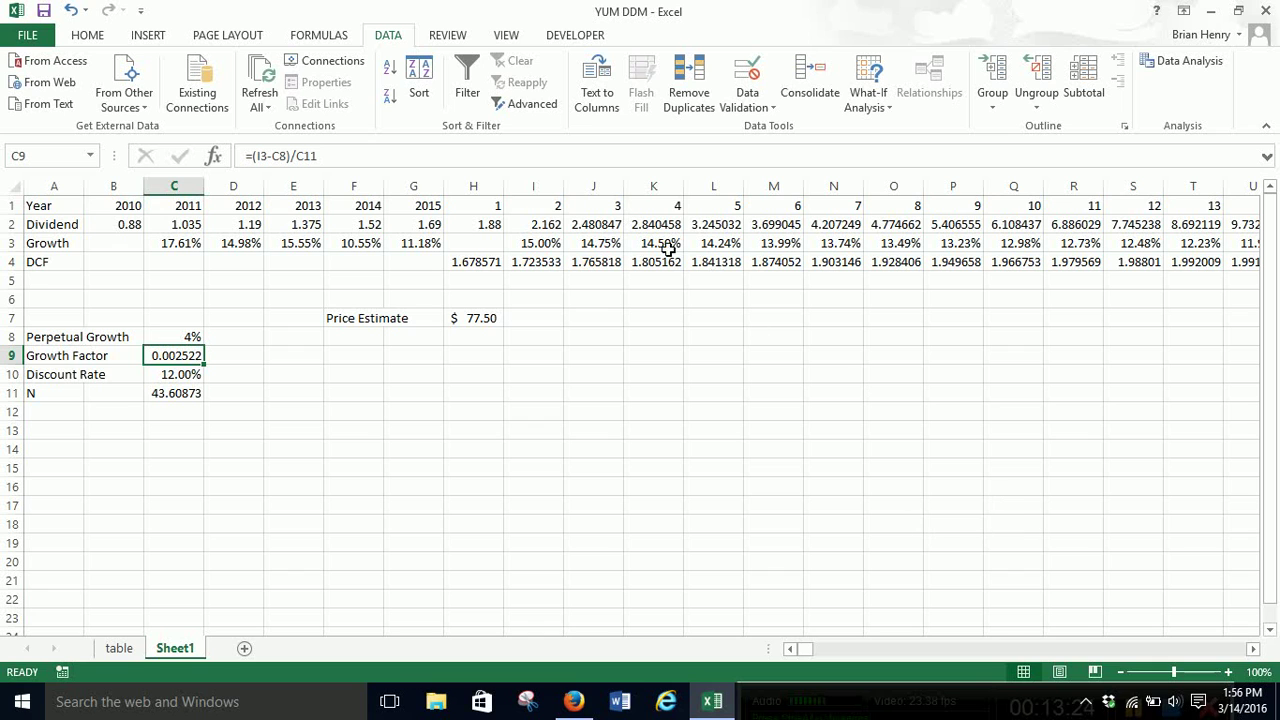
pyautogui.moveTo(806, 650)
pyautogui.mouseDown()
pyautogui.moveTo(894, 650)
pyautogui.moveTo(820, 650)
pyautogui.mouseUp()
pyautogui.click(812, 652)
pyautogui.click(811, 654)
pyautogui.click(811, 654)
pyautogui.click(811, 654)
pyautogui.click(811, 654)
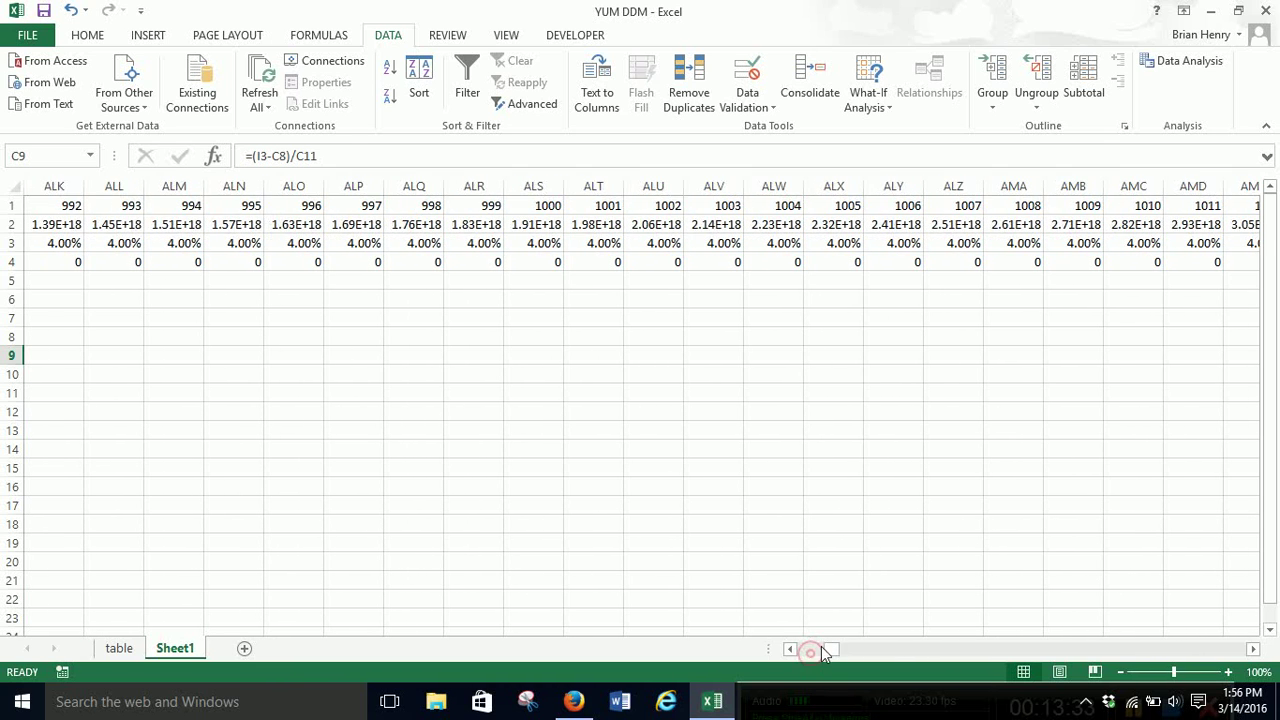
pyautogui.moveTo(830, 646); pyautogui.dragTo(795, 648)
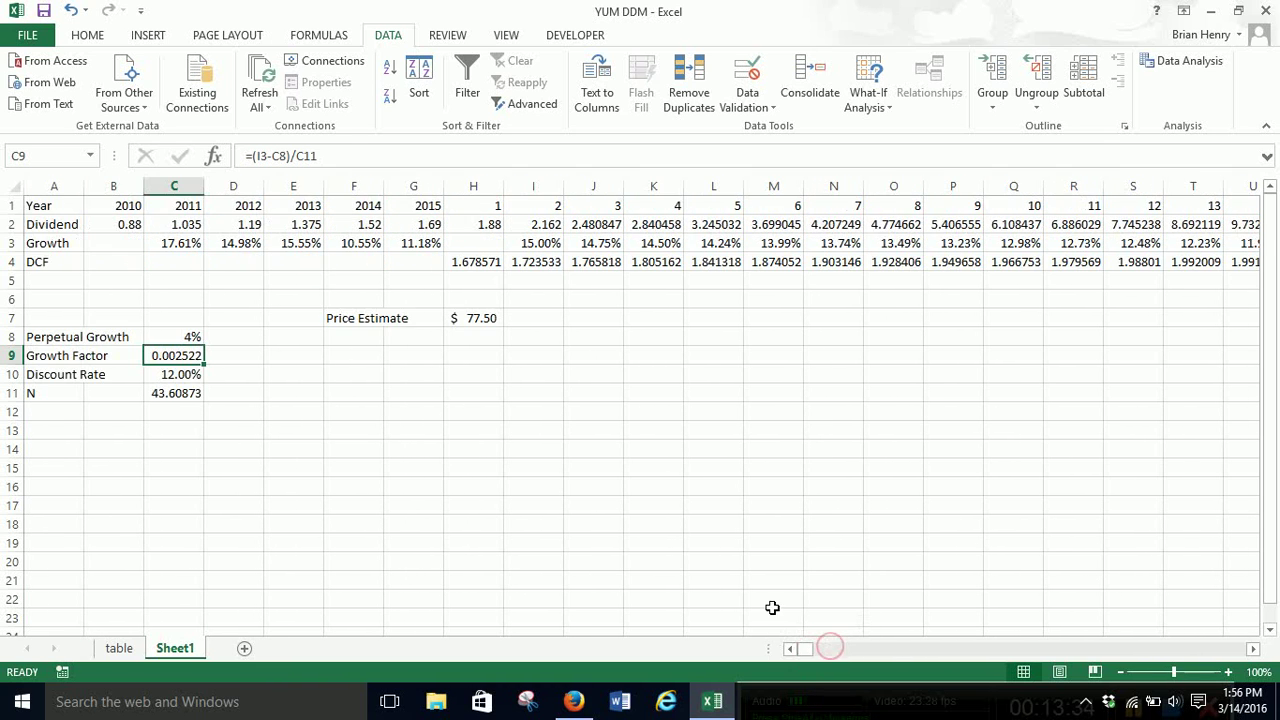
# - Check where growth tapers to 4.00% and the 7.046161 terminal DCF in BB4
pyautogui.click(1090, 261)
pyautogui.press('Right')
pyautogui.press('Right')
pyautogui.press('Right')
pyautogui.press('Right')
pyautogui.press('Right')
pyautogui.press('Right')
pyautogui.press('Right')
pyautogui.press('Right')
pyautogui.press('Right')
pyautogui.press('Right')
pyautogui.press('Right')
pyautogui.press('Right')
pyautogui.press('Right')
pyautogui.press('Right')
pyautogui.press('Right')
pyautogui.press('Right')
pyautogui.press('Right')
pyautogui.press('Right')
pyautogui.press('Right')
pyautogui.press('Right')
pyautogui.press('Right')
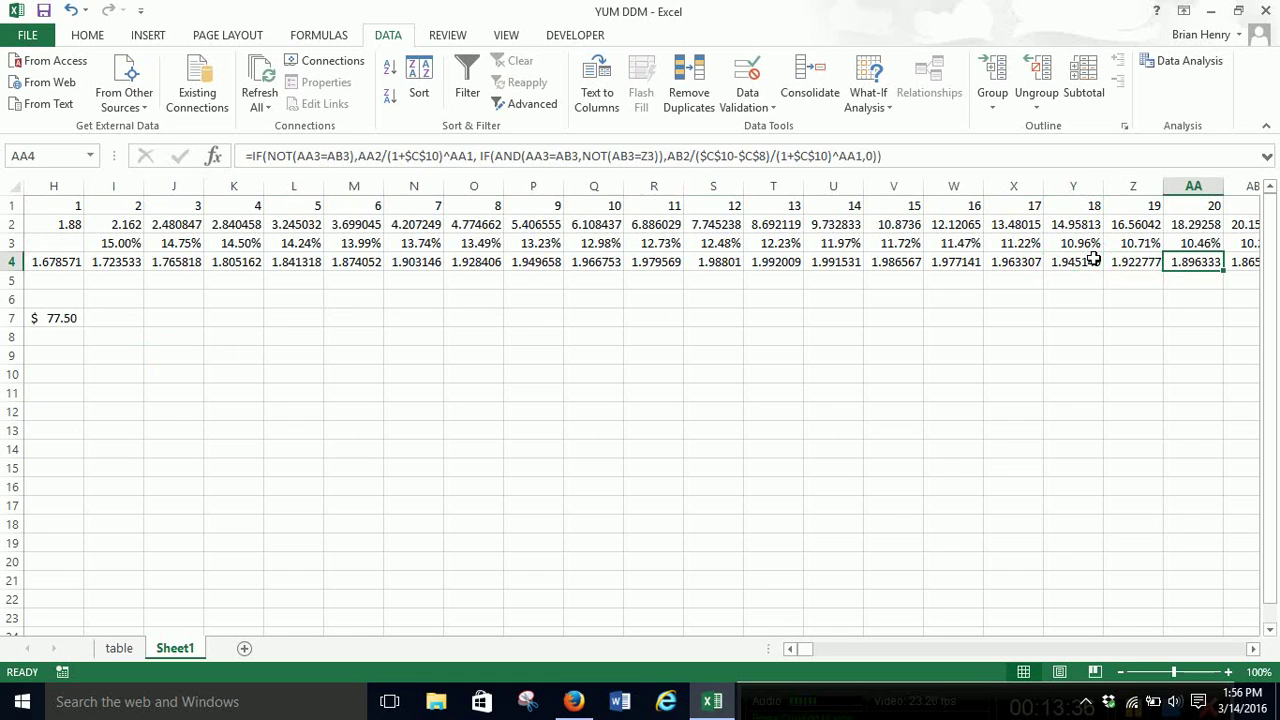
pyautogui.press('Right')
pyautogui.press('Right')
pyautogui.press('Right')
pyautogui.press('Right')
pyautogui.press('Right')
pyautogui.press('Right')
pyautogui.press('Right')
pyautogui.press('Right')
pyautogui.press('Right')
pyautogui.press('Right')
pyautogui.press('Right')
pyautogui.press('Right')
pyautogui.press('Right')
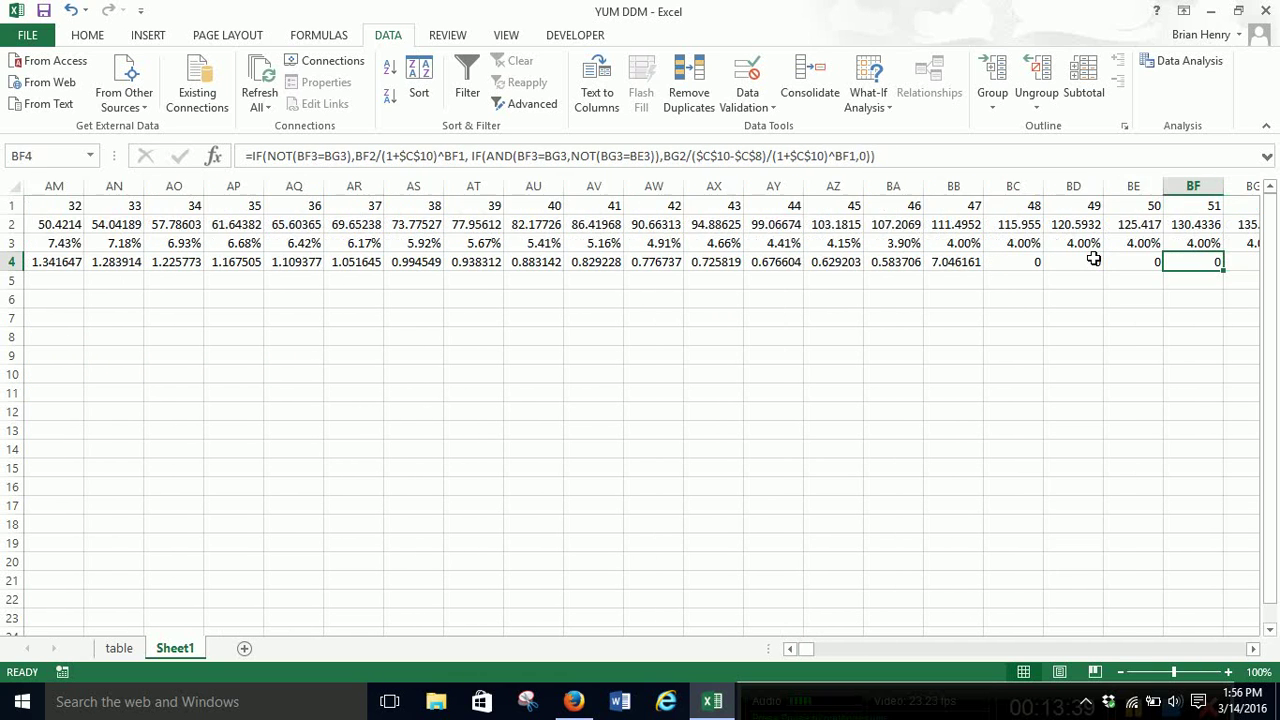
pyautogui.press('Left')
pyautogui.press('Left')
pyautogui.press('Left')
pyautogui.press('Left')
pyautogui.press('Left')
pyautogui.press('Left')
pyautogui.press('Left')
pyautogui.press('Left')
pyautogui.press('Left')
pyautogui.press('Left')
pyautogui.press('Right')
pyautogui.press('Right')
pyautogui.press('Right')
pyautogui.press('Right')
pyautogui.press('Right')
pyautogui.press('Right')
pyautogui.press('Right')
pyautogui.press('Up')
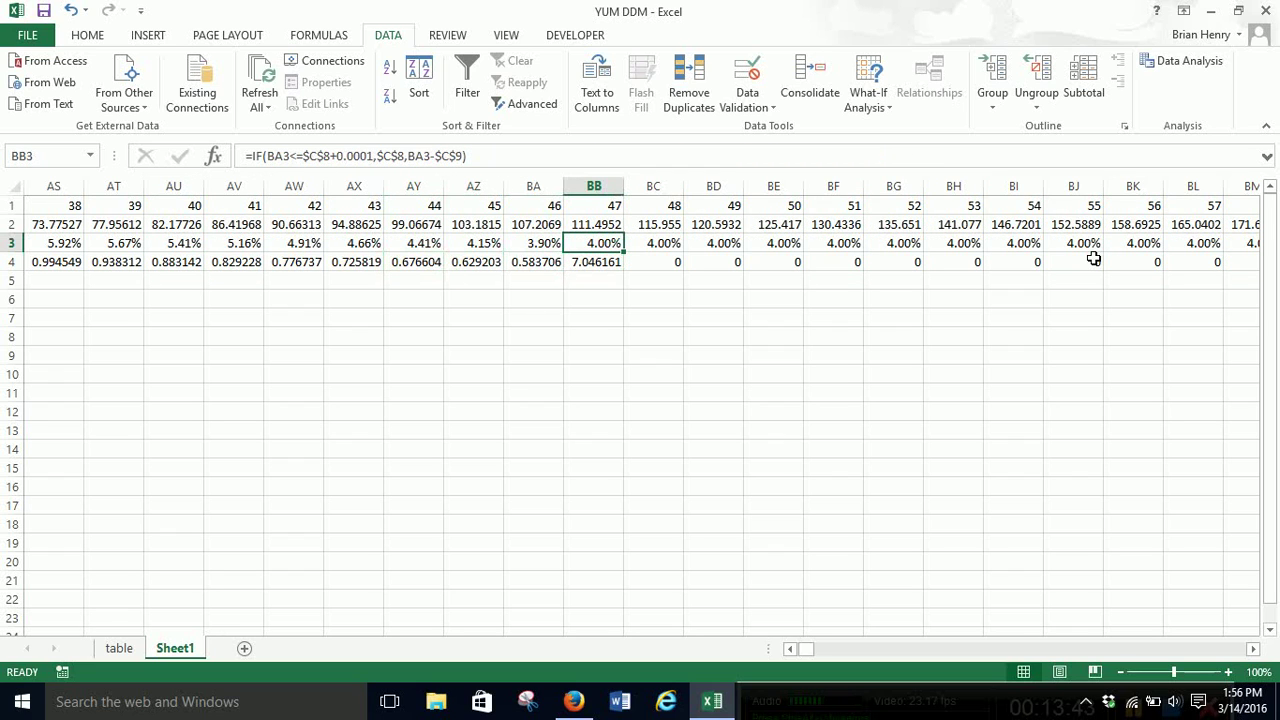
pyautogui.press('Left')
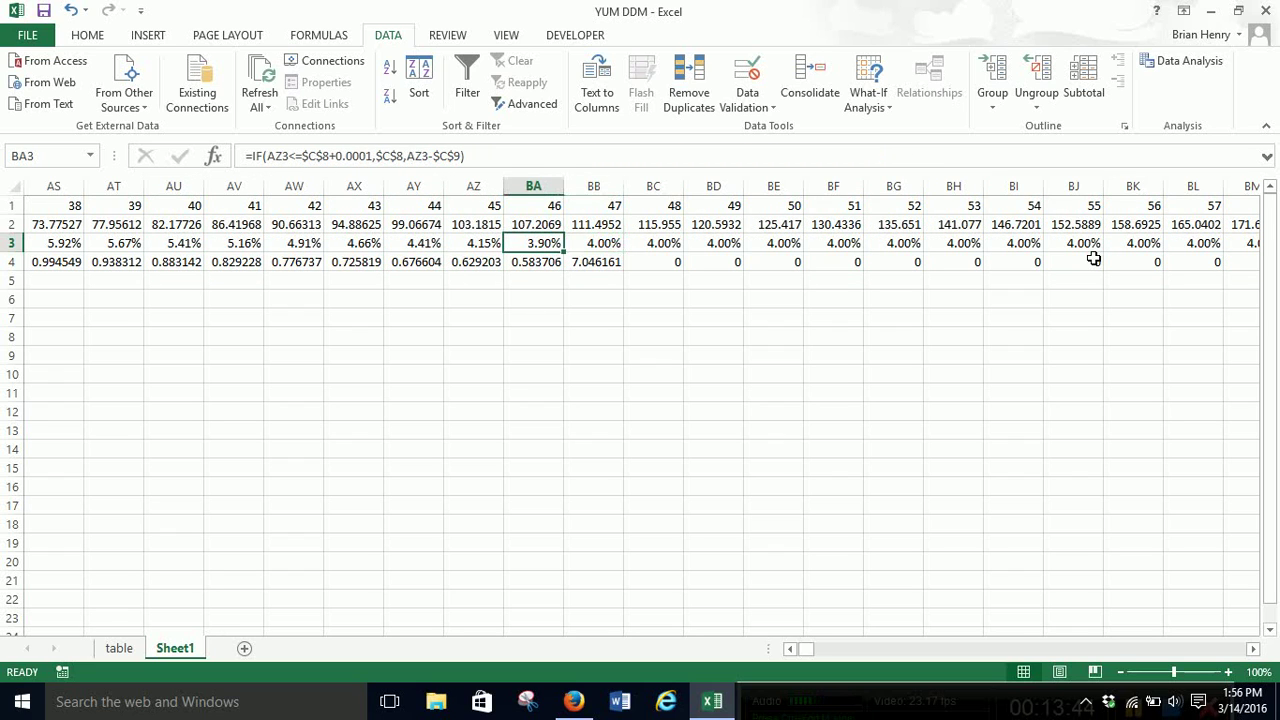
pyautogui.press('Left')
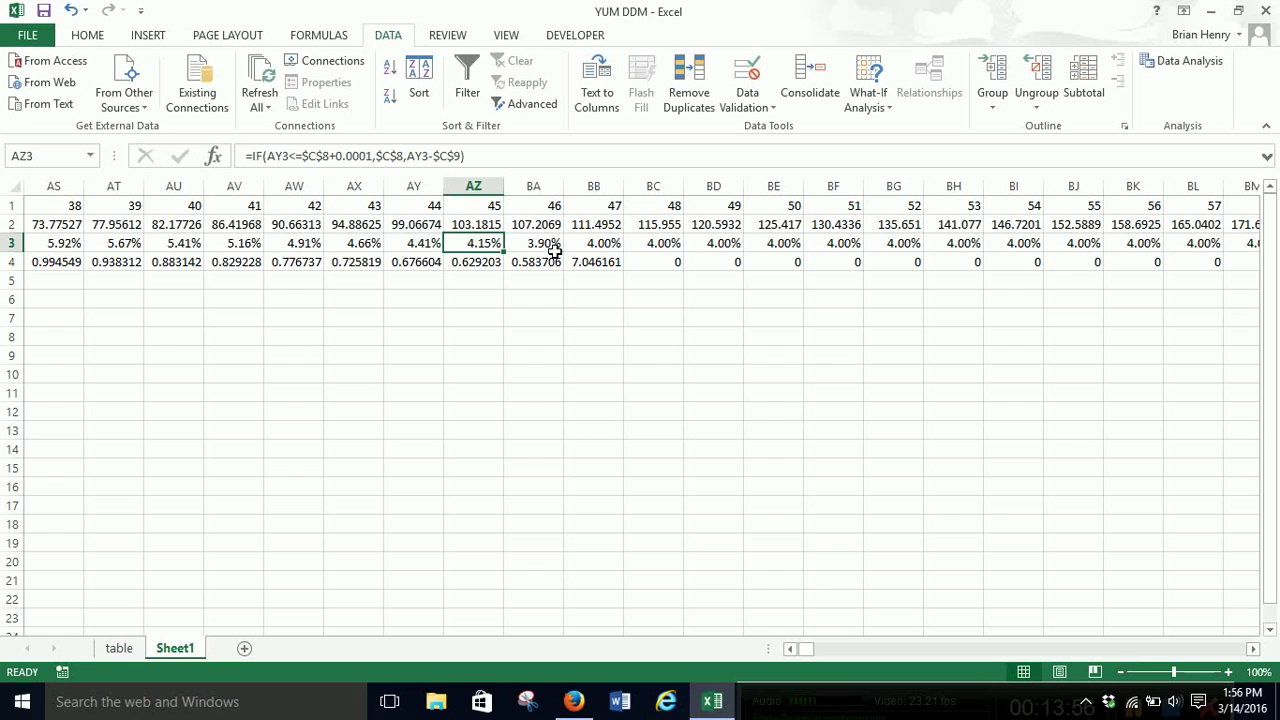
pyautogui.press('Right')
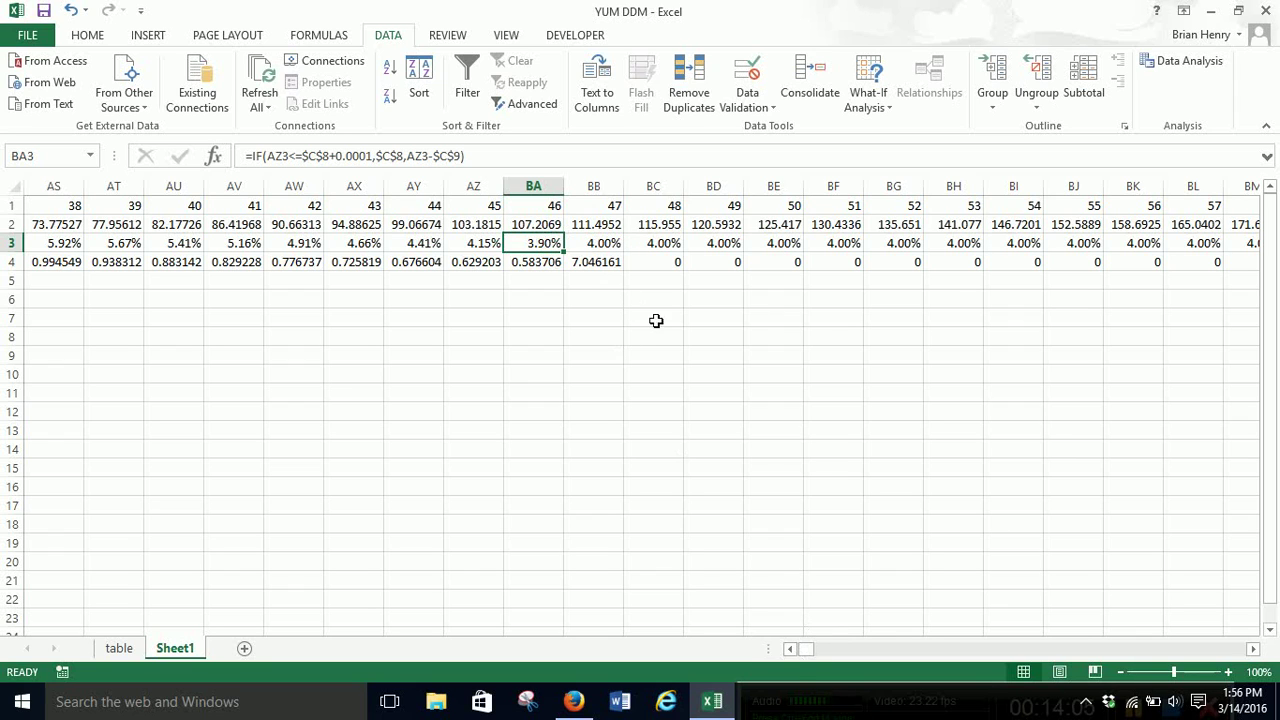
pyautogui.click(791, 649)
pyautogui.moveTo(800, 646); pyautogui.dragTo(796, 646)
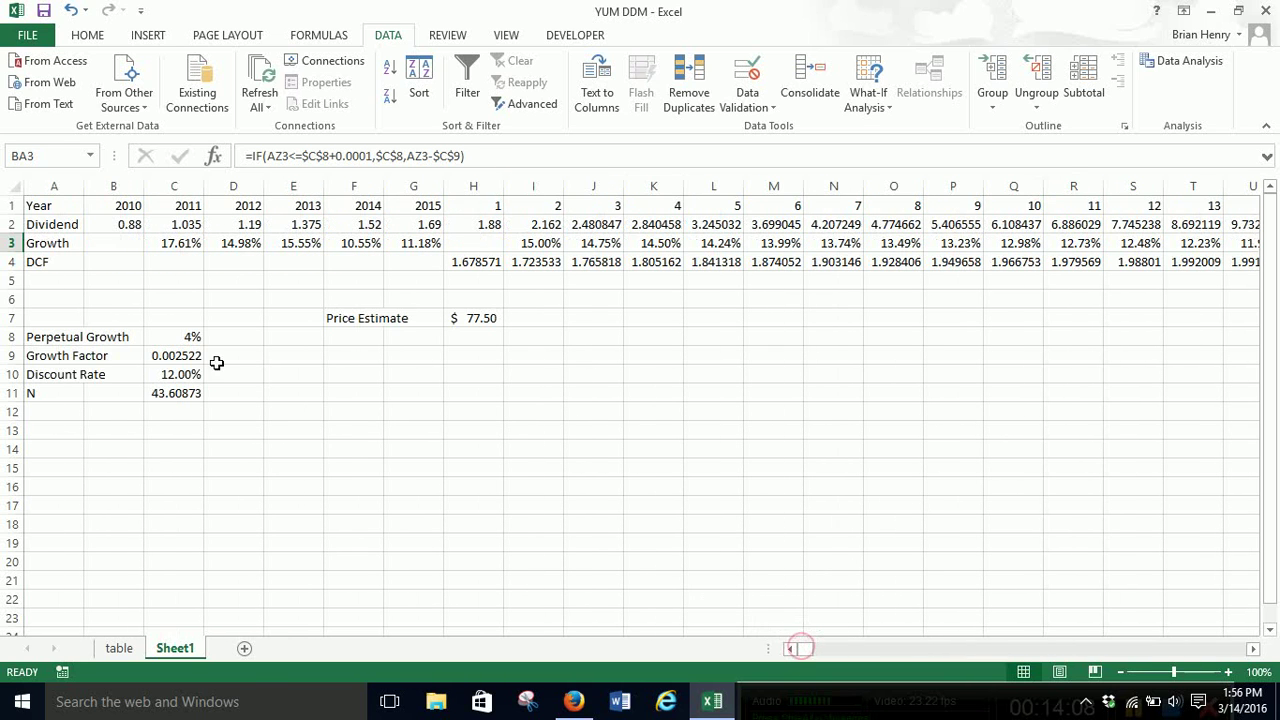
pyautogui.click(178, 394)
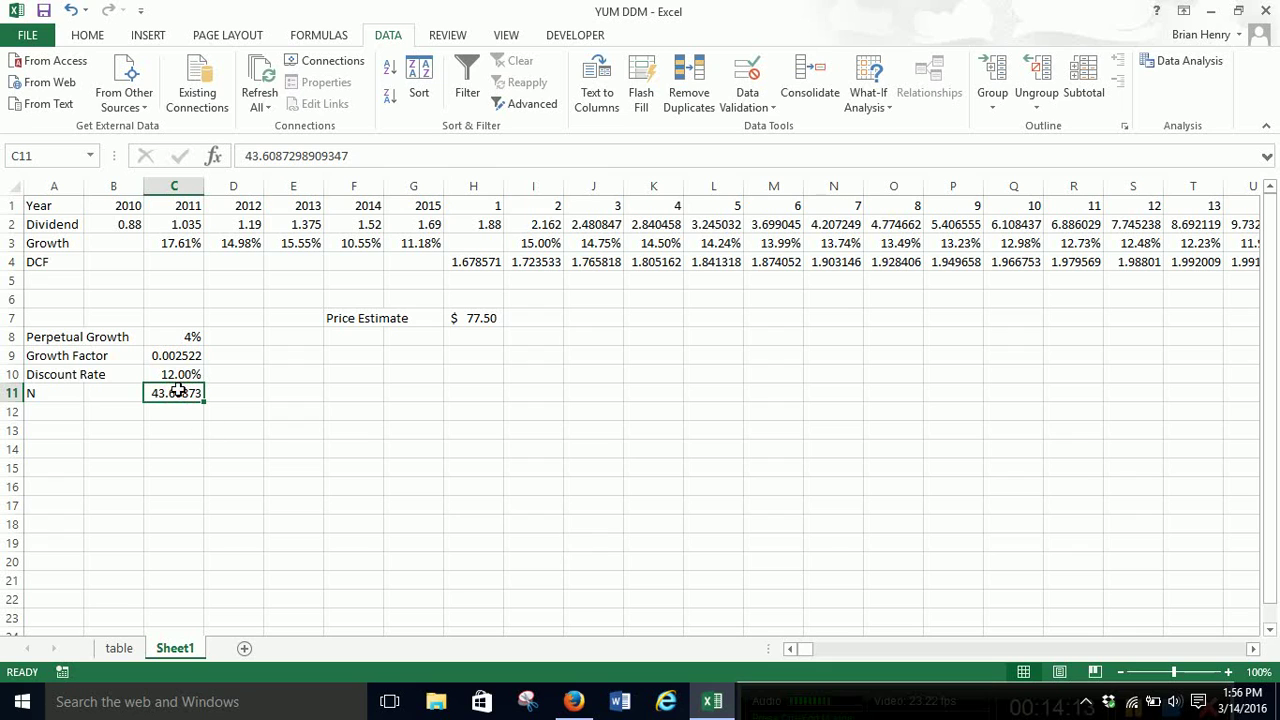
pyautogui.click(192, 334)
pyautogui.click(186, 372)
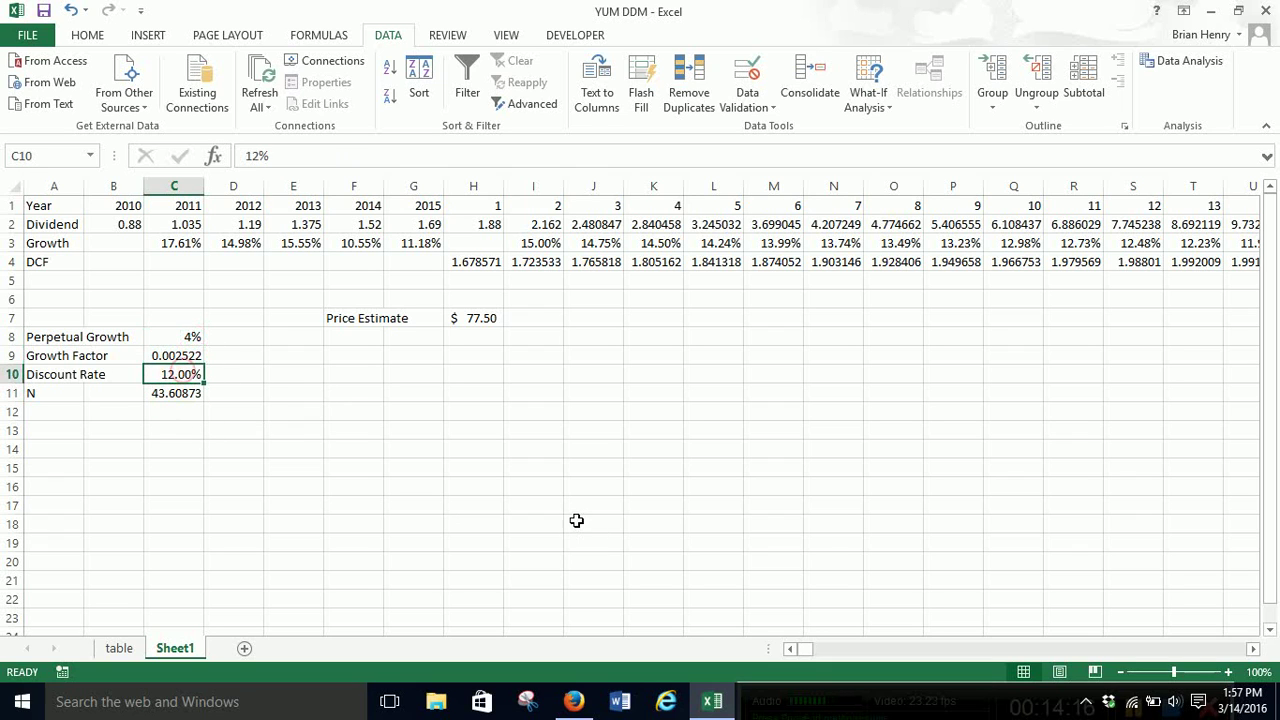
pyautogui.click(533, 245)
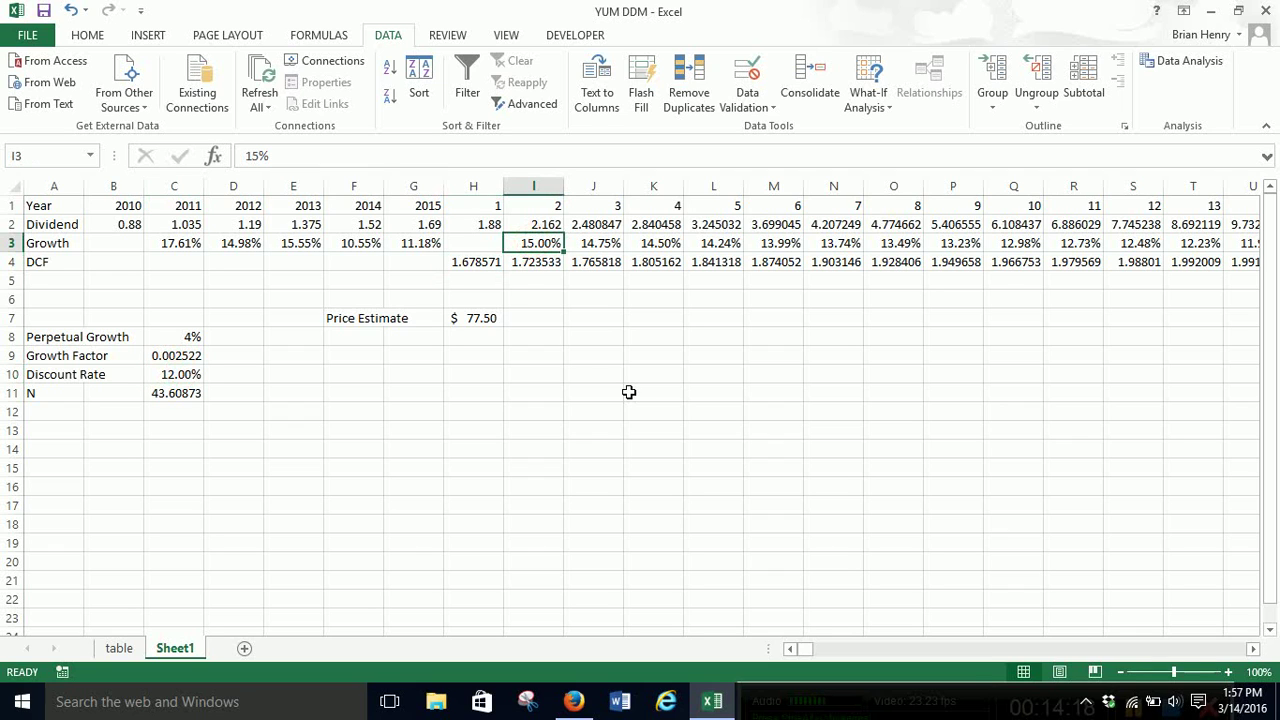
pyautogui.click(181, 401)
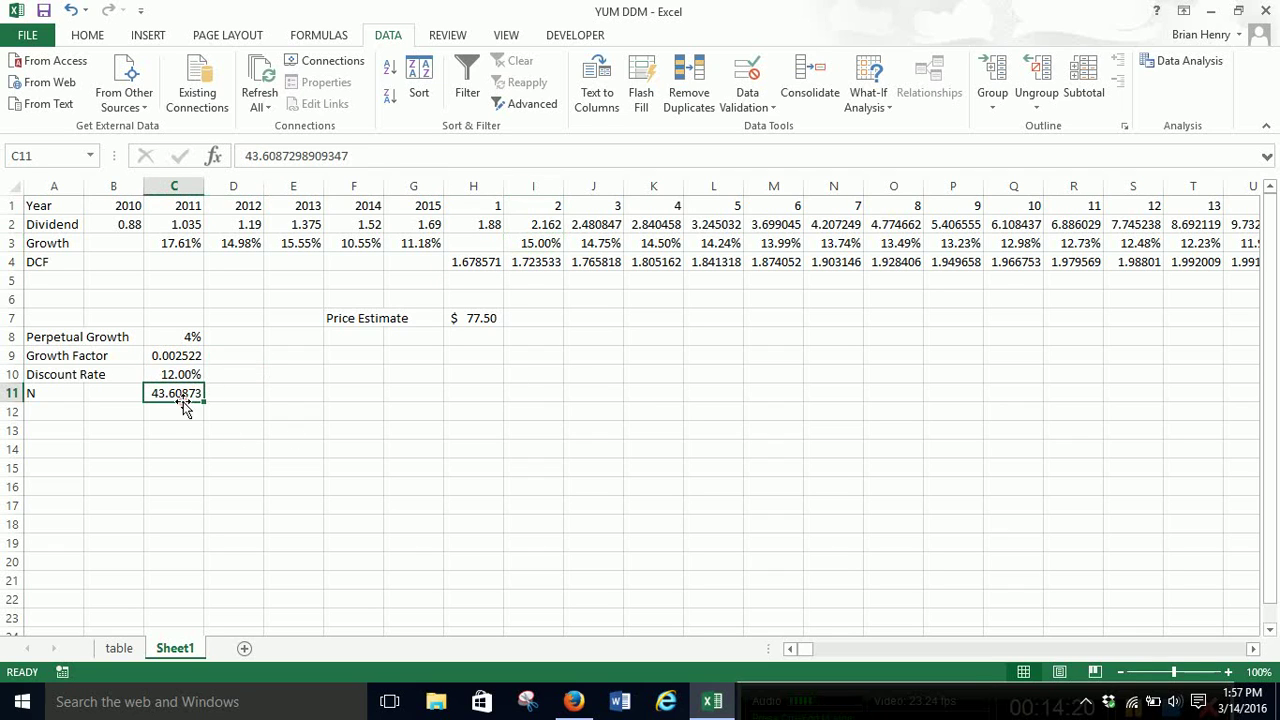
pyautogui.click(862, 688)
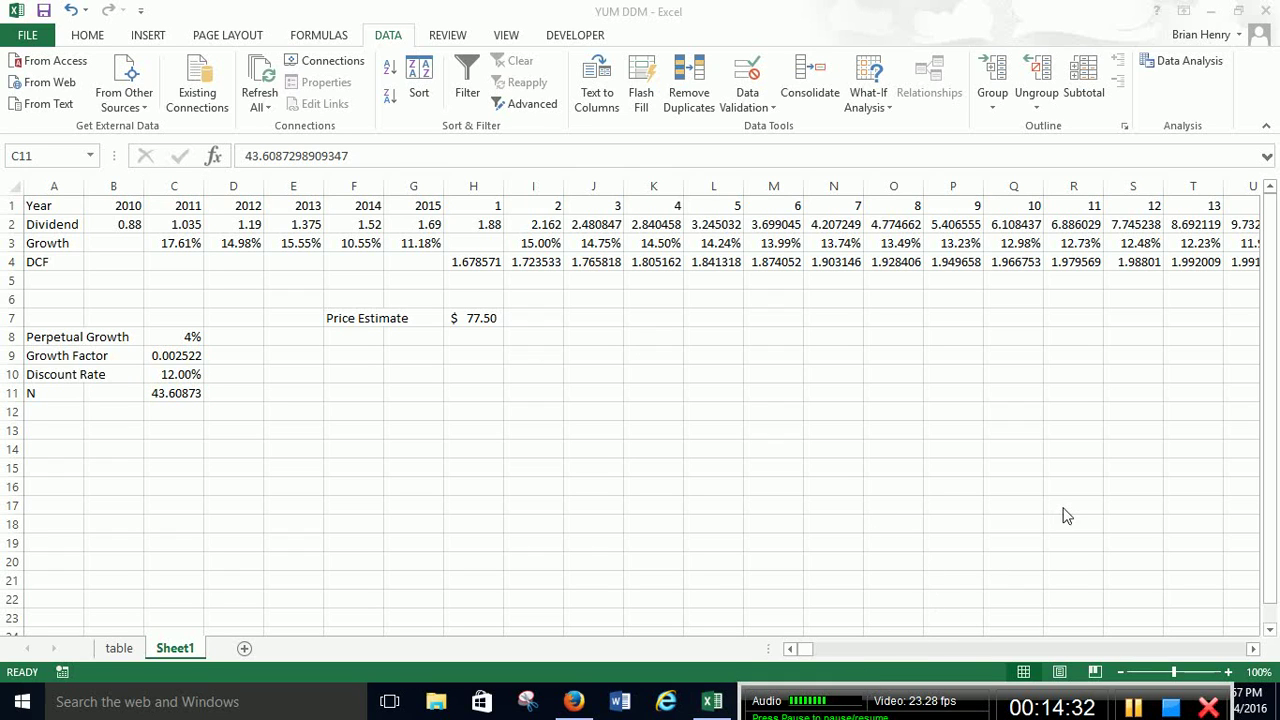